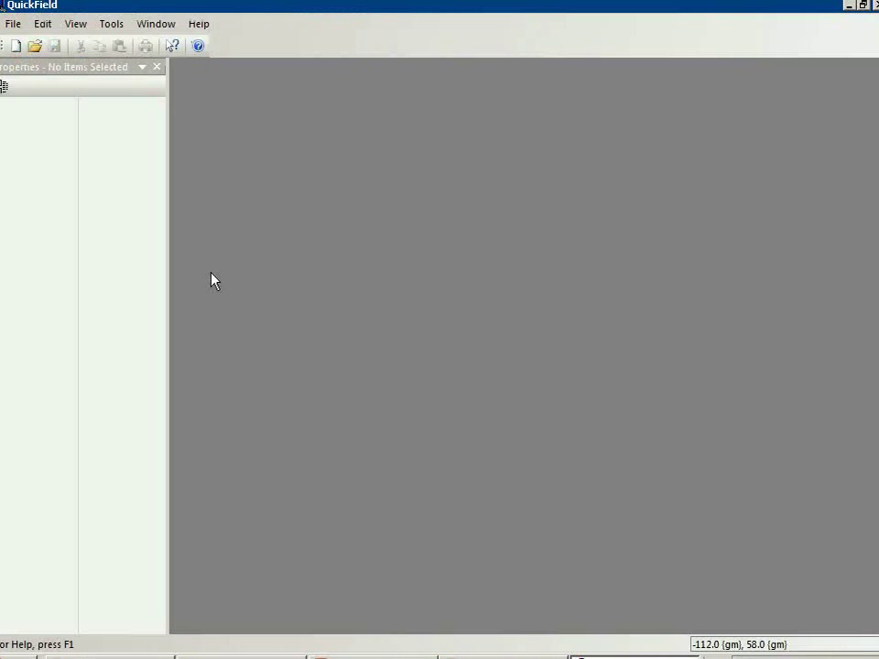
Create a new problem named cable in the D:\qf60\ folder and continue to its general parameters.
left_click(16, 45)
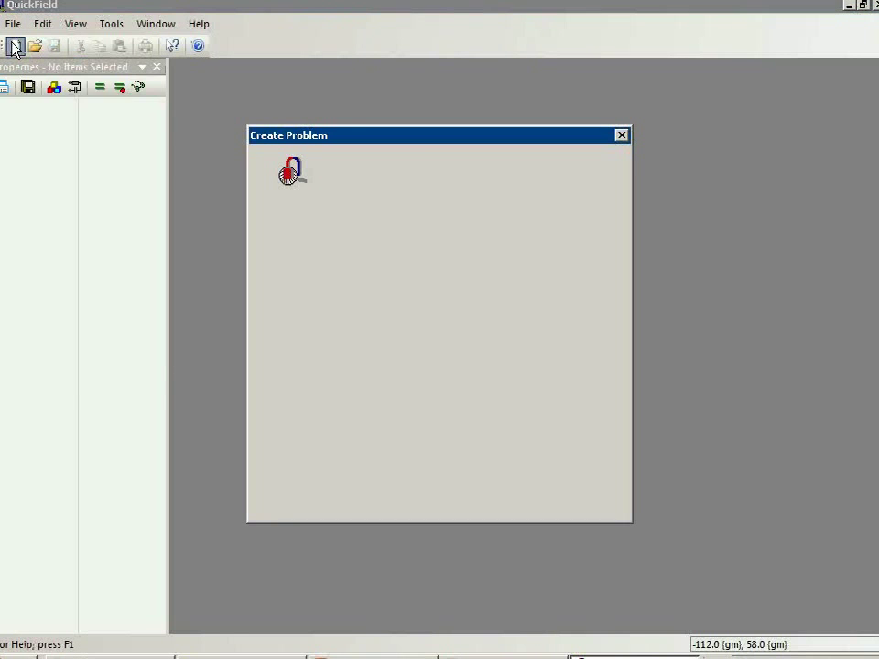
left_click_drag(355, 292, 473, 294)
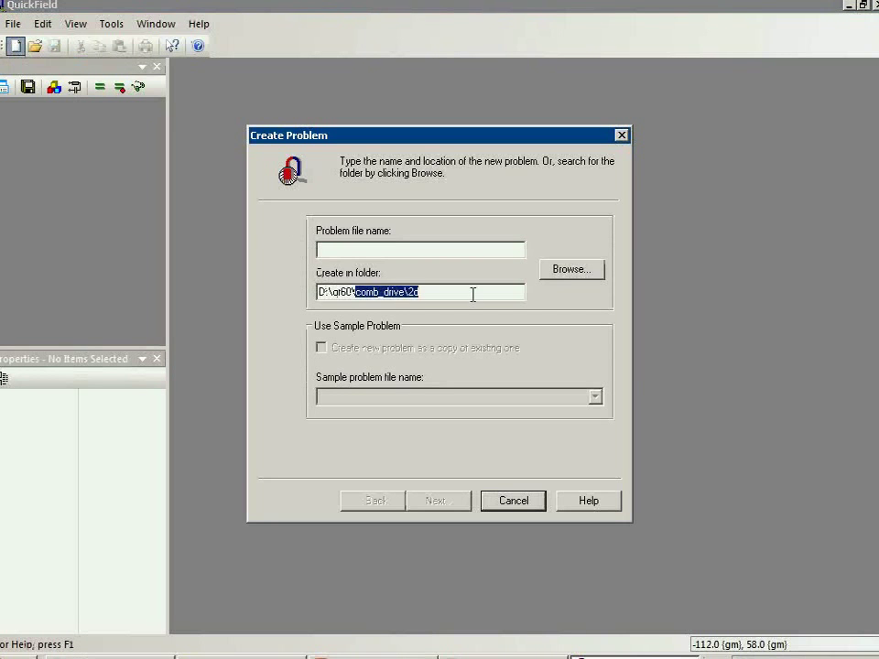
key("BackSpace")
left_click(387, 247)
type("cable")
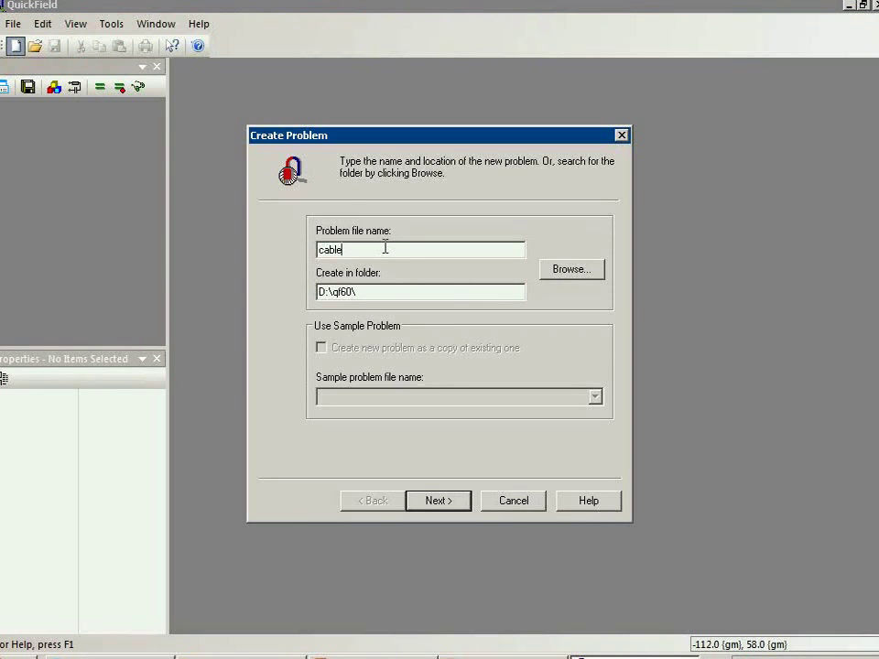
left_click(439, 501)
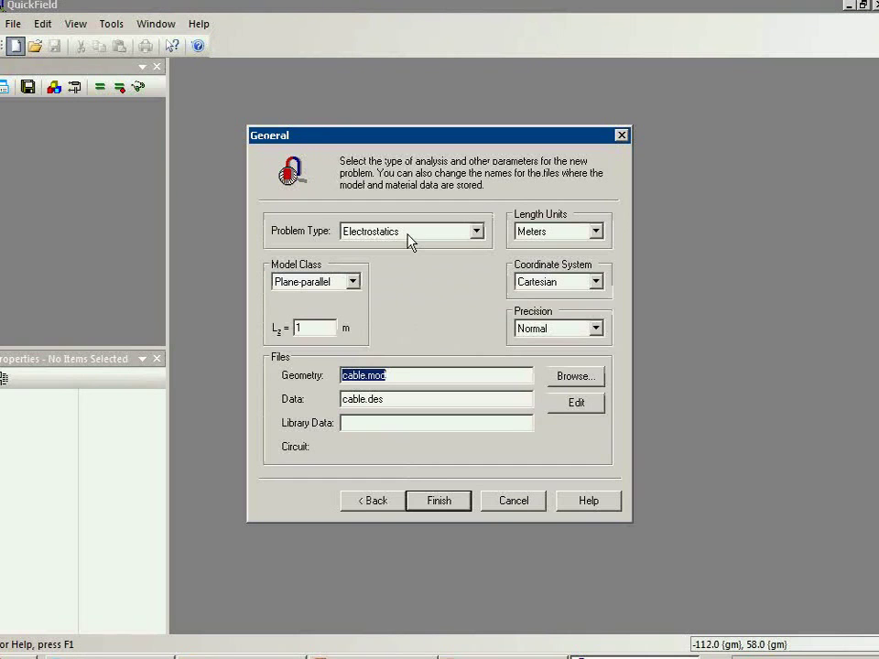
Set the length units to Millimeters and the model class to 3D Extrusion, and finish creating the problem.
left_click(553, 232)
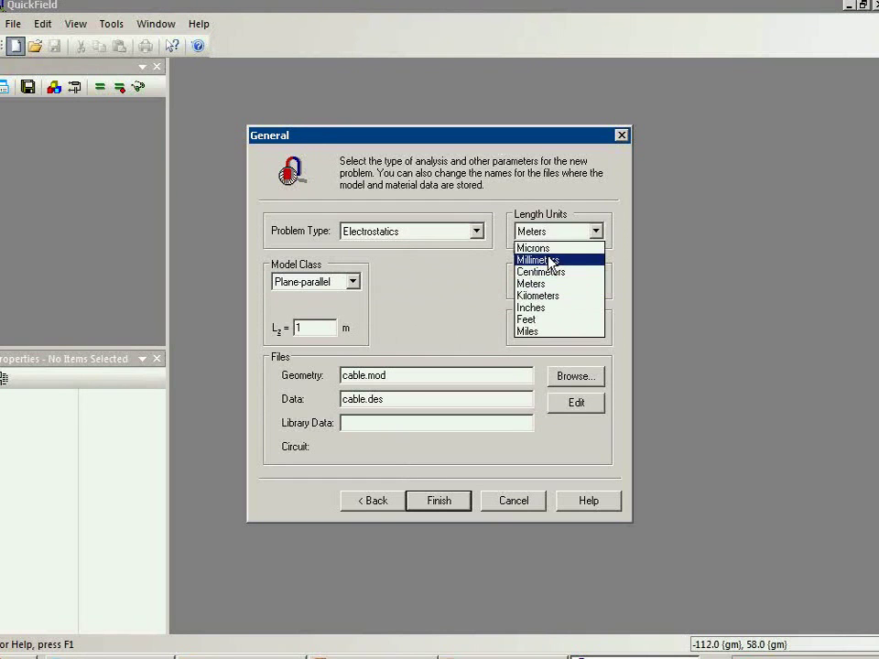
left_click(551, 261)
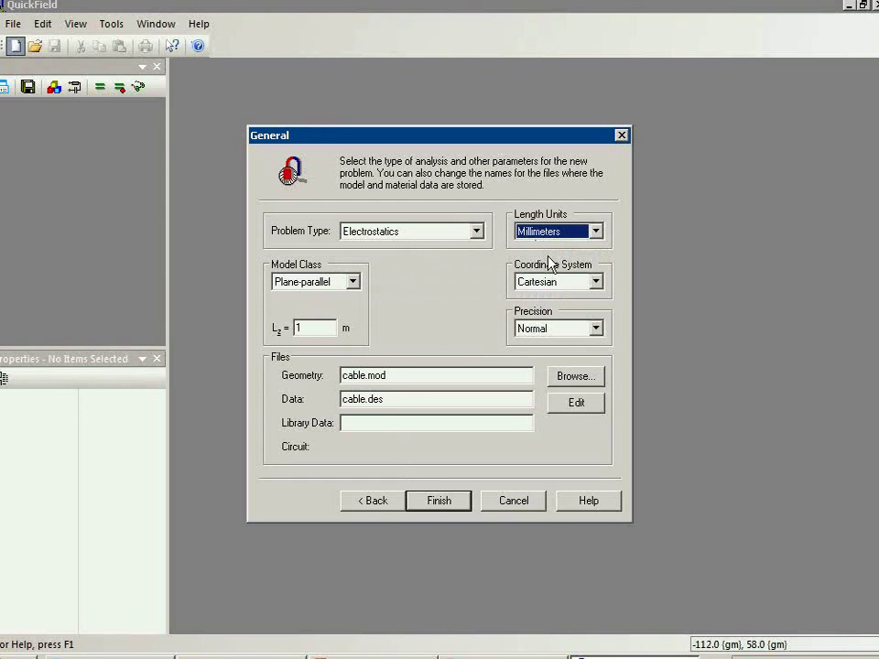
left_click(315, 284)
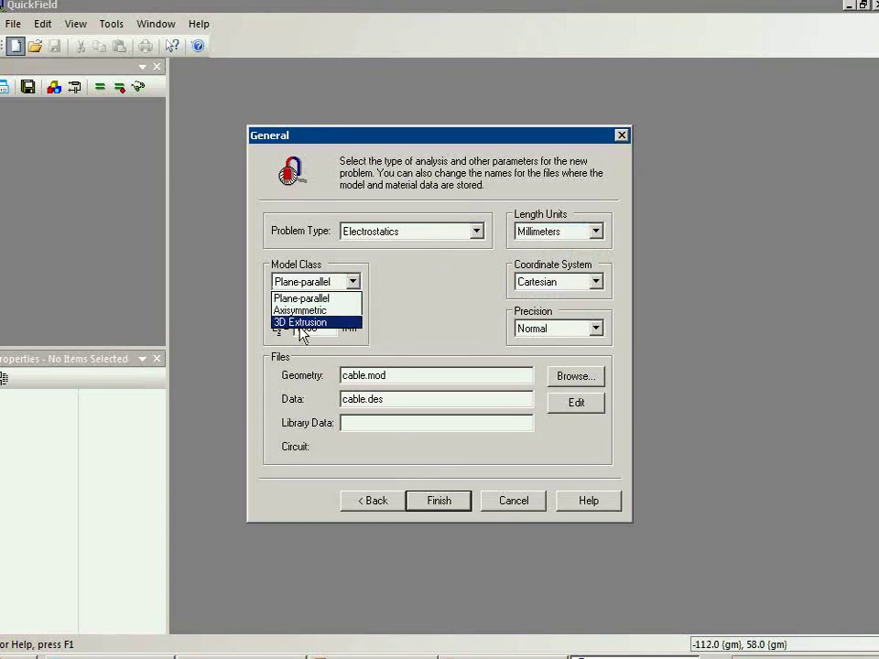
left_click(303, 323)
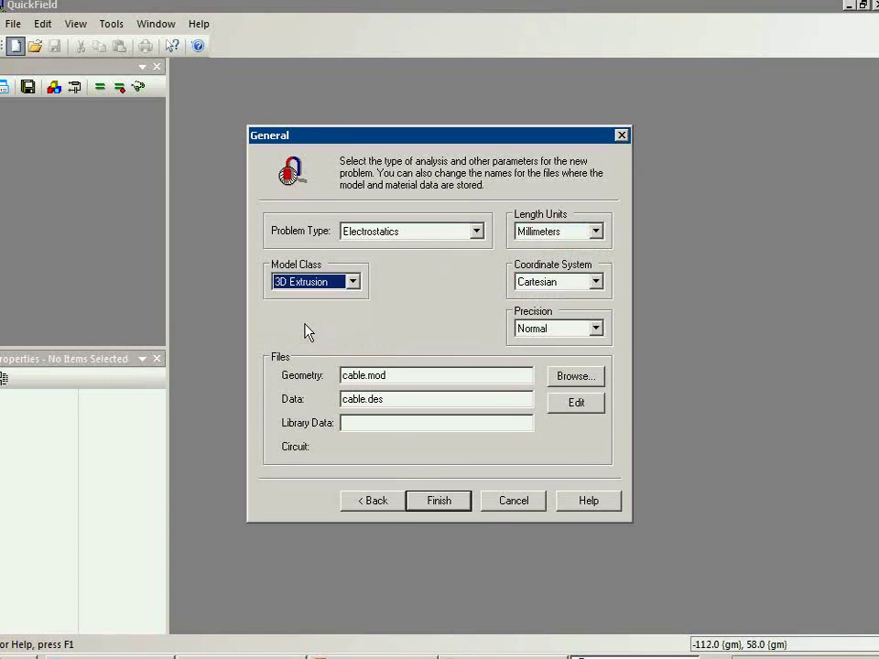
left_click(451, 507)
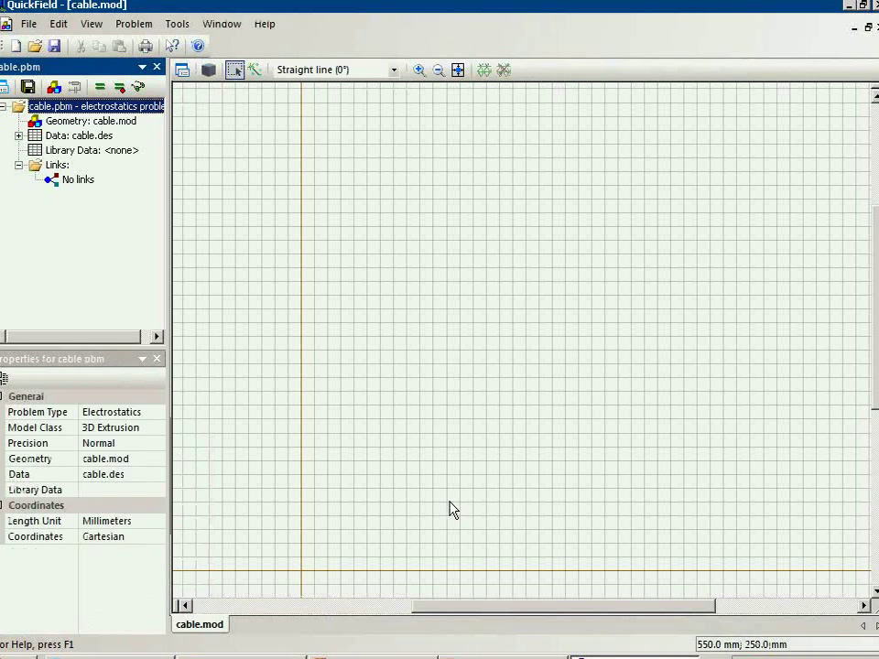
Draw a 10 mm diameter circle from two 180° half arcs between (10, 0) and (0, 0) mm.
left_click(394, 77)
left_click(376, 115)
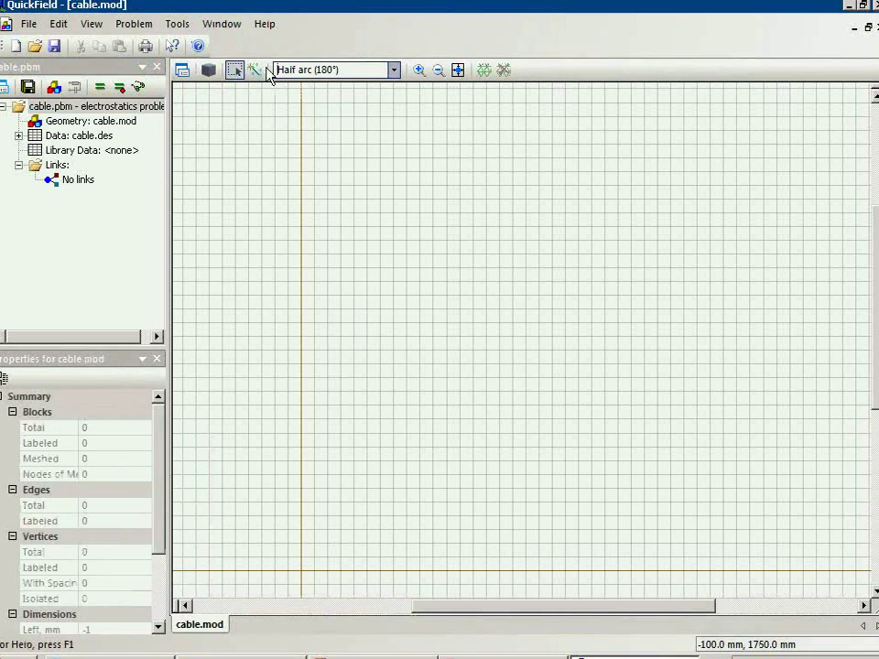
left_click(458, 73)
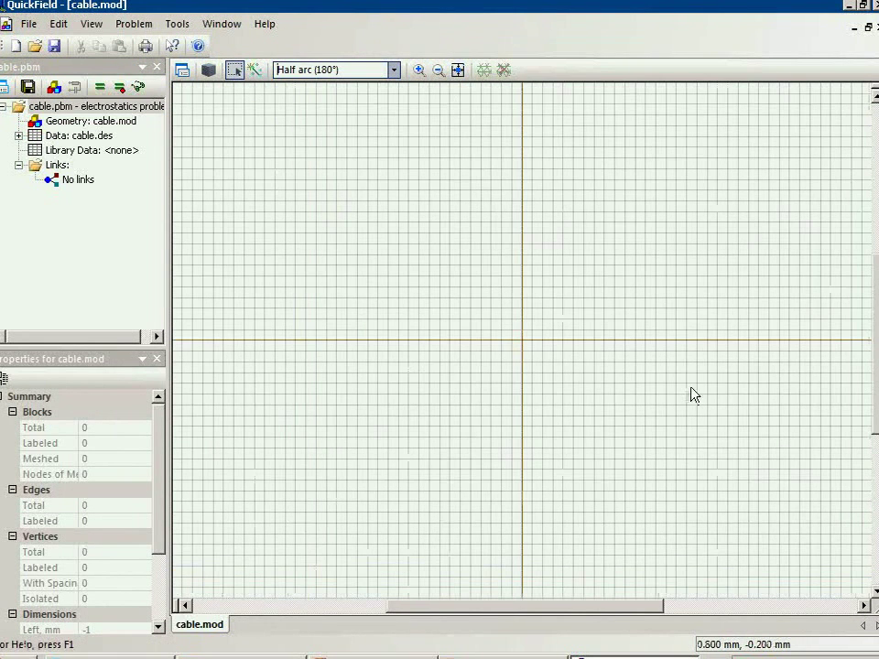
left_click(260, 72)
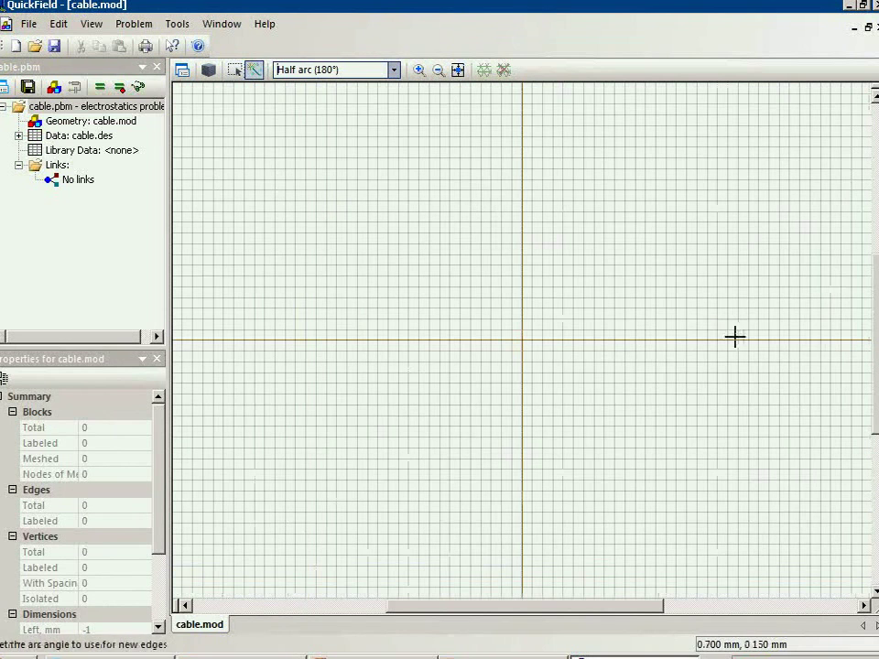
left_click(439, 71)
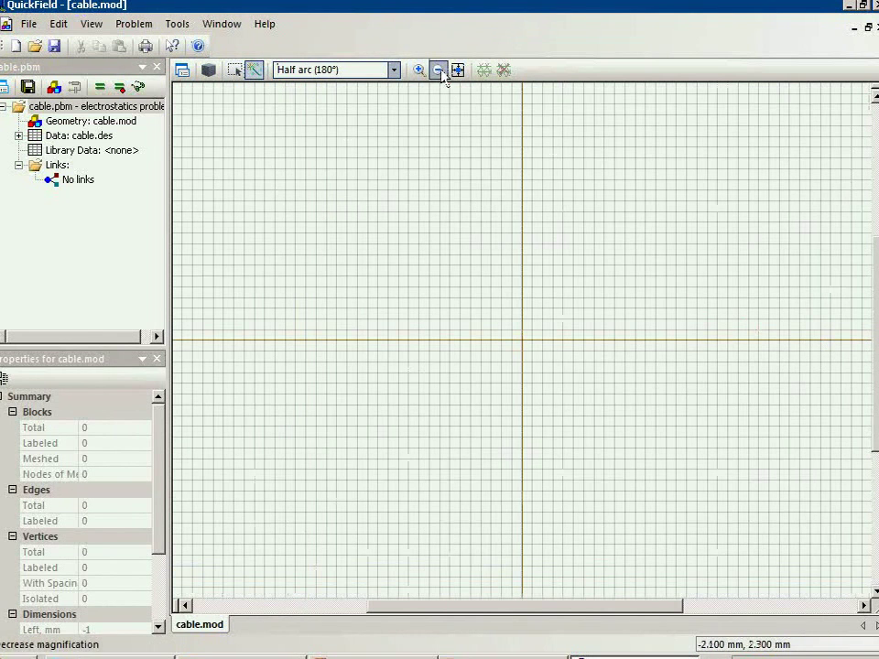
left_click(440, 71)
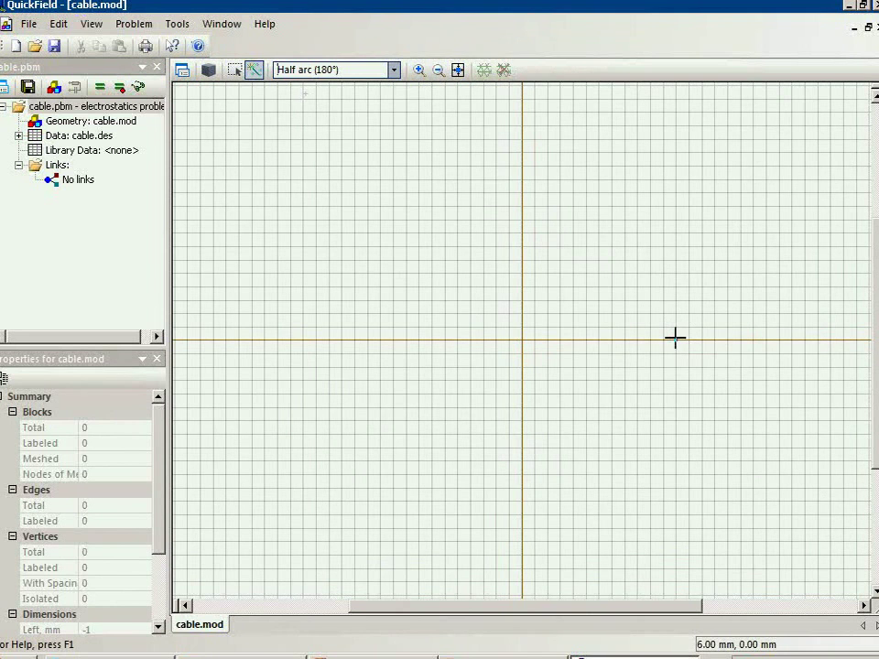
left_click(780, 340)
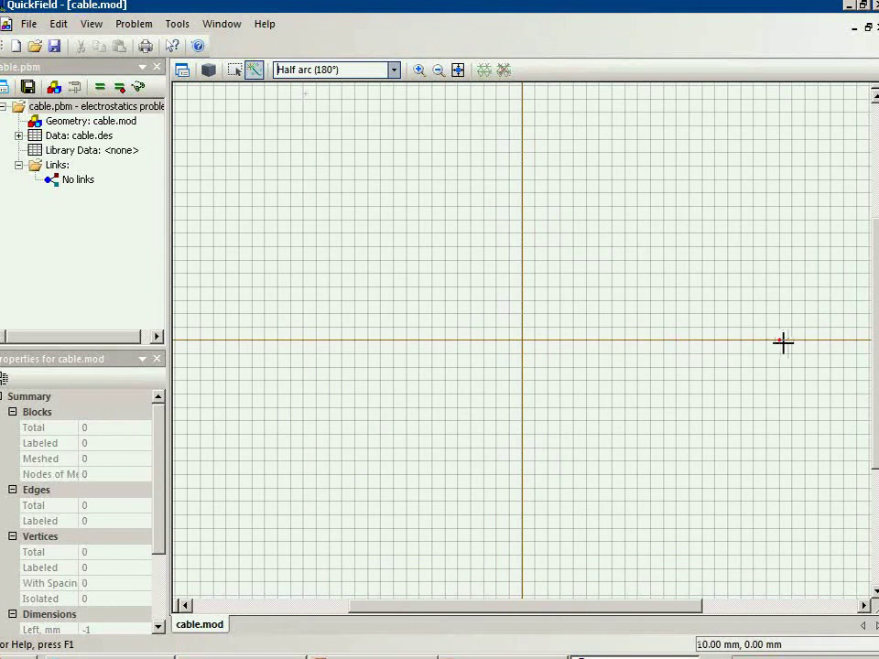
left_click(524, 339)
left_click(780, 340)
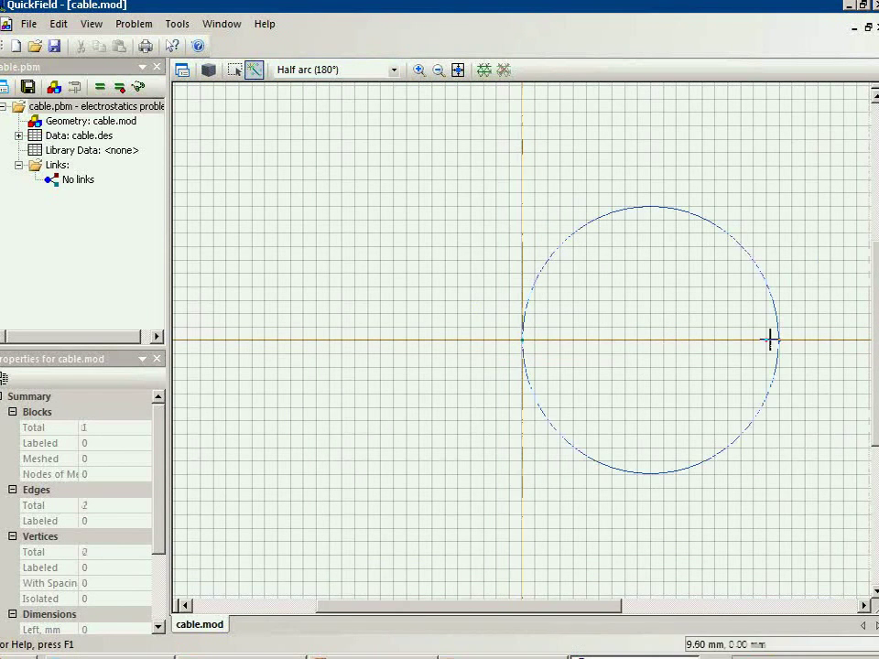
Draw an inner 8 mm diameter circle from two half arcs between (9, 0) and (1, 0) mm.
left_click(758, 340)
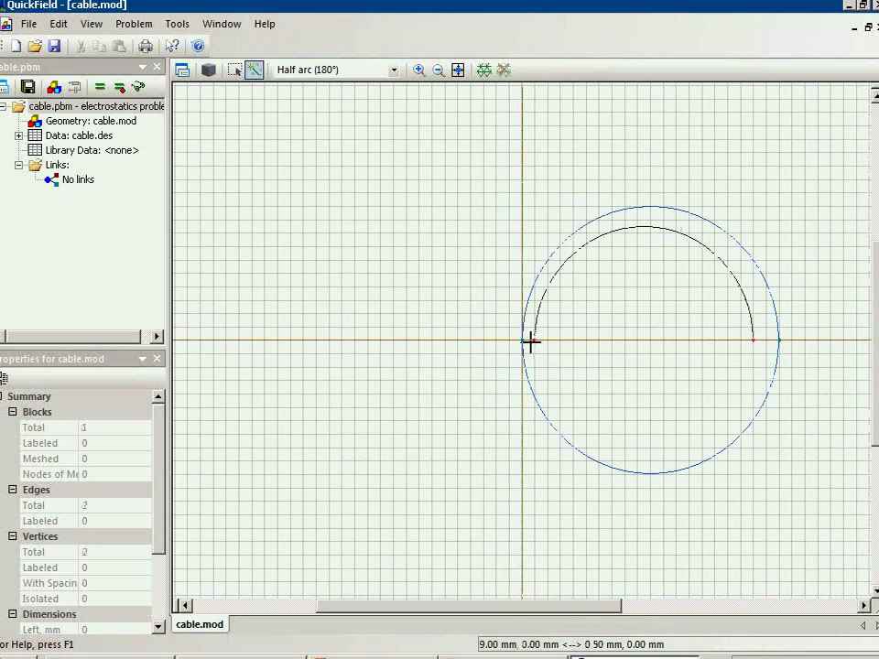
left_click(545, 341)
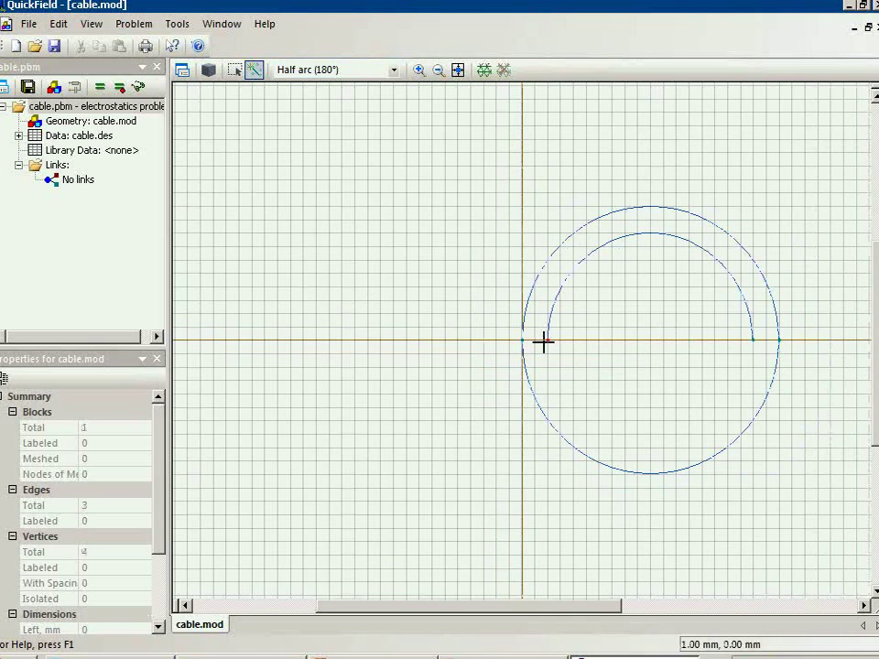
left_click(753, 340)
Copy both concentric circles 10 mm in the negative x direction so the copy touches the original at the origin.
left_click(234, 72)
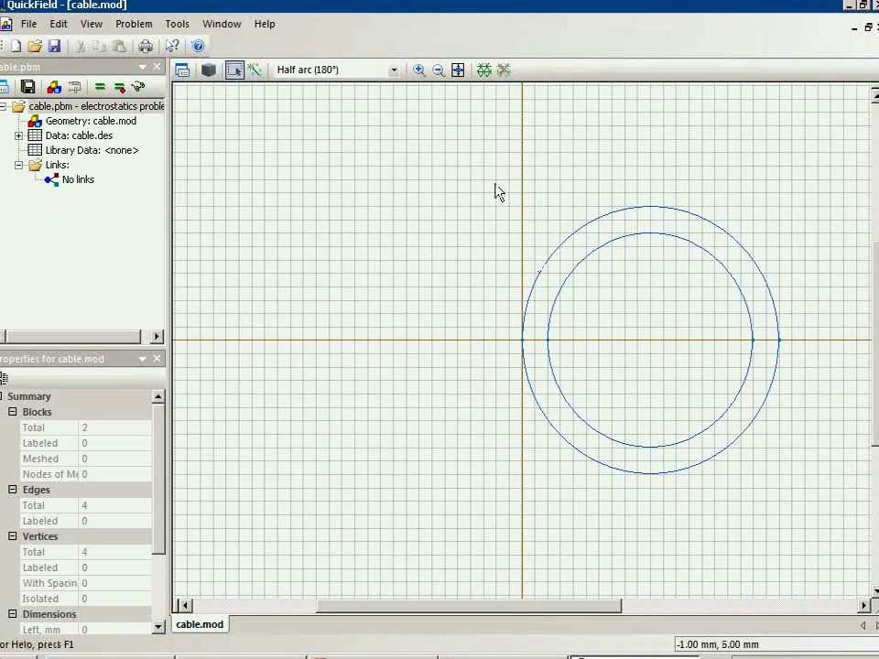
left_click_drag(492, 179, 806, 474)
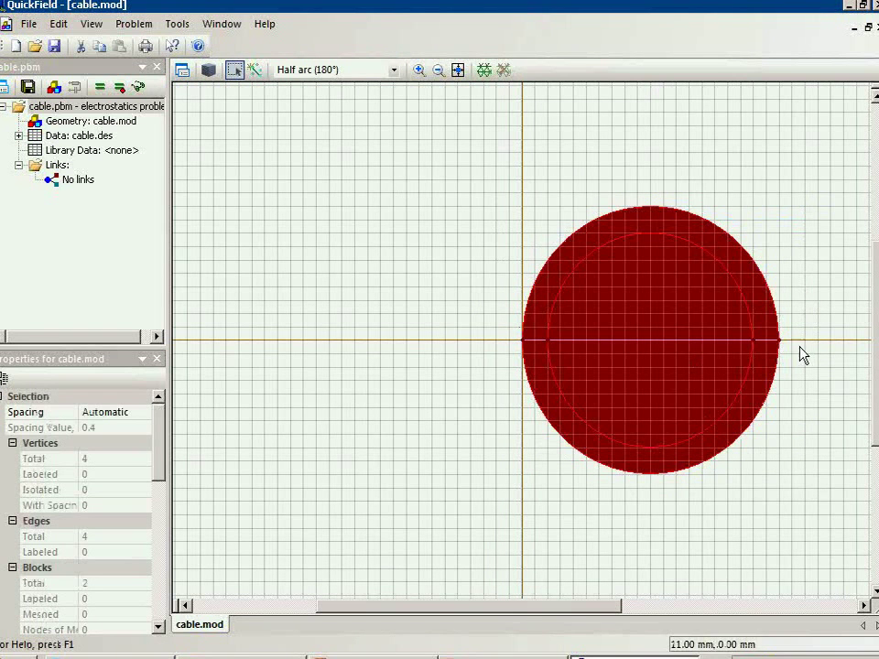
left_click_drag(781, 348, 524, 349, "ctrl")
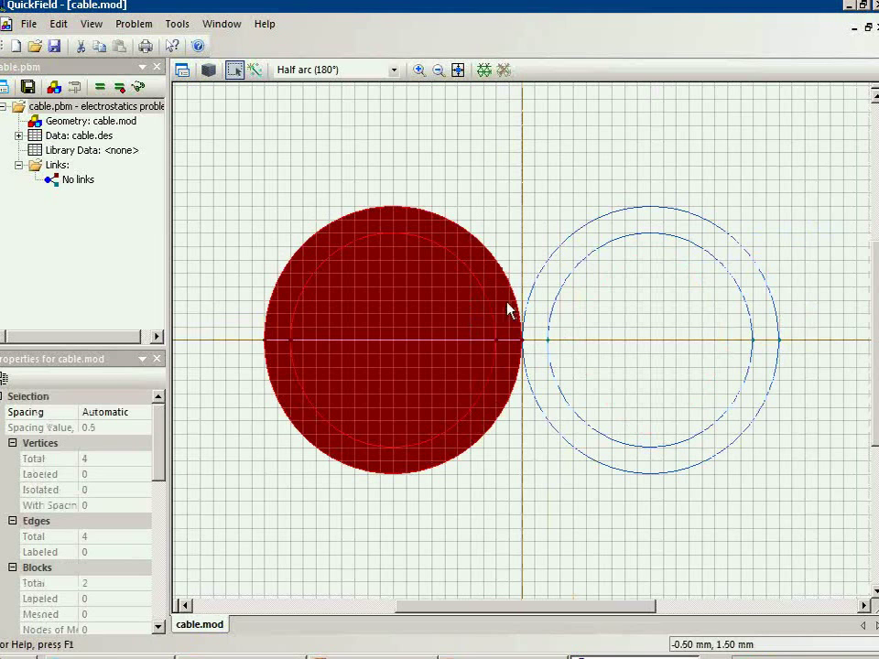
Draw 22 mm and 26 mm diameter circles centred on the origin around both circle pairs, and mesh the whole cross-section.
left_click(254, 70)
mouse_move(803, 339)
left_mouse_down()
mouse_move(236, 327)
mouse_move(235, 339)
mouse_move(852, 377)
mouse_move(796, 341)
left_mouse_up()
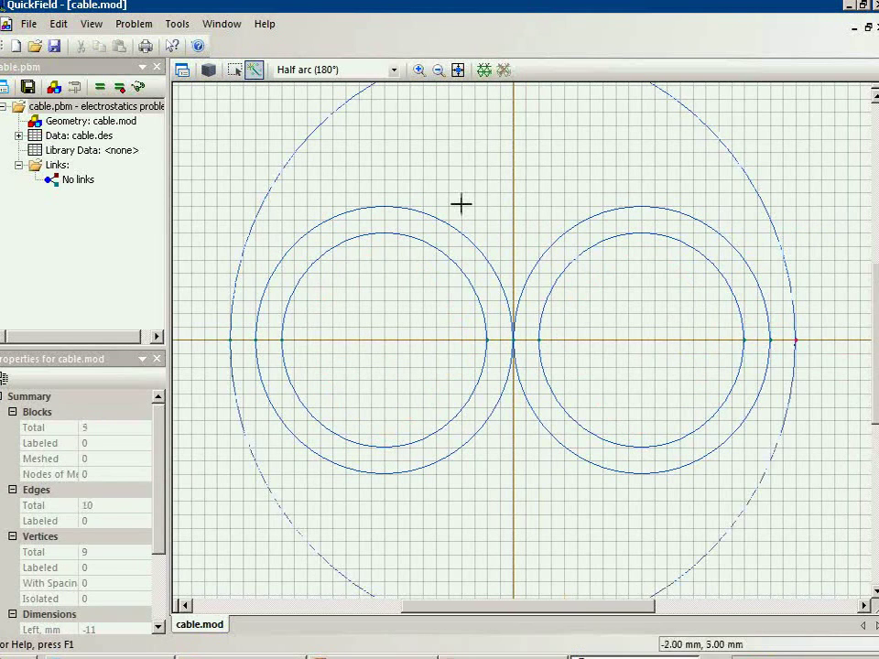
left_click(438, 70)
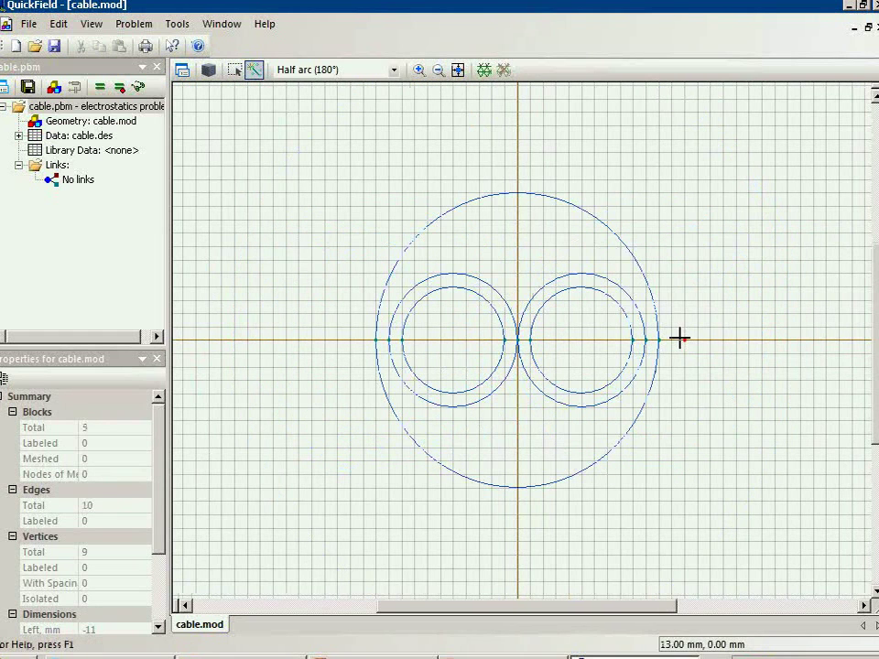
mouse_move(680, 339)
left_mouse_down()
mouse_move(381, 325)
mouse_move(351, 339)
mouse_move(661, 361)
mouse_move(682, 339)
left_mouse_up()
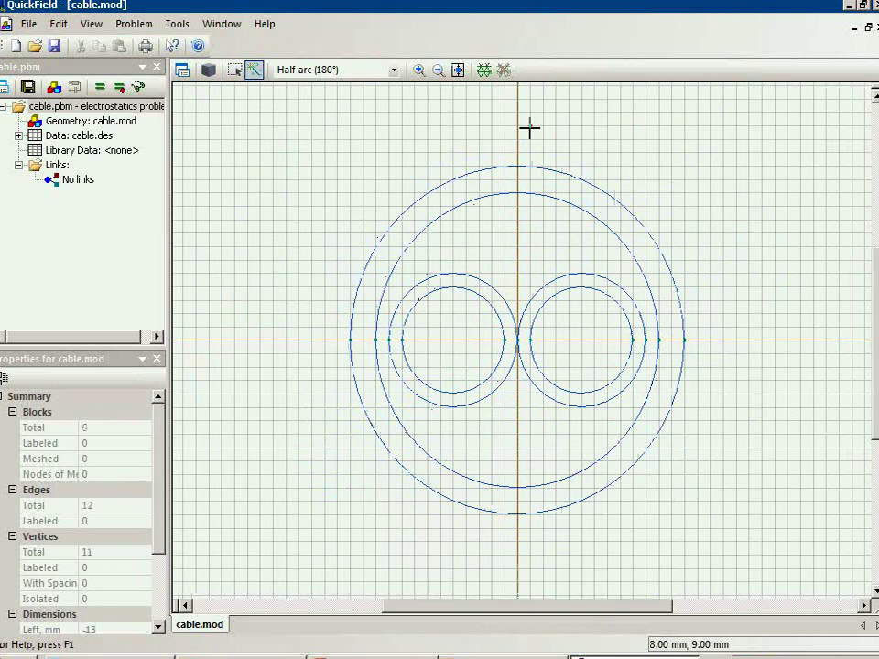
left_click(484, 71)
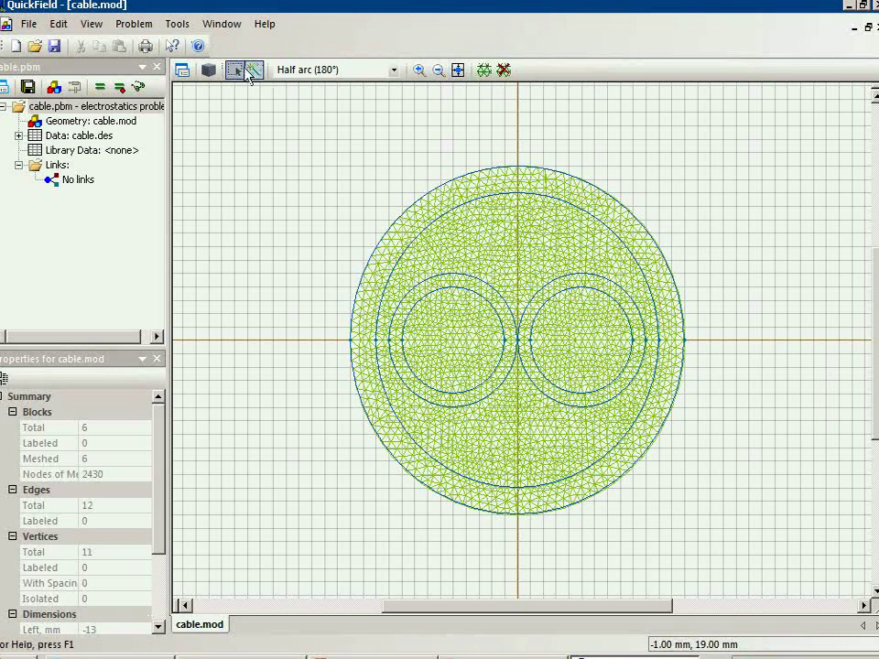
Select the two inner 8 mm circular blocks and add extrusion levels at 0 and 40 mm.
left_click(236, 71)
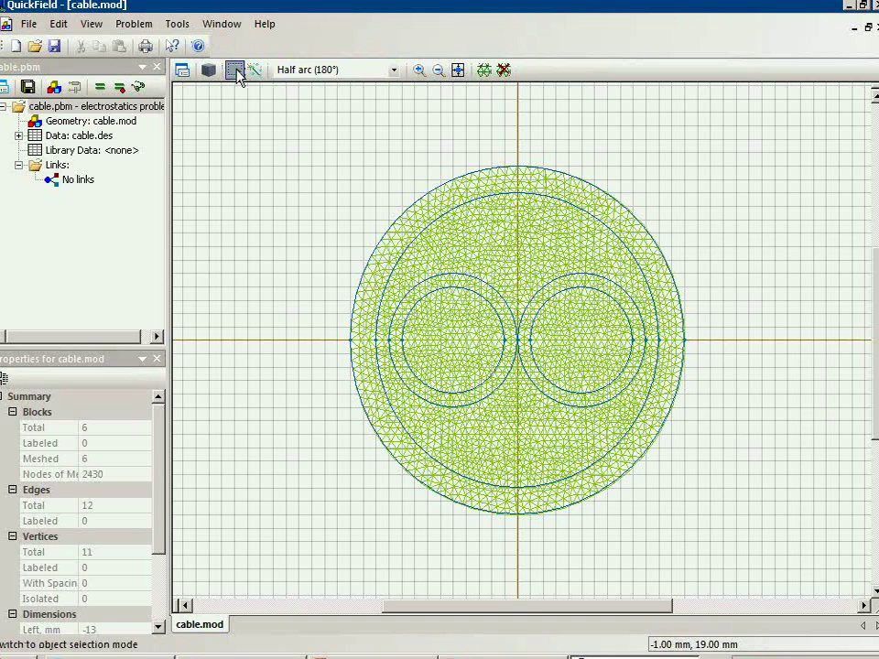
left_click(464, 356)
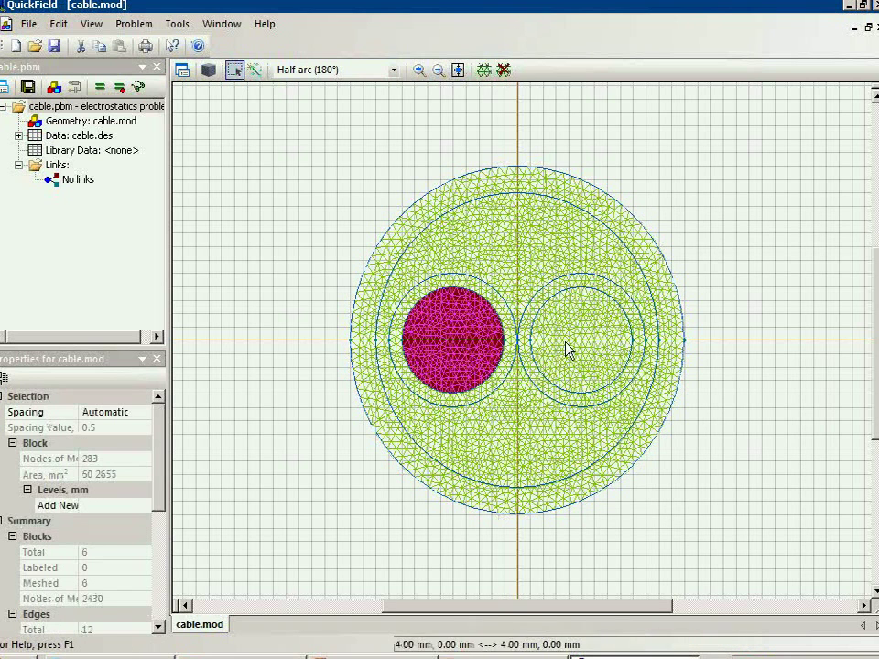
left_click(566, 348, "ctrl")
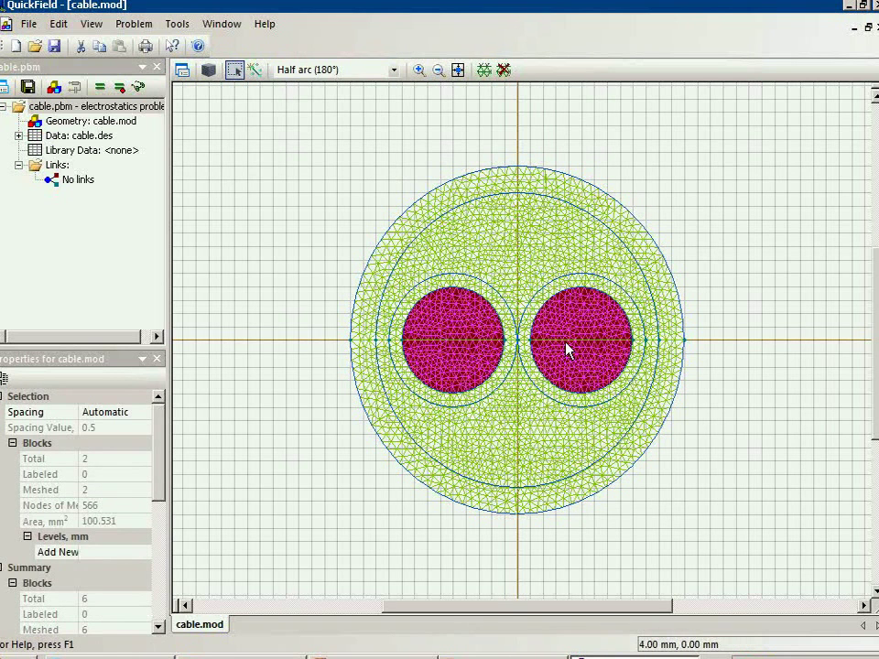
left_click(108, 552)
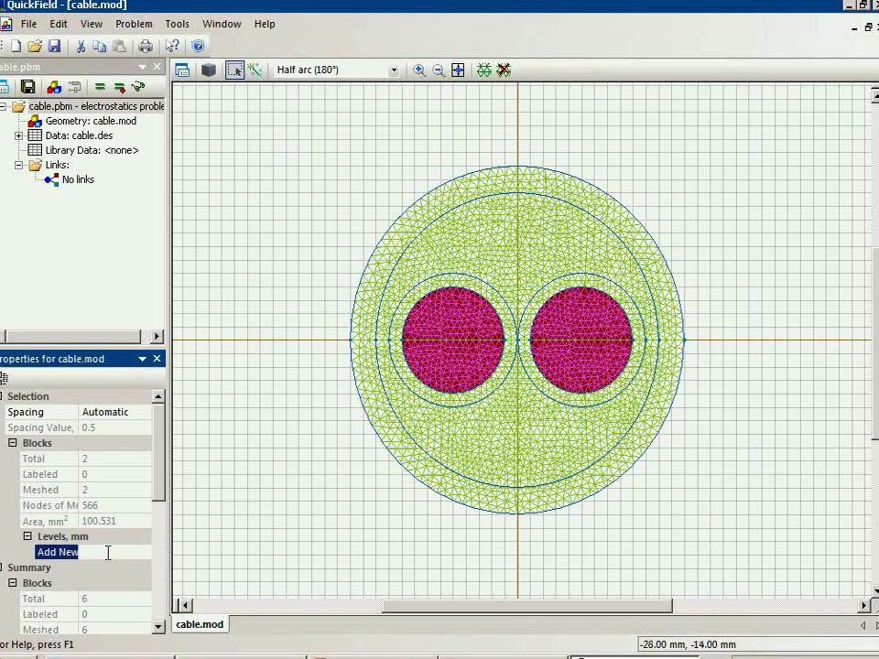
type("0")
key("Return")
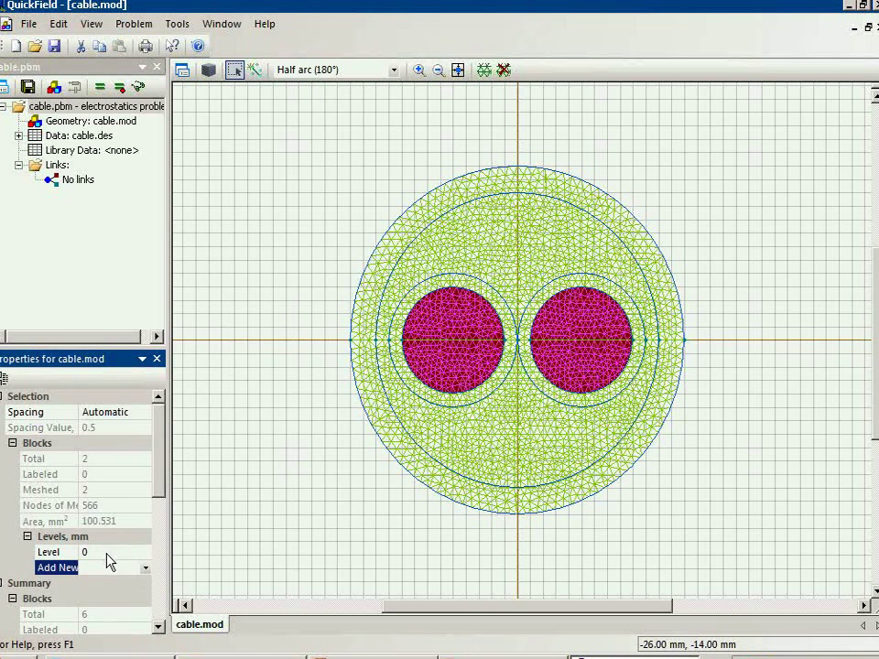
type("40")
key("Return")
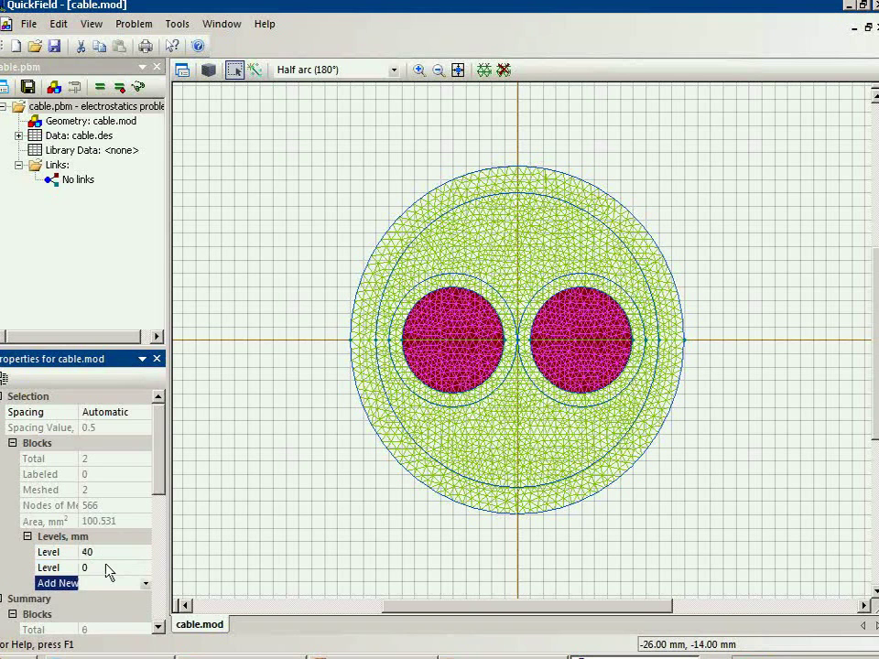
In the 3D view, select both extruded inner cylinders and assign them the body label "conductors".
left_click(208, 71)
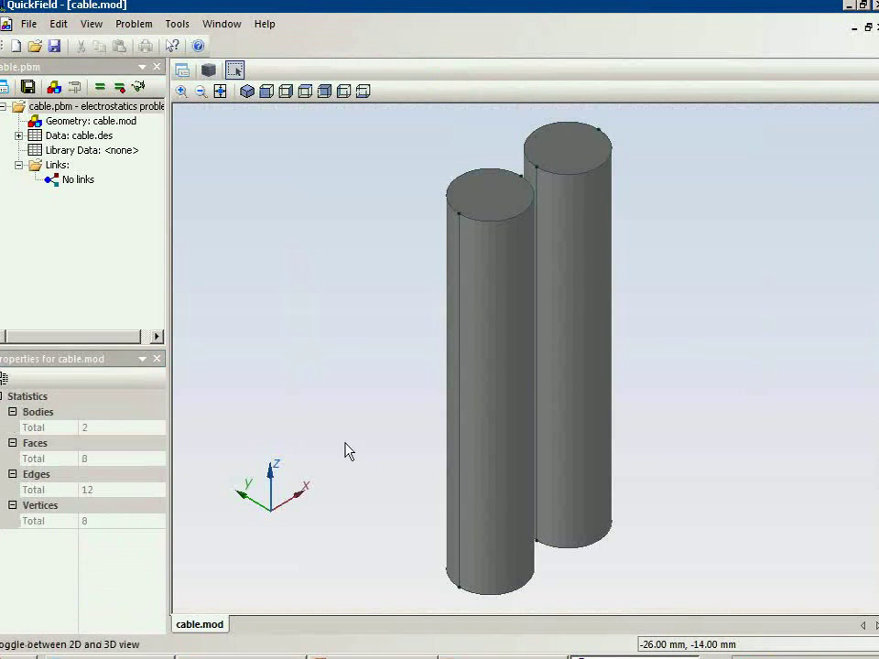
left_click_drag(346, 450, 246, 374)
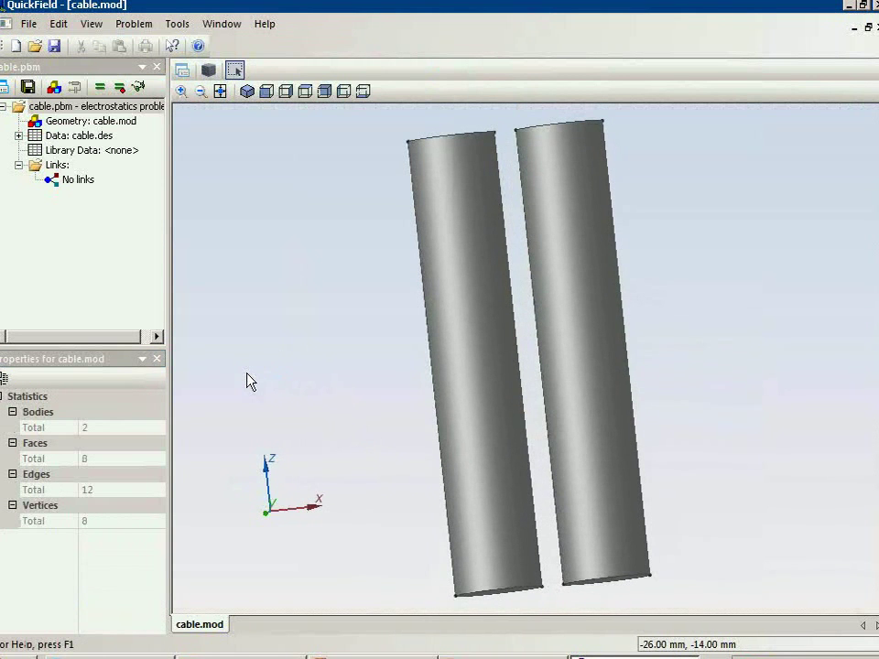
left_click(459, 357)
left_click(565, 353, "ctrl")
left_click(125, 427)
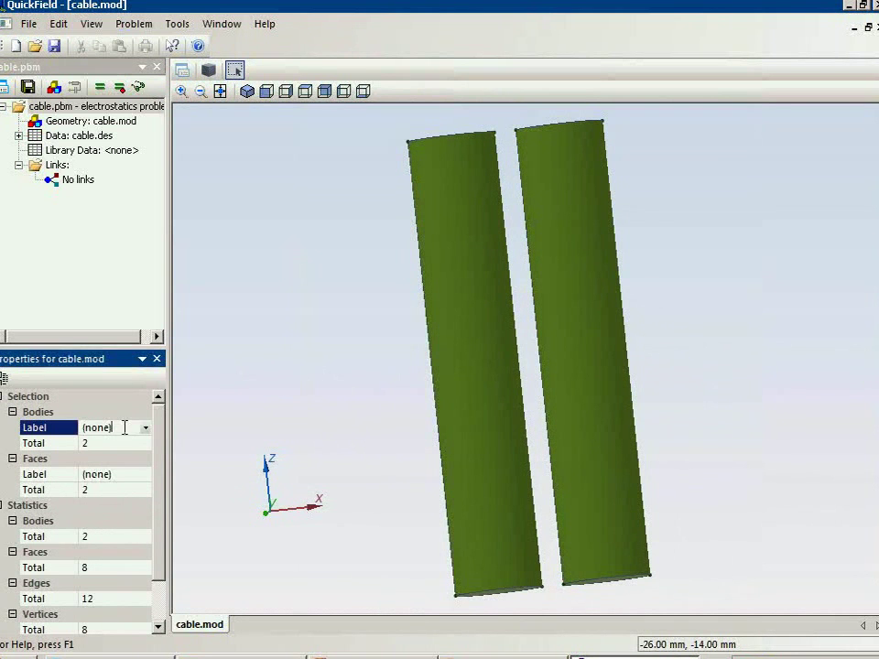
left_click(72, 432)
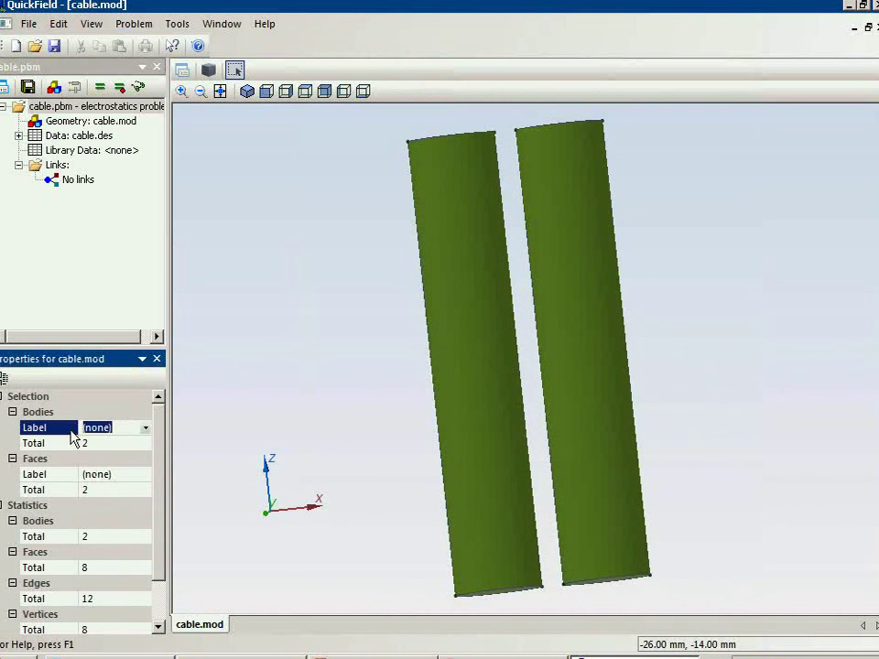
type("conduc")
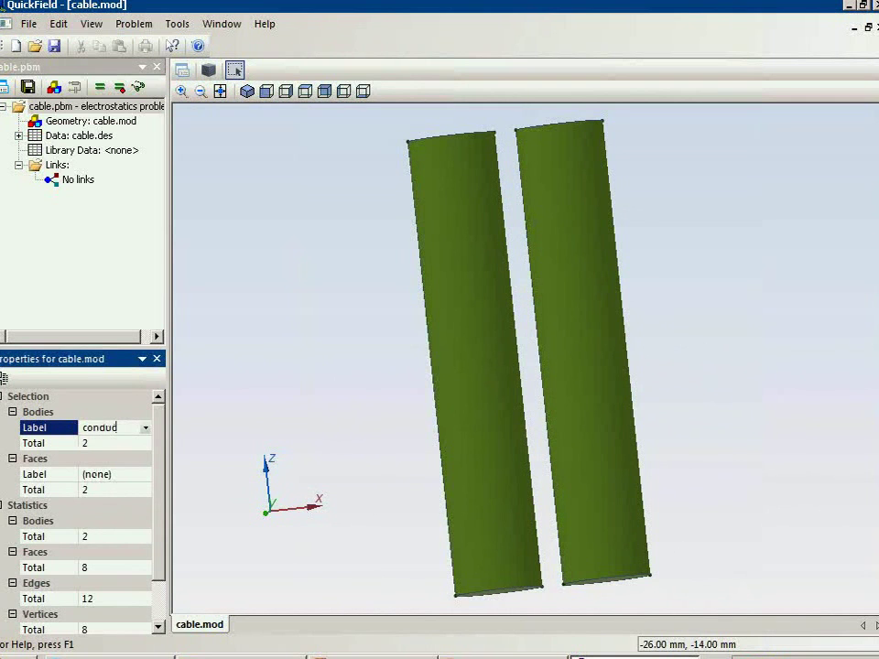
type("tors")
left_click(71, 430)
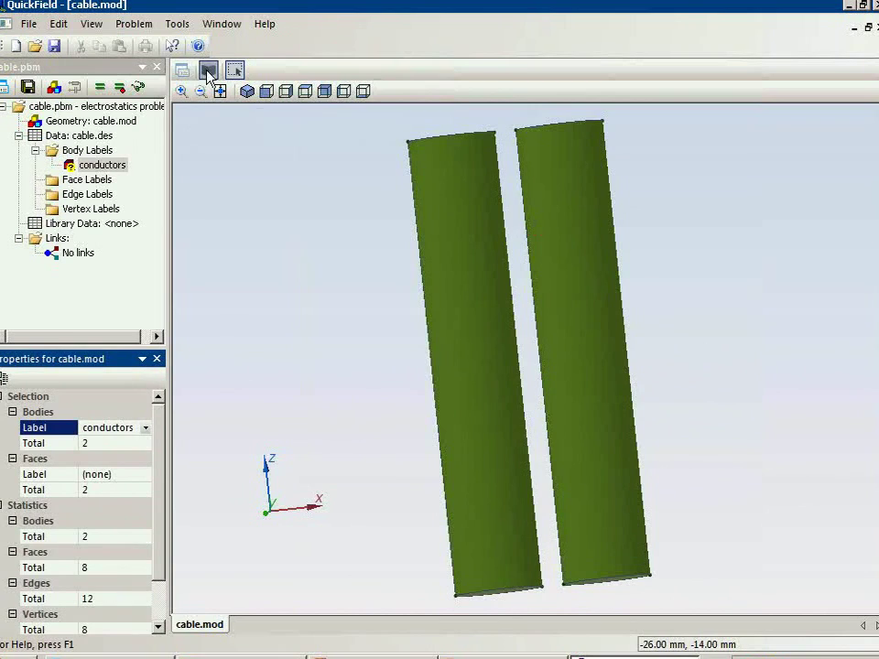
Select the two ring blocks around the conductors in the 2D cross-section and add extrusion levels at 0 and 35 mm.
left_click(207, 71)
left_click(444, 418)
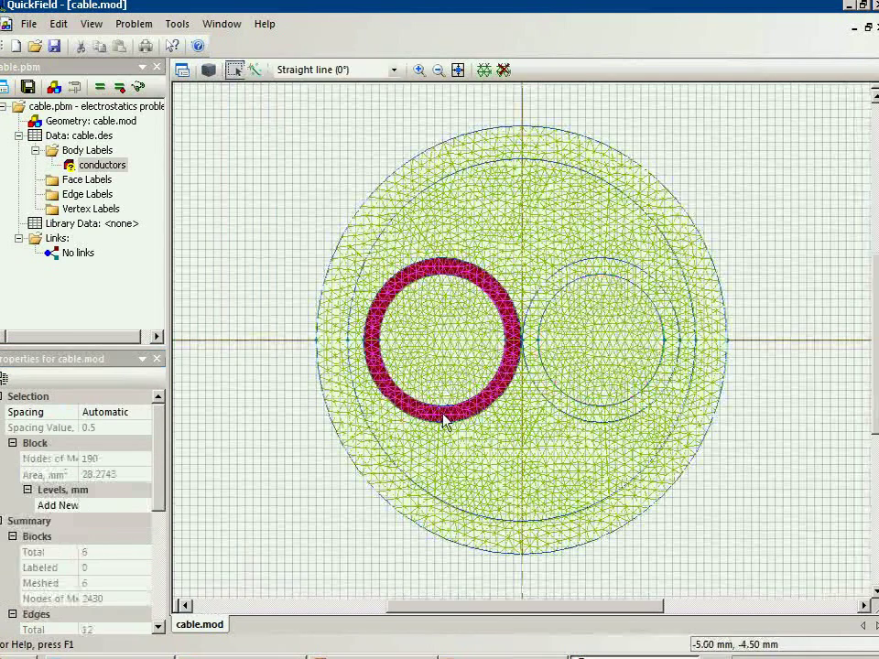
left_click(588, 416, "ctrl")
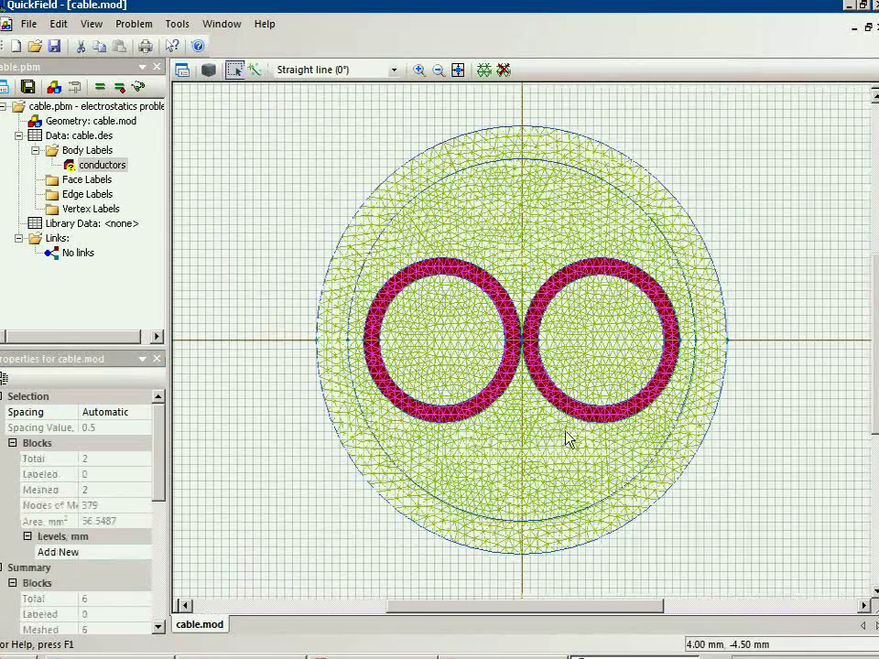
left_click(58, 553)
type("0")
key("Return")
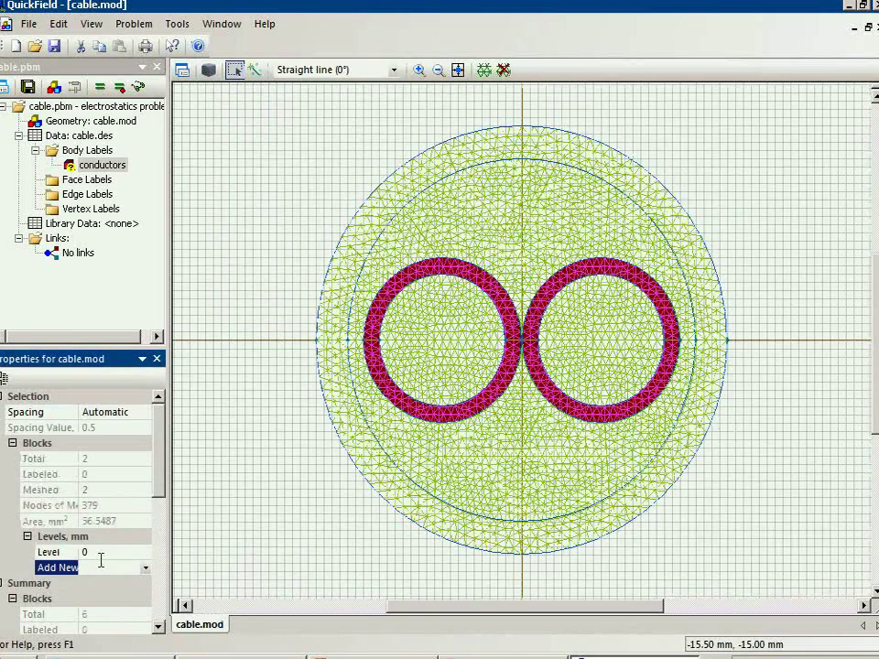
left_click(102, 568)
type("35")
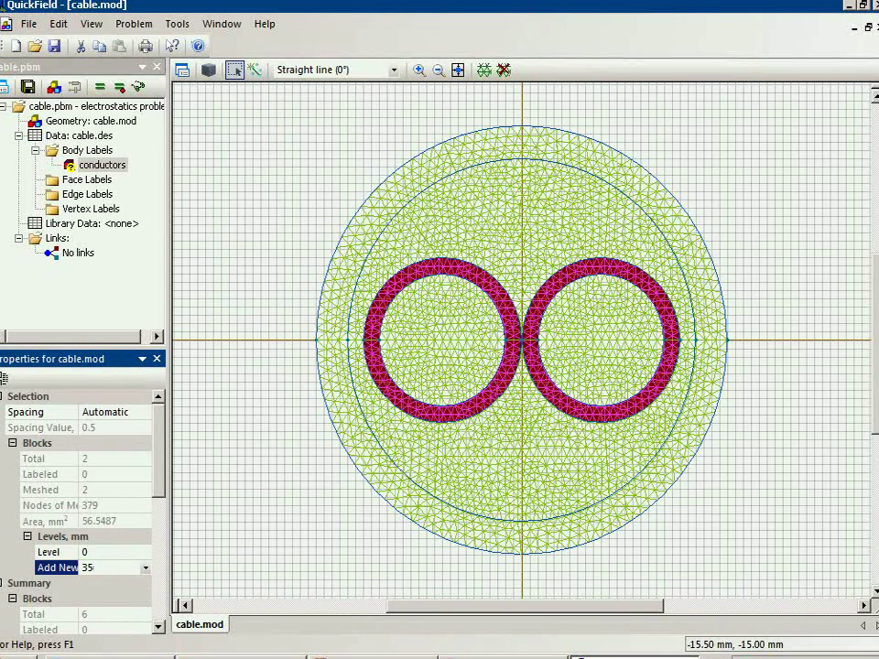
key("Return")
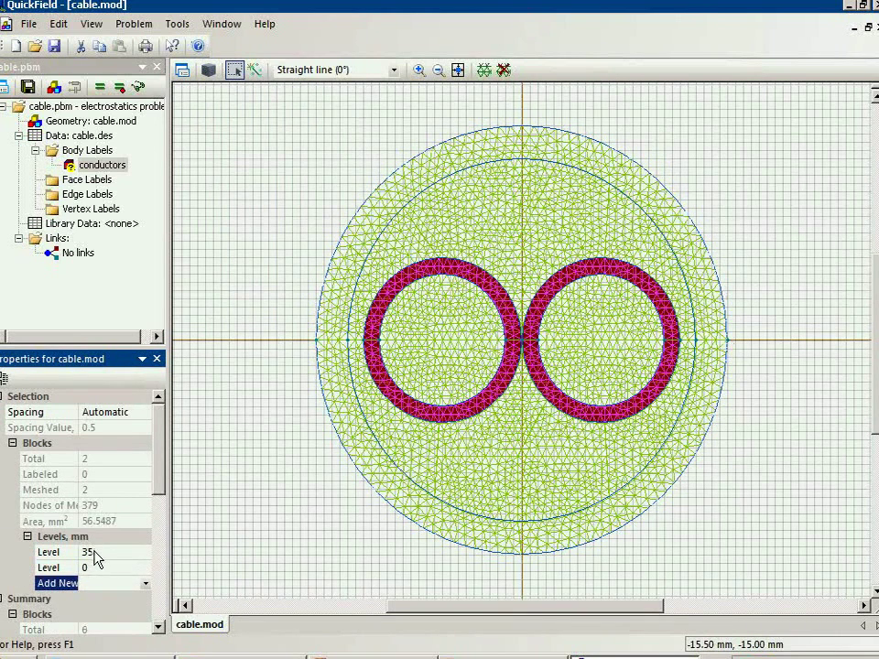
In the 3D view, select the two tubes surrounding the conductors and assign them the body label "insulation".
left_click(212, 77)
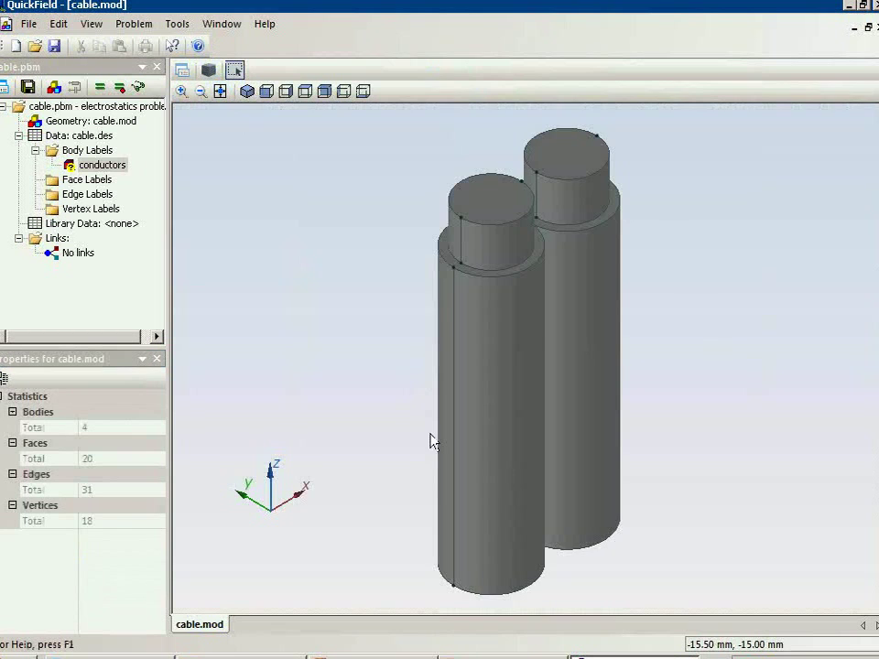
left_click_drag(430, 441, 304, 357)
left_click(495, 373)
left_click(580, 331, "ctrl")
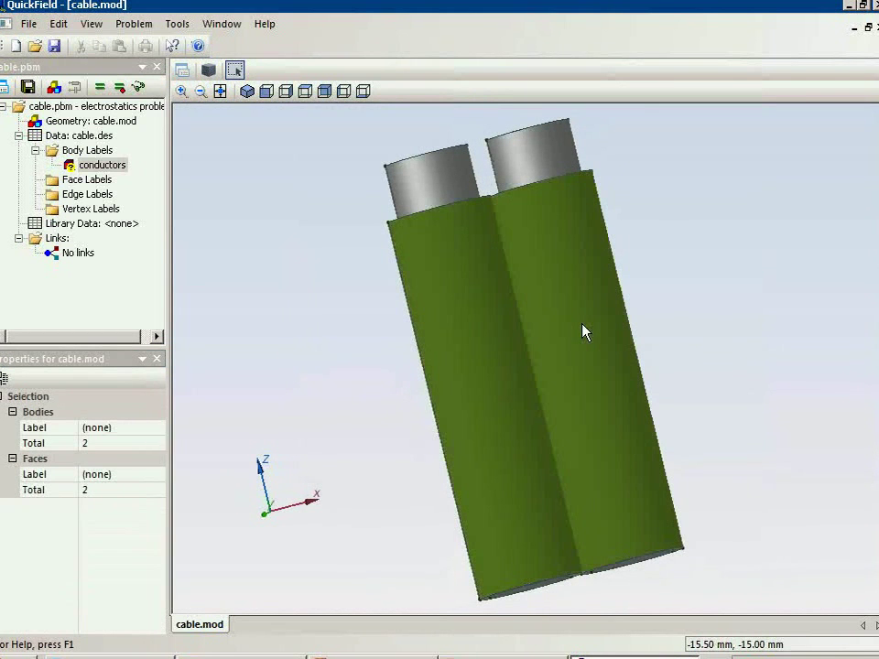
left_click(133, 431)
type("insu")
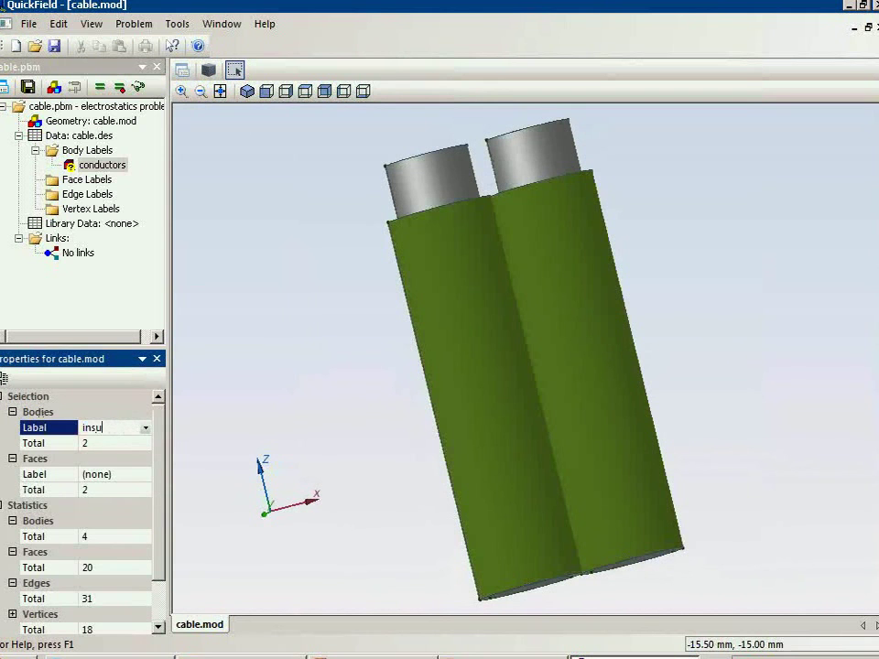
type("lation")
key("Return")
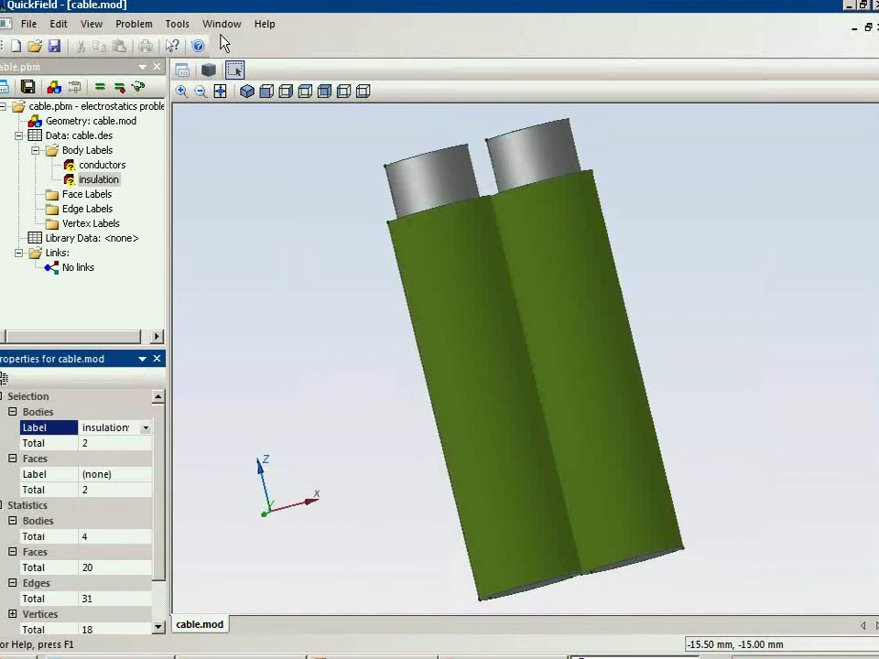
Select the block between the insulation rings and the 22 mm circle in the cross-section and add levels at 0 and 30 mm.
left_click(209, 70)
left_click(503, 245)
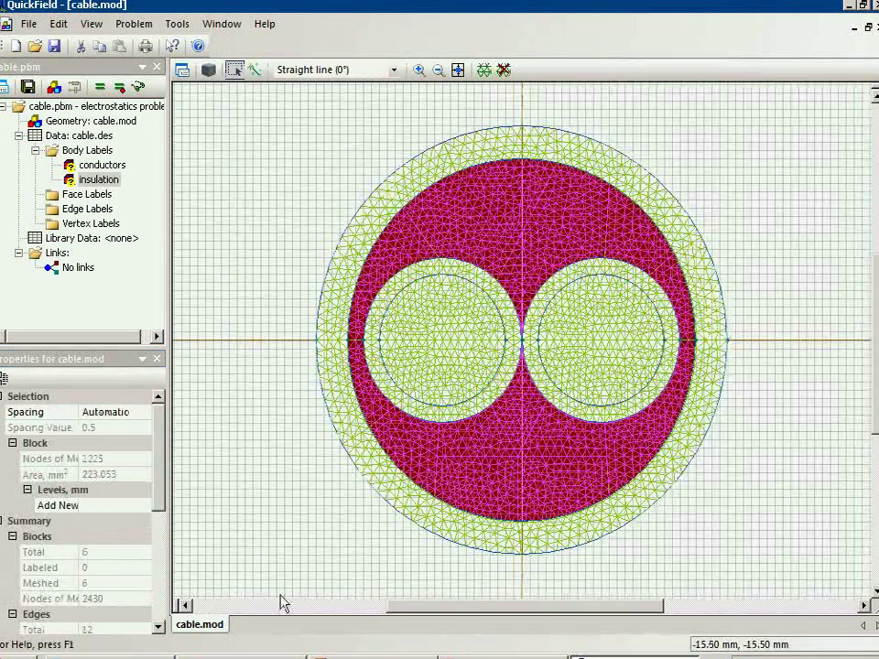
left_click(117, 505)
key("Return")
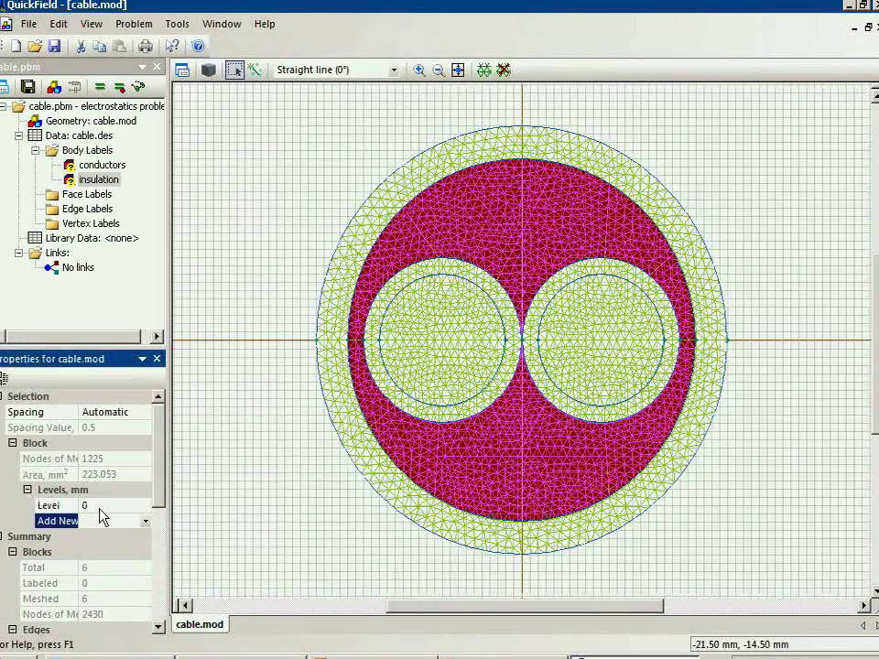
type("2")
type("30")
key("Return")
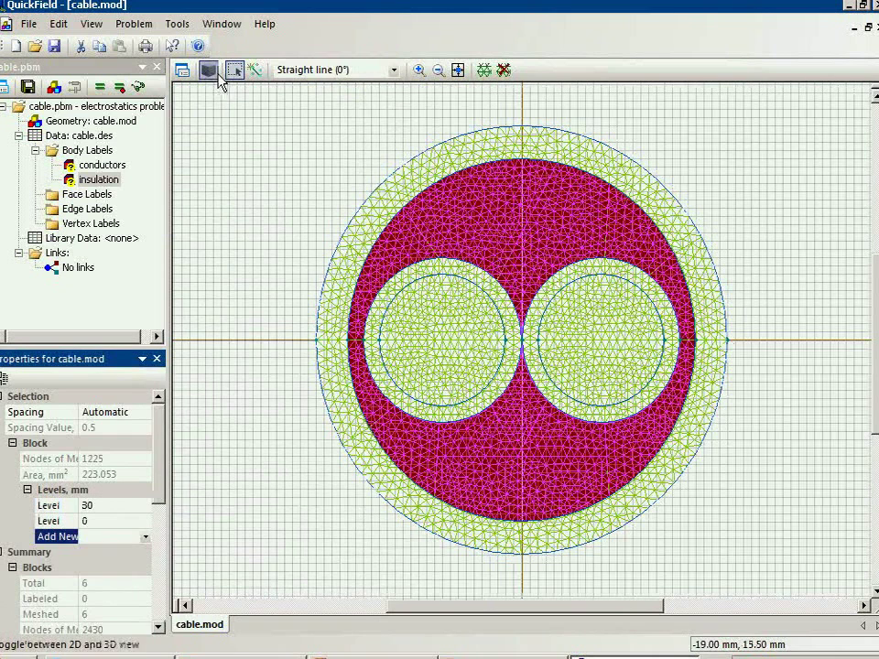
In the 3D view, select the large body enclosing both insulated cores and assign it the body label "filling".
left_click(212, 72)
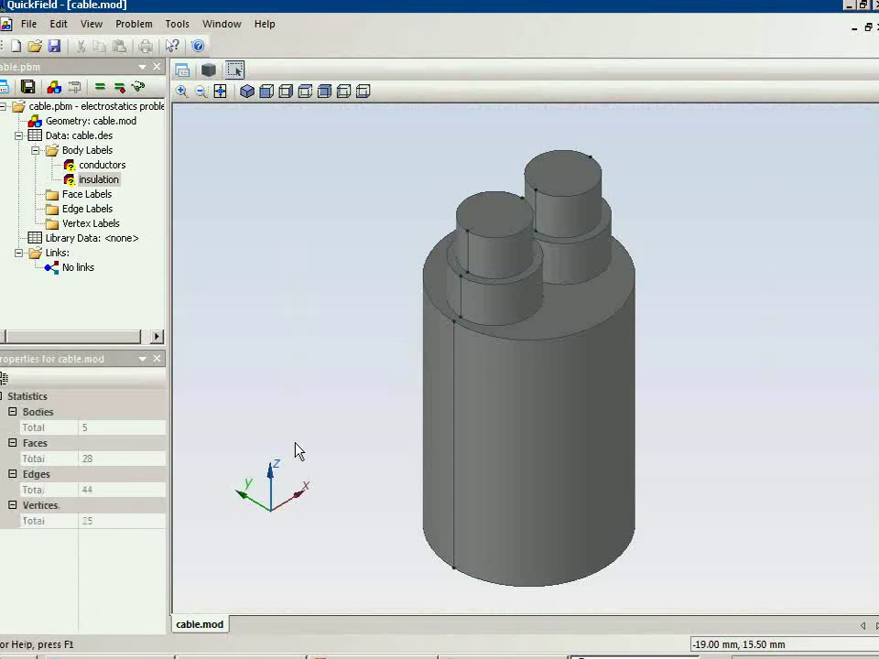
left_click_drag(294, 449, 495, 415)
left_click(495, 415)
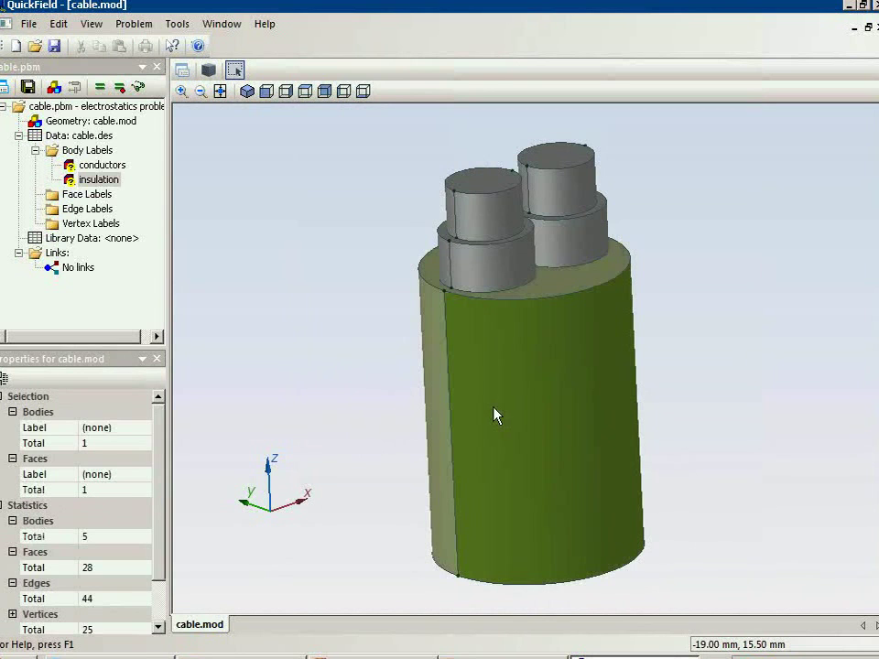
left_click(120, 428)
type("filli")
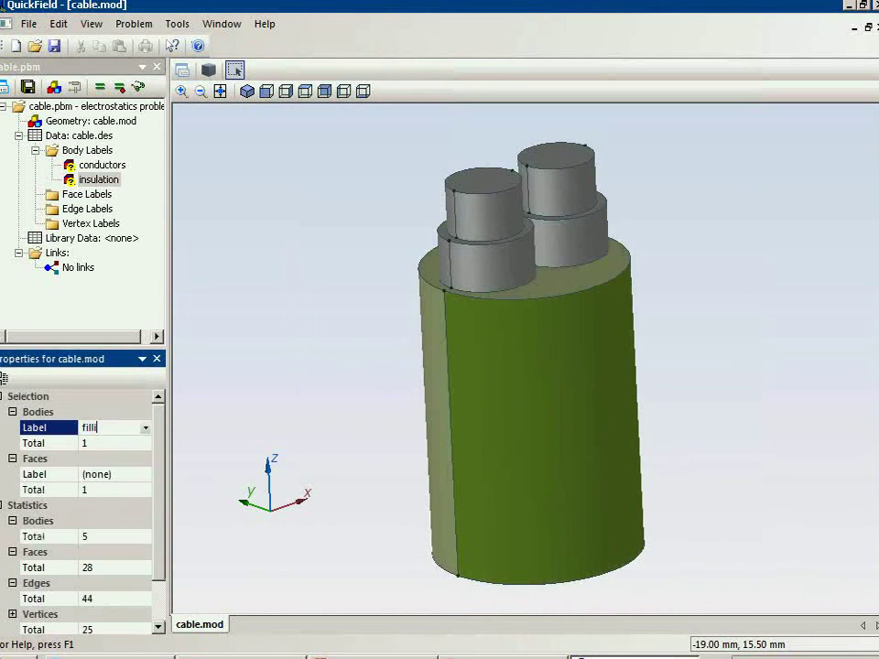
type("ng")
key("Return")
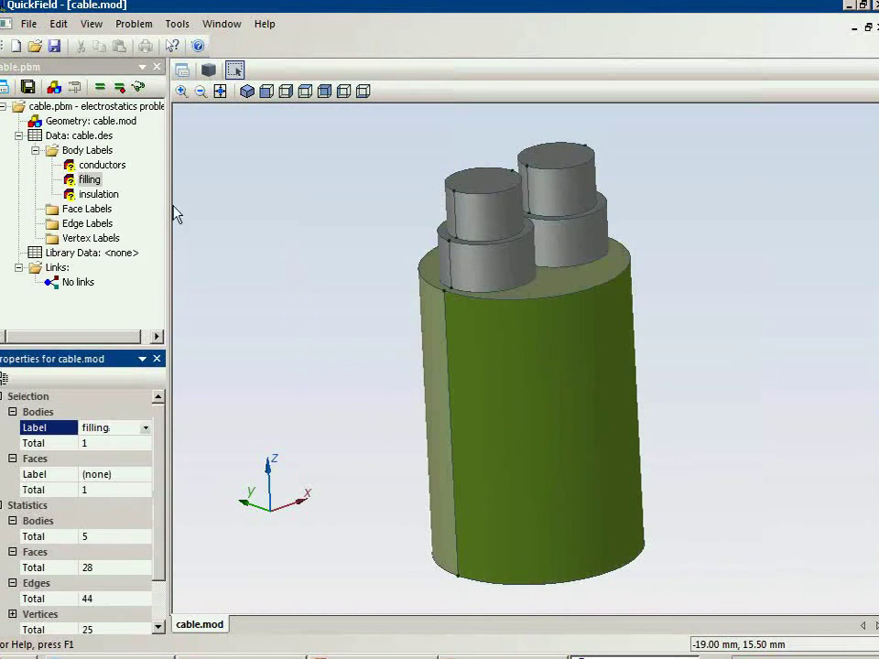
Select the outermost ring block in the 2D cross-section and add extrusion levels at 0 and 22 mm.
left_click(208, 70)
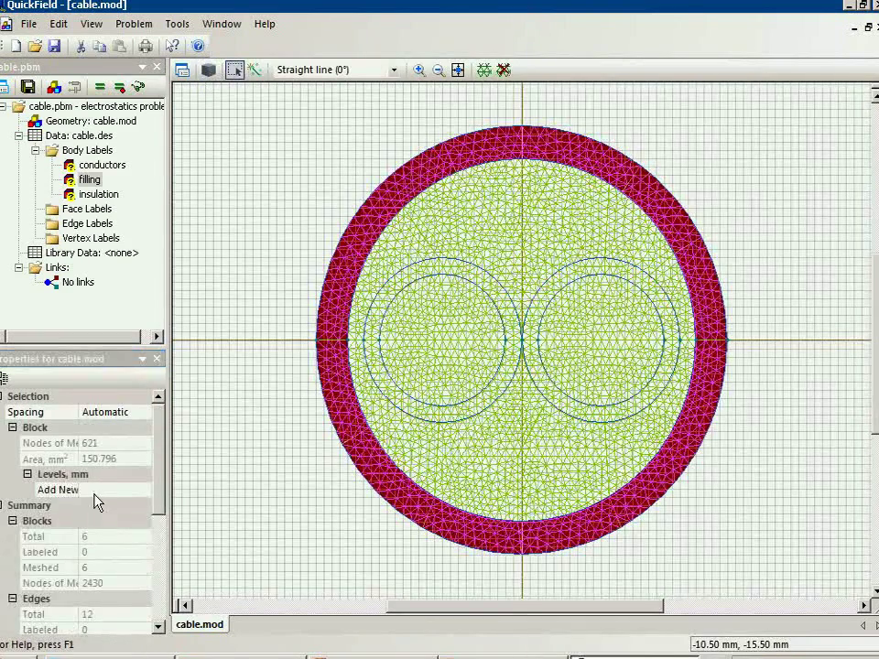
left_click(84, 490)
left_click(92, 490)
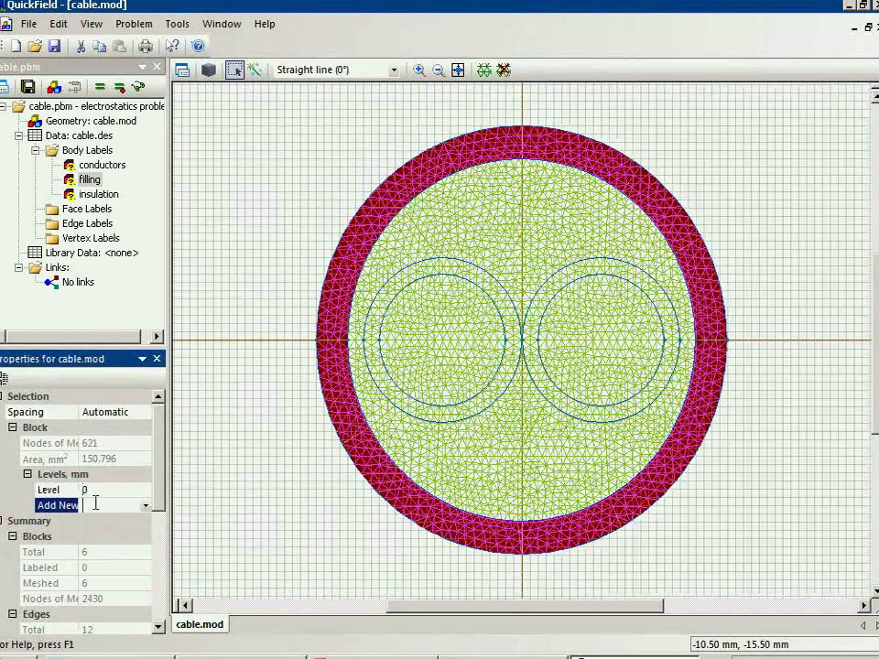
type("22")
key("Return")
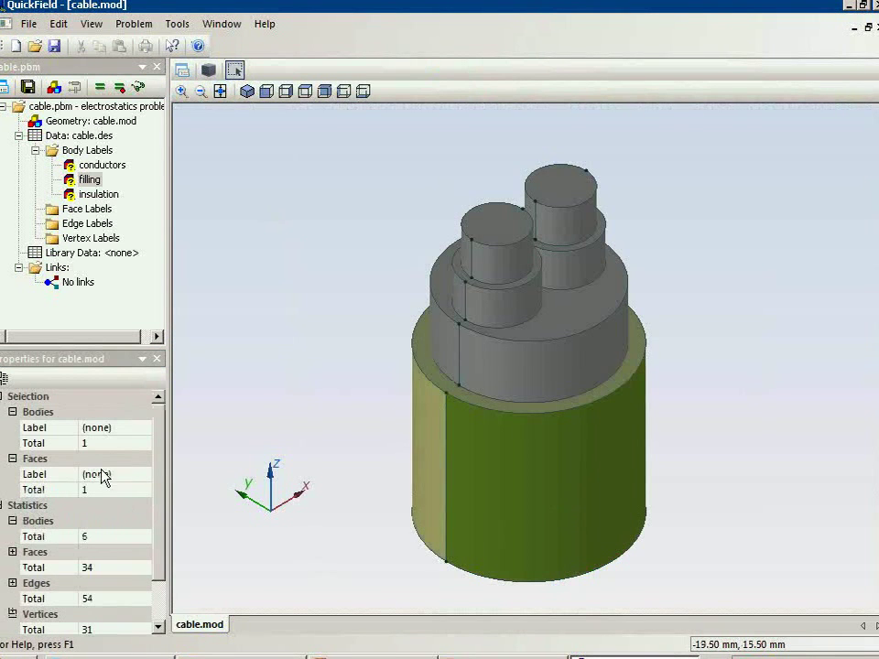
Assign the body label "sheath" to the outermost extruded body.
left_click(112, 427)
type("sheath")
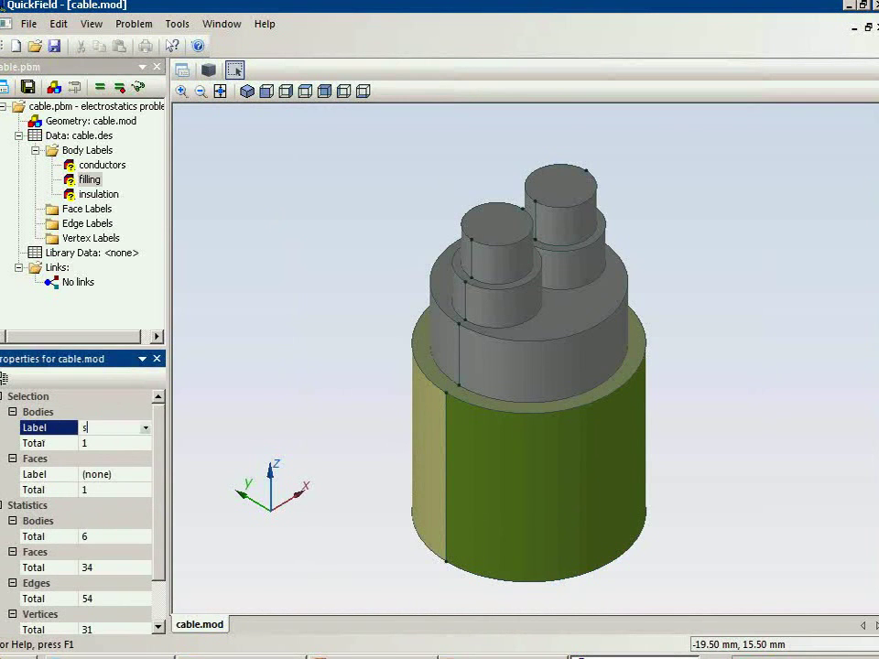
left_click(37, 428)
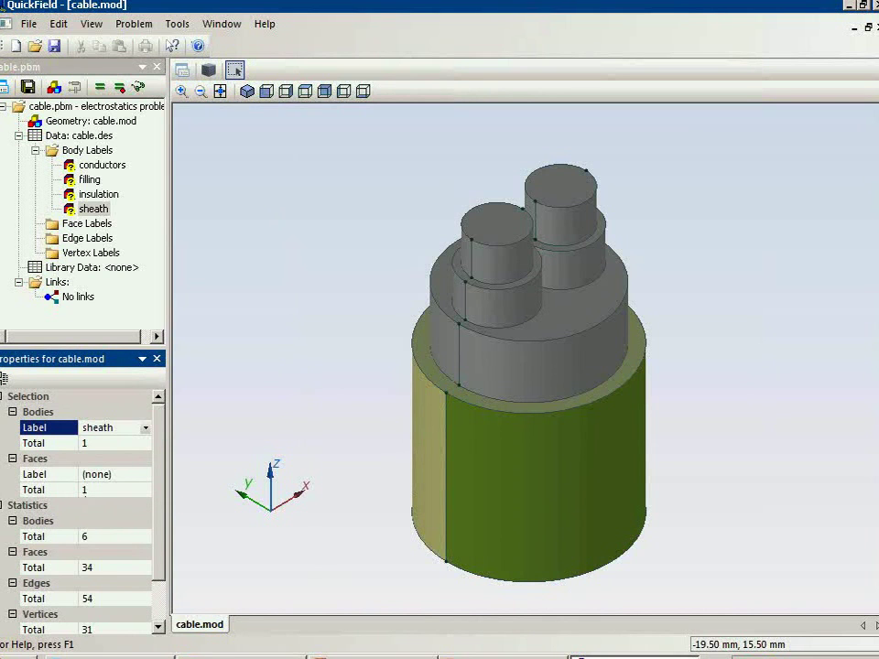
Check the screen layer on the cable termination slide, then add a 27 mm level to both half arcs of the 22 mm circle in QuickField.
mouse_move(384, 656)
left_click(431, 631)
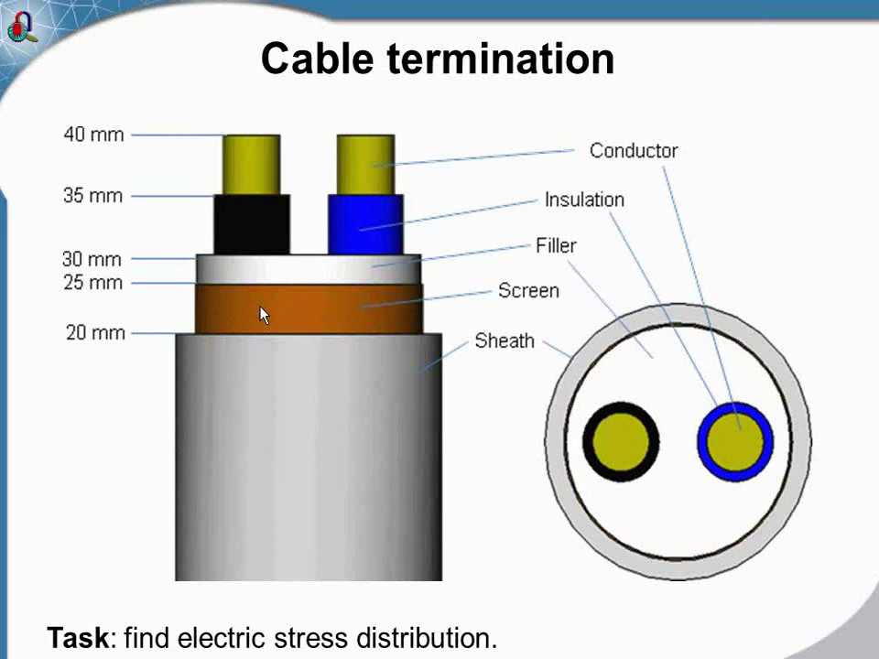
key("alt+Tab")
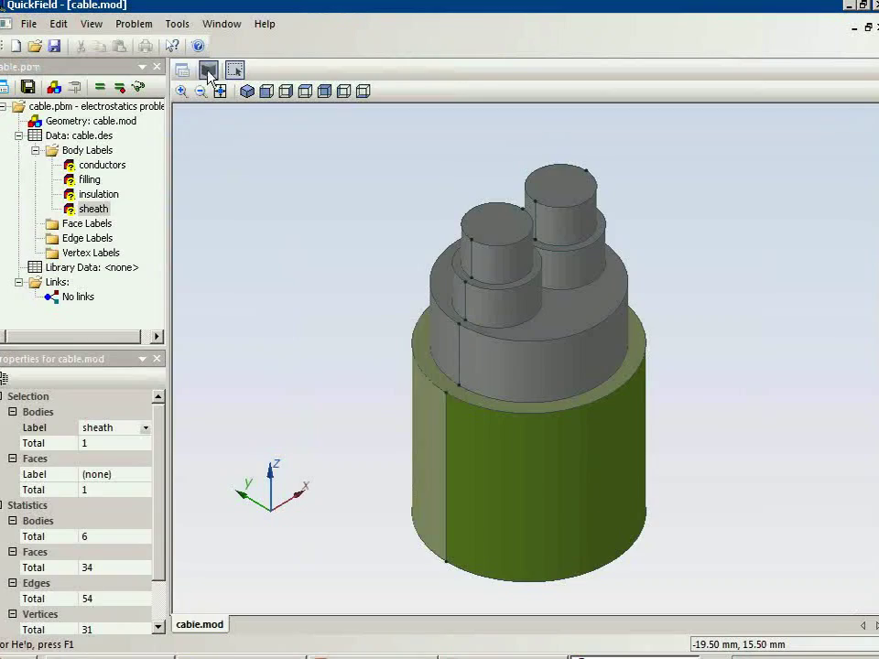
left_click(208, 69)
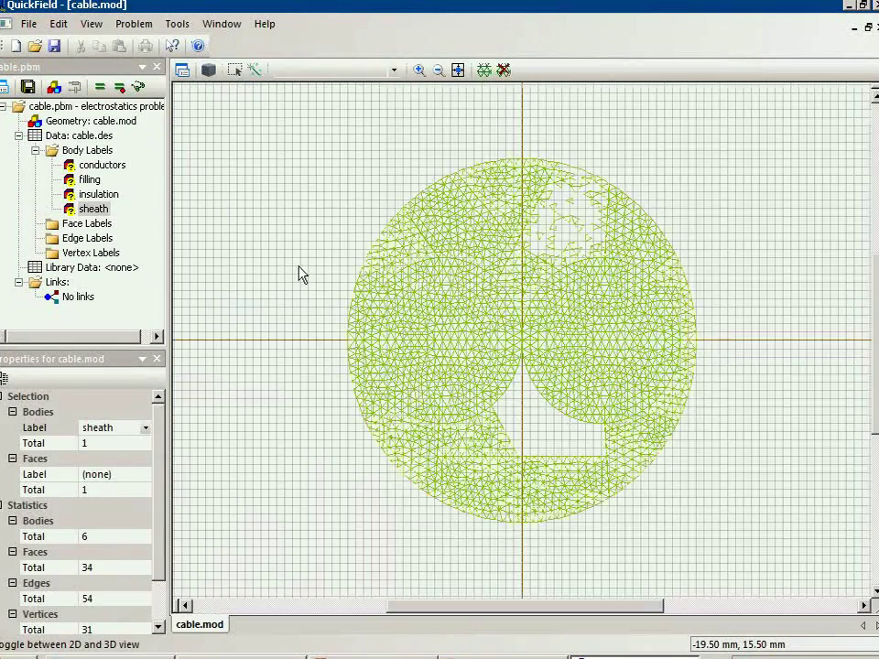
left_click(356, 401)
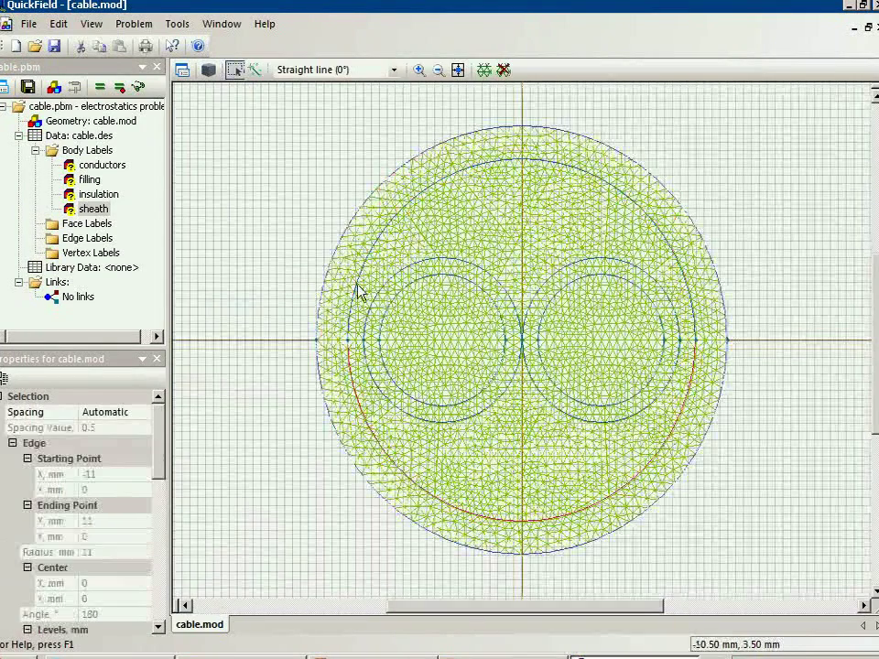
left_click(358, 290, "ctrl")
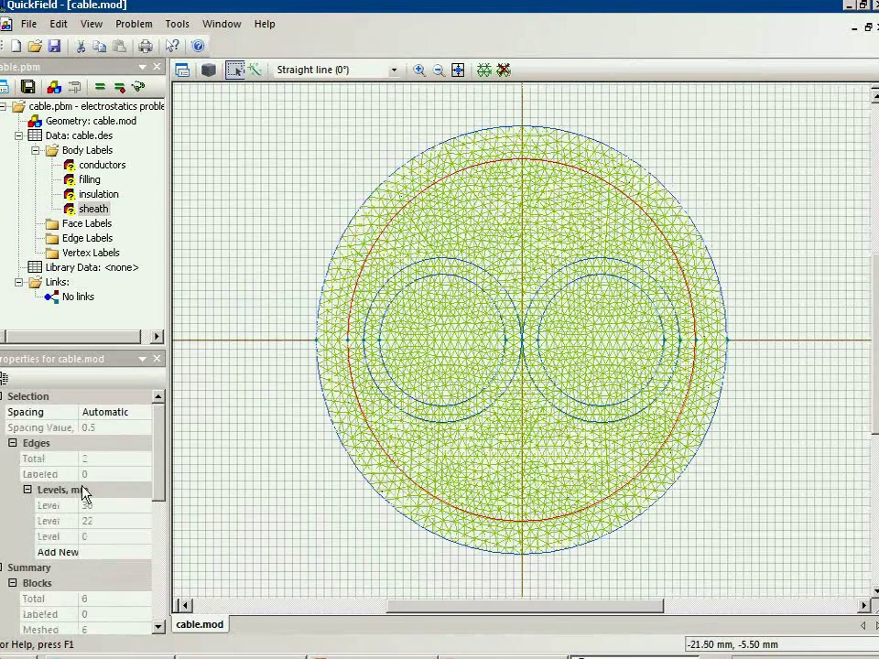
left_click(99, 552)
type("27")
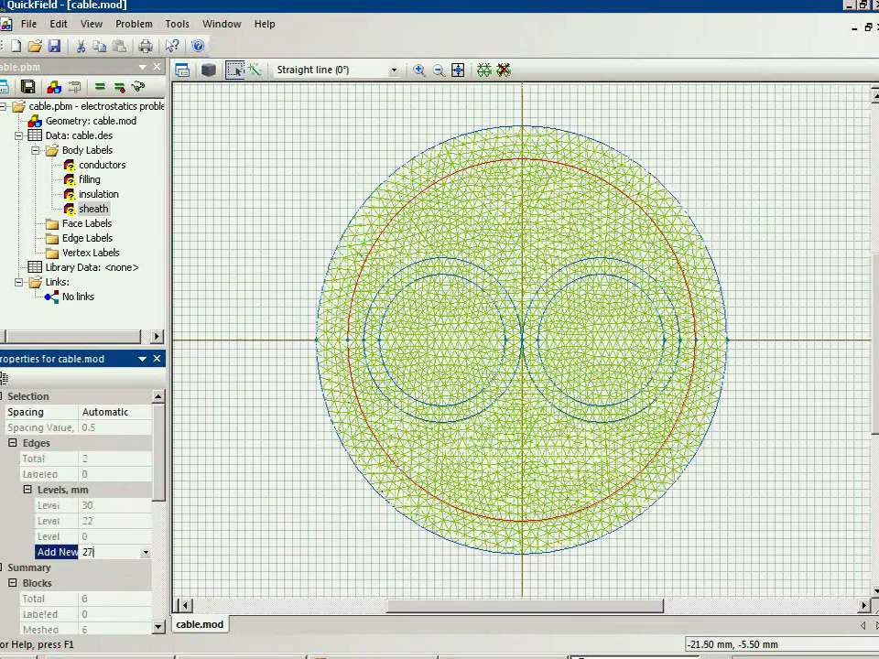
key("Return")
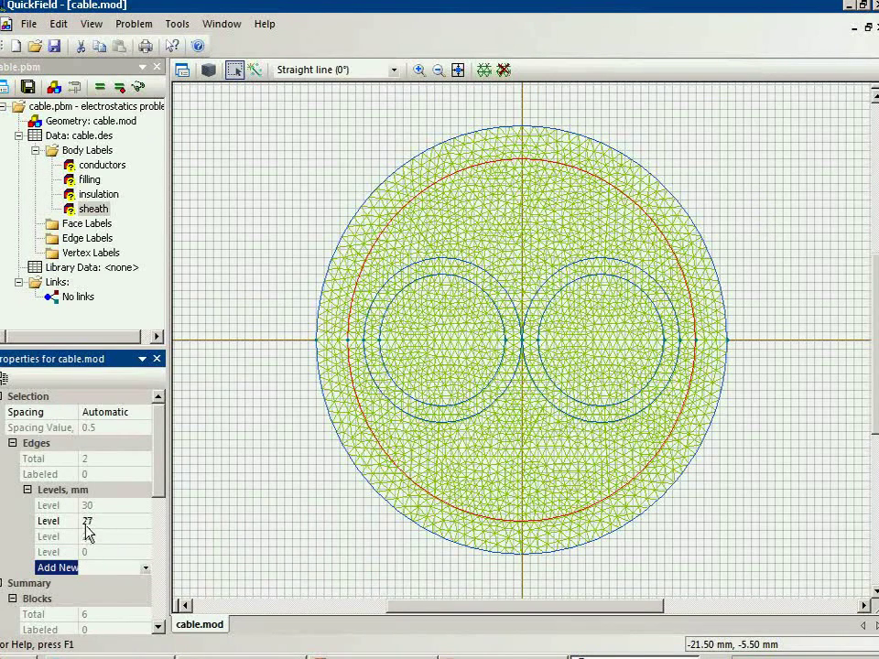
left_click(210, 70)
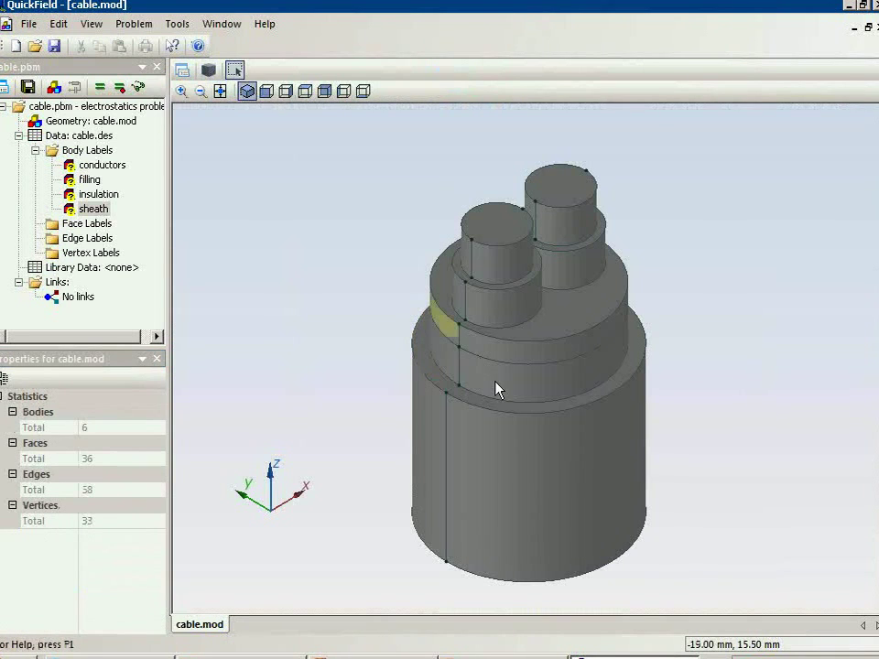
Check the screen surface by selecting both half faces of the filling body just above the sheath, and highlight the filling label.
left_click(493, 386)
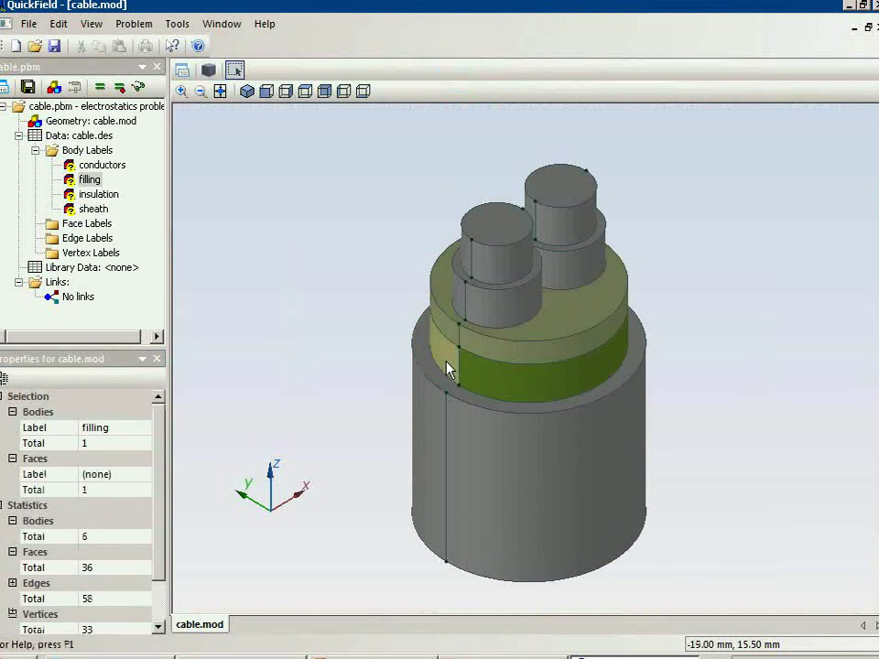
left_click(448, 368, "ctrl")
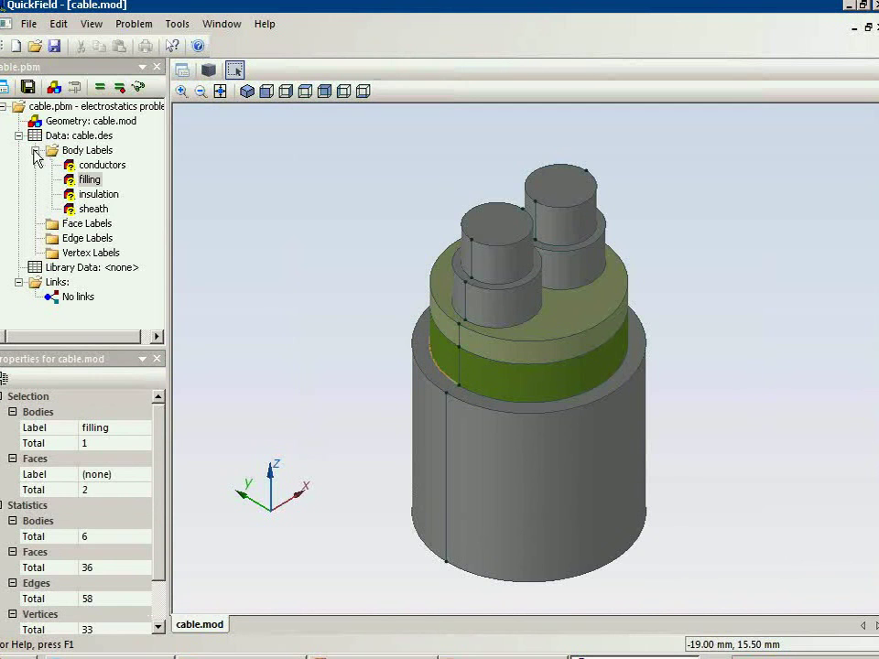
left_click(90, 181)
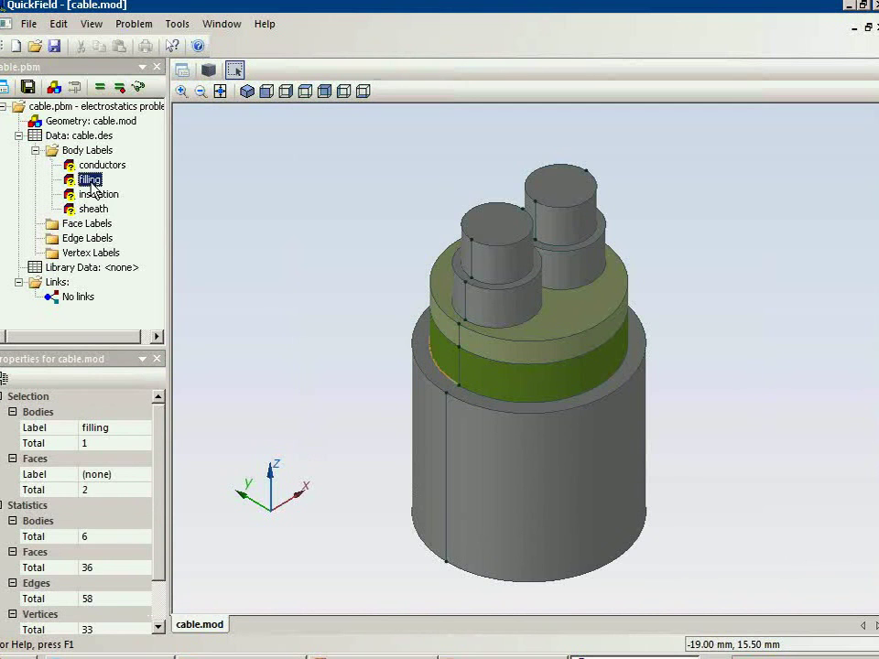
Set the relative electric permittivity of the insulation body label to 2.
left_click(97, 194)
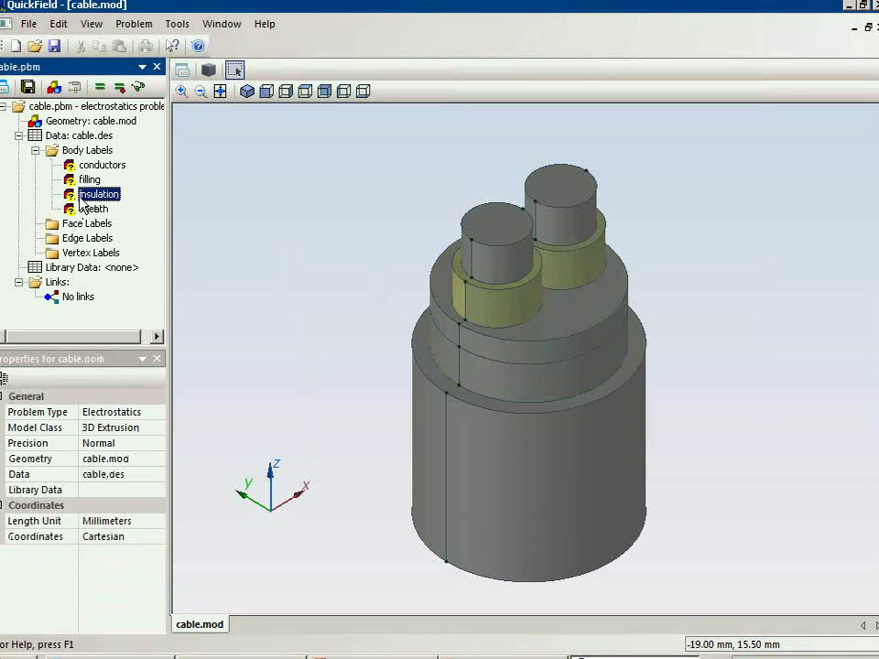
double_click(90, 196)
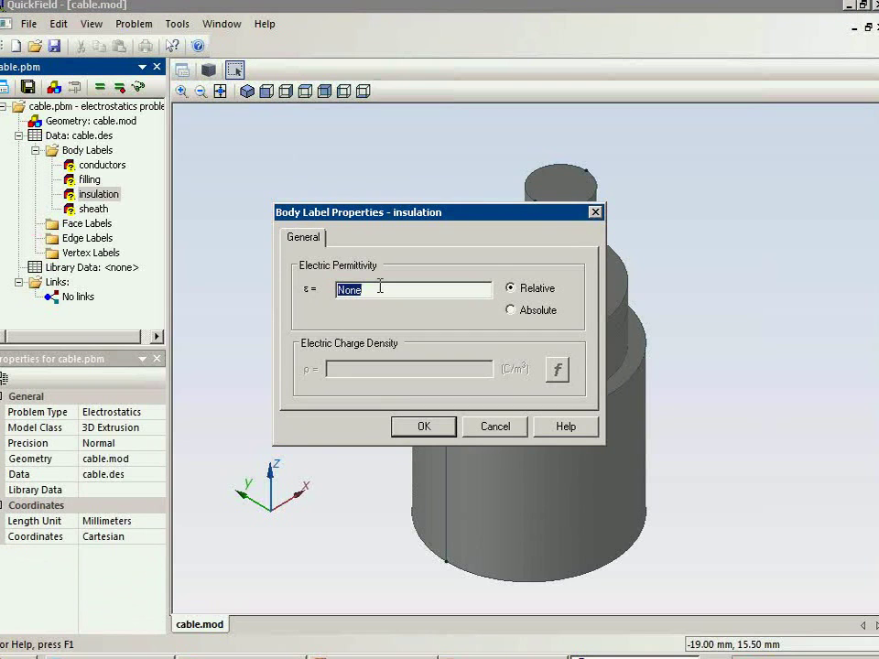
type("2")
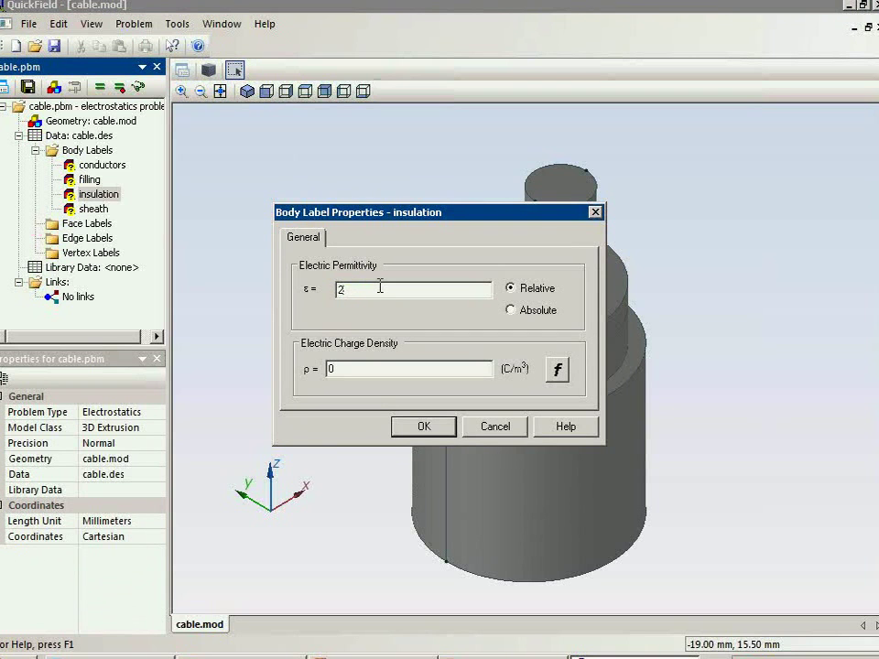
left_click(422, 427)
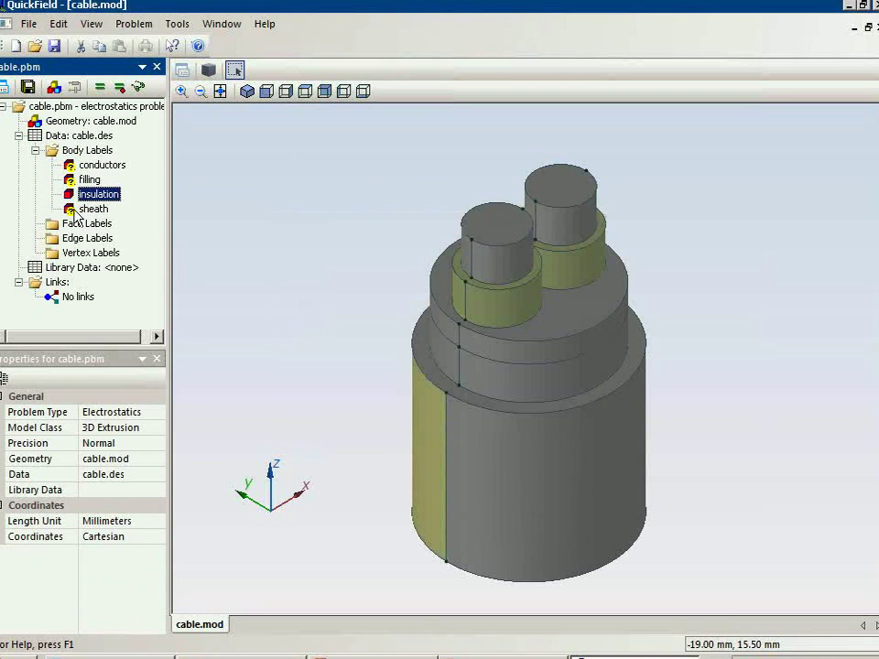
Set the relative electric permittivity of the sheath body label to 2.2.
left_click(91, 209)
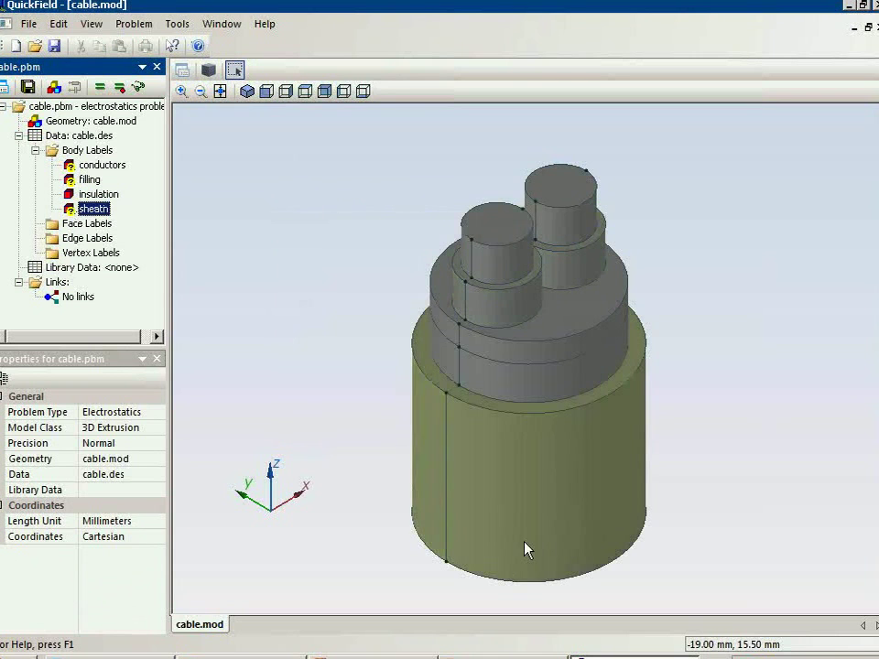
double_click(70, 212)
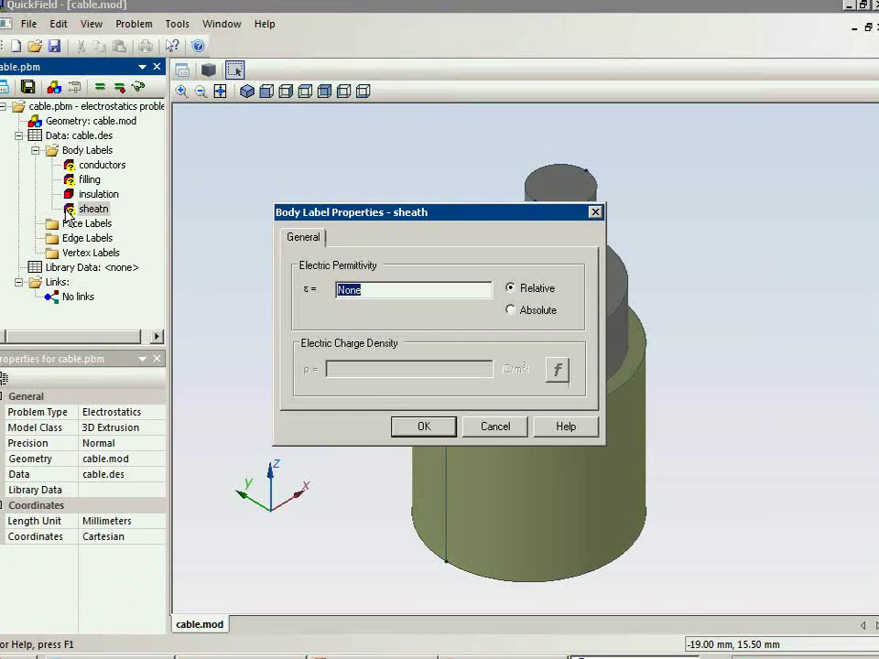
left_click_drag(343, 216, 286, 81)
left_click(315, 154)
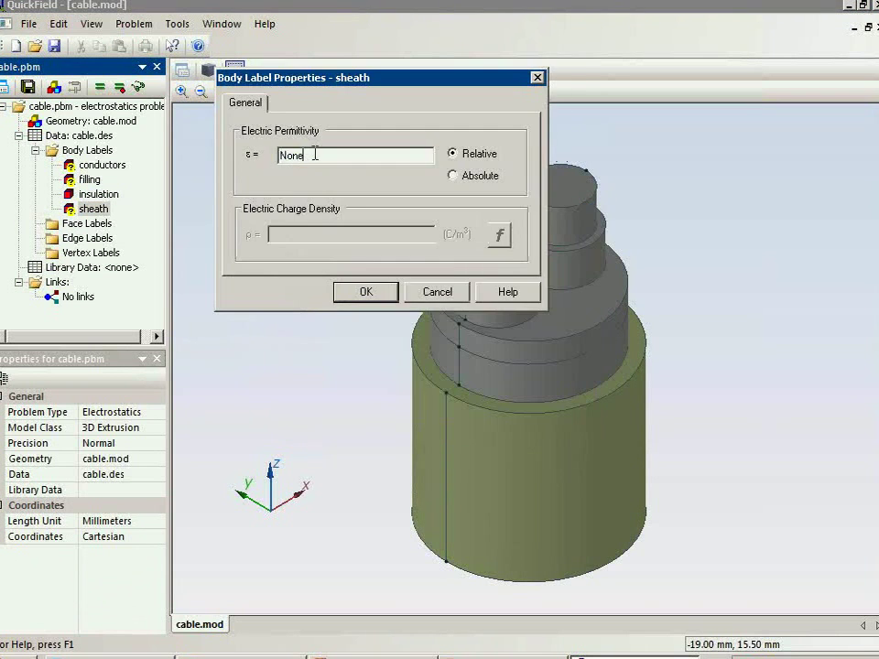
double_click(284, 156)
type("2.2")
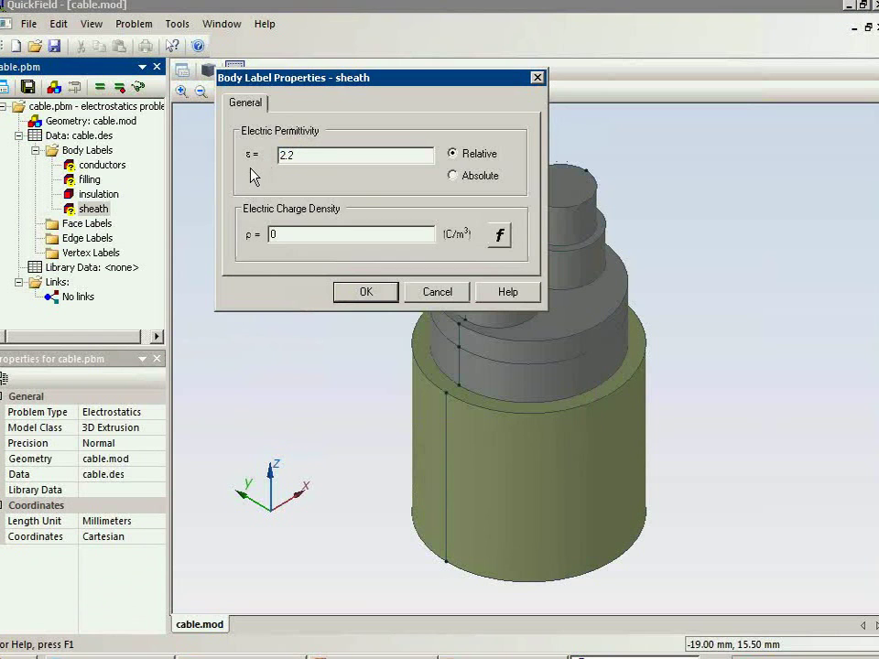
key("Return")
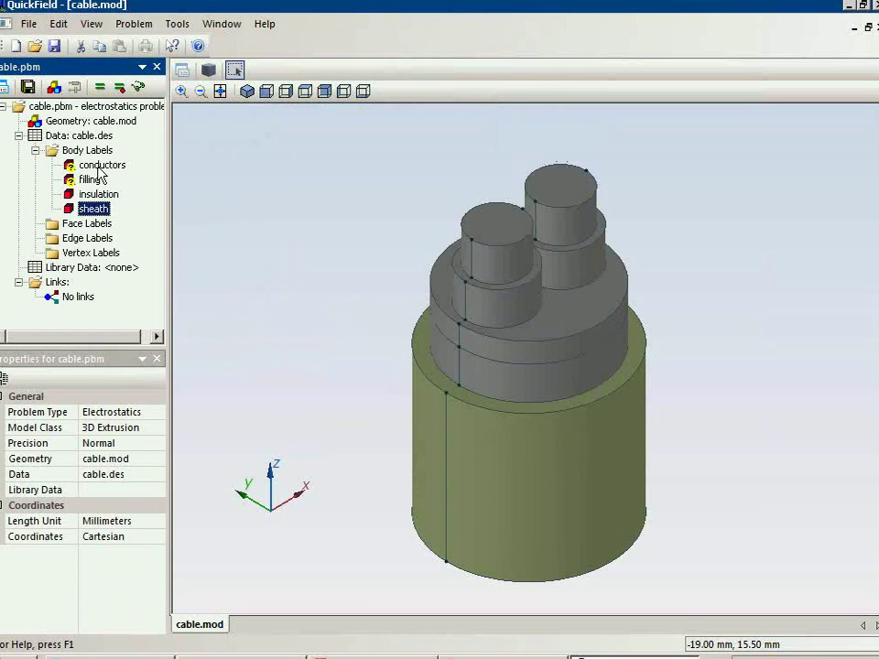
Set the relative electric permittivity of the filling body label to 1.4.
left_click(80, 180)
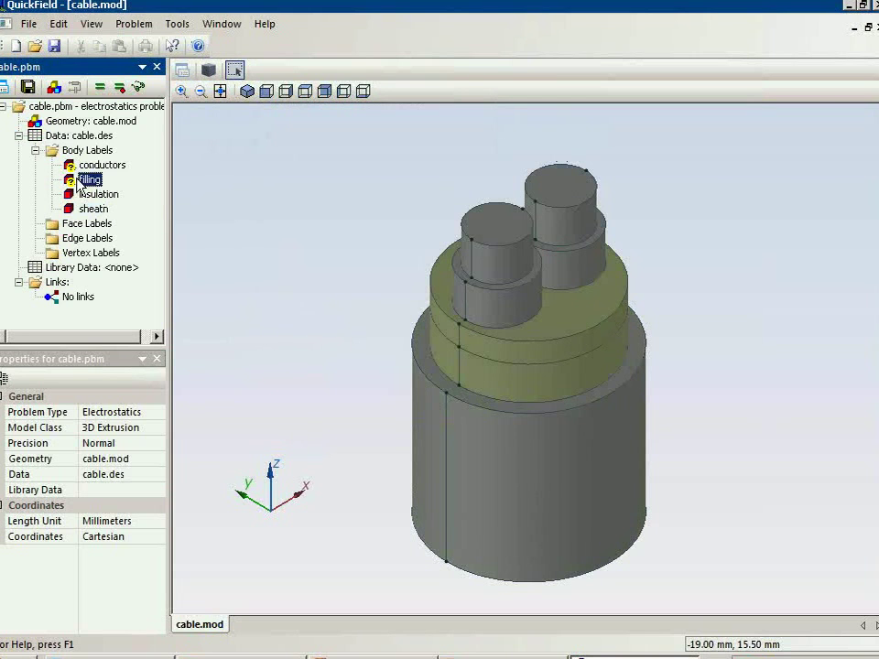
double_click(80, 180)
type("1.4")
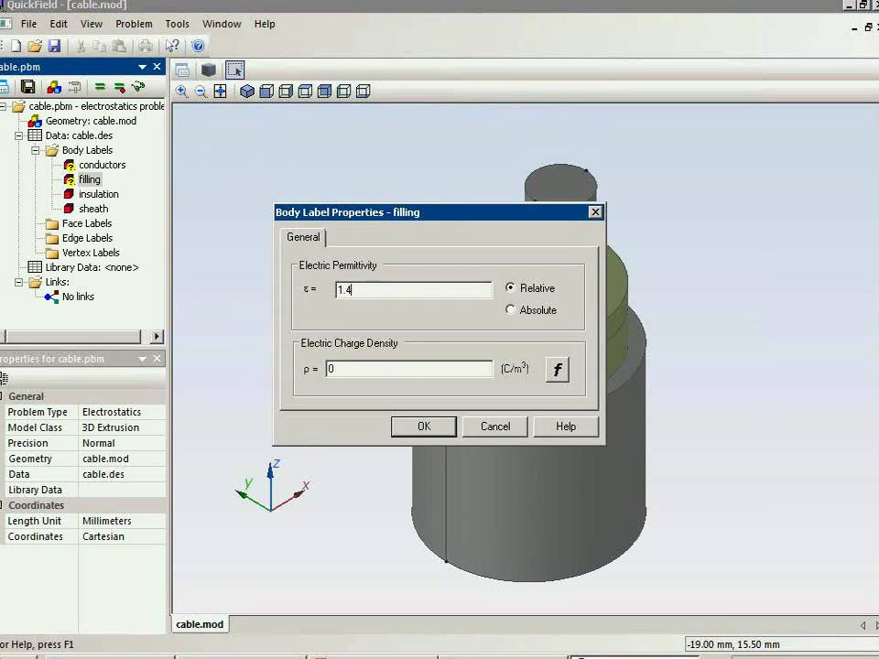
key("Return")
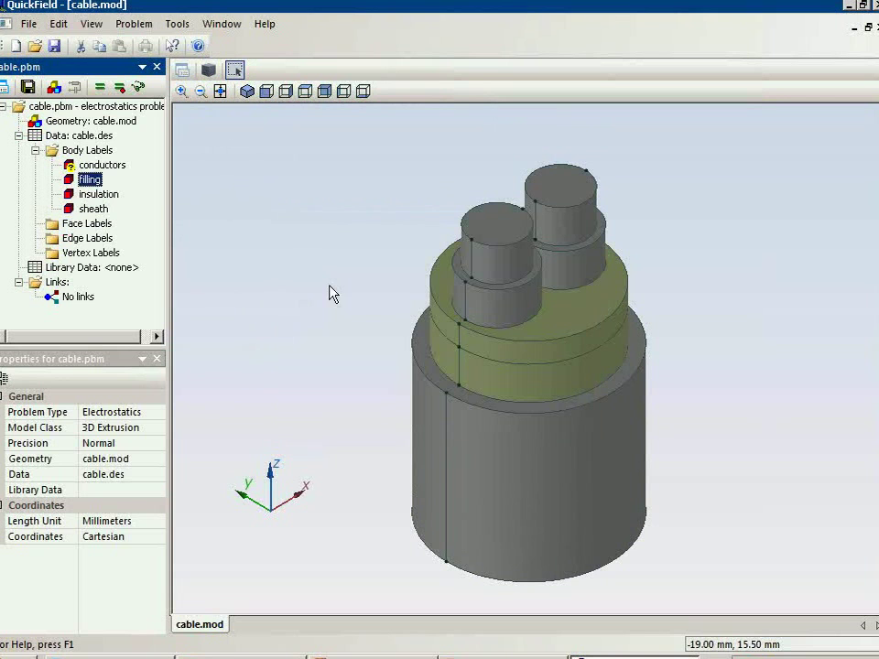
Define the conductors body label with its permittivity left as None, excluding the conductors from the calculation.
left_click(75, 167)
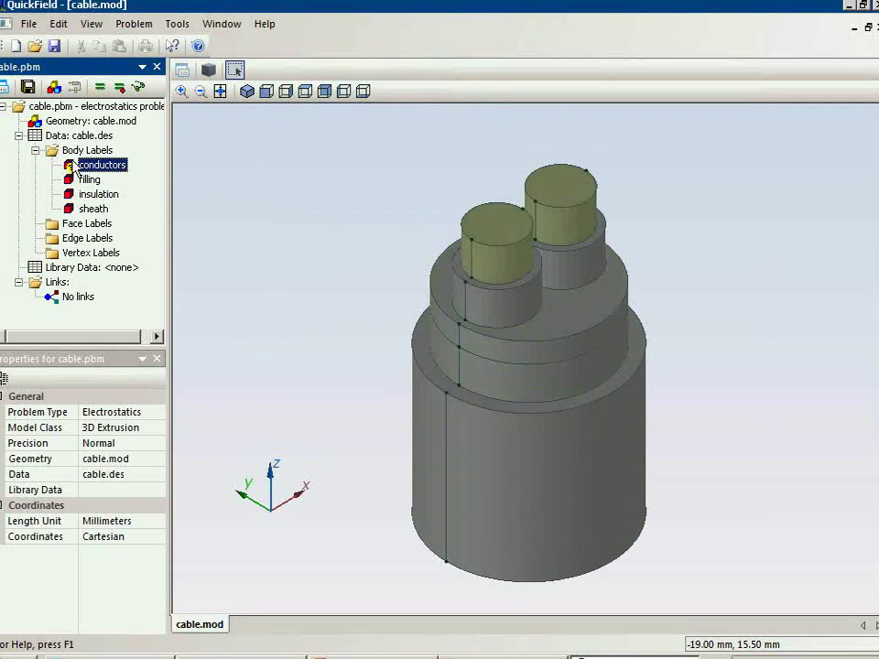
double_click(75, 168)
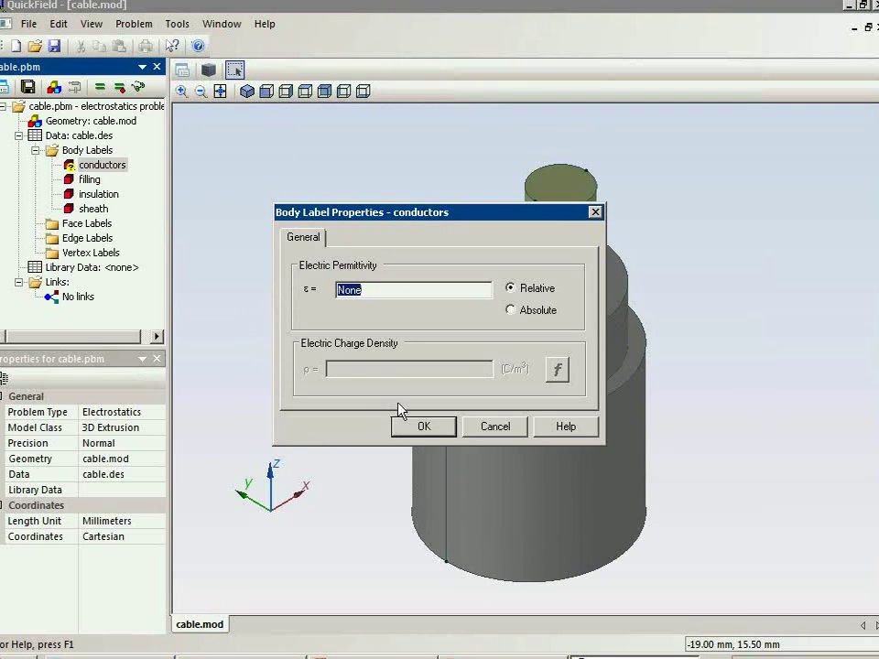
left_click(423, 427)
Hide all bodies, bring up only the two conductors through their body label, and view them from the front.
right_click(273, 253)
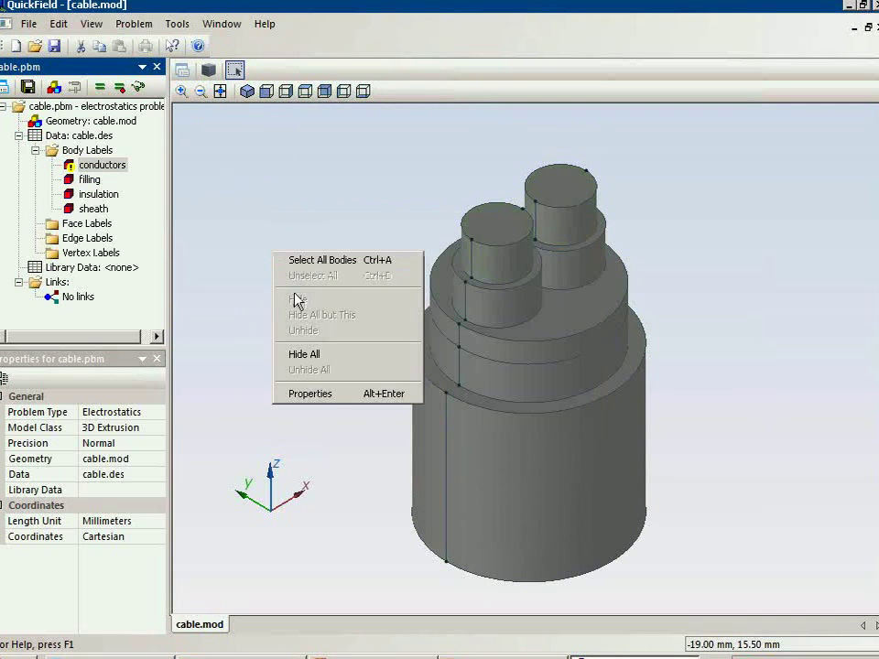
left_click(346, 360)
left_click(87, 150)
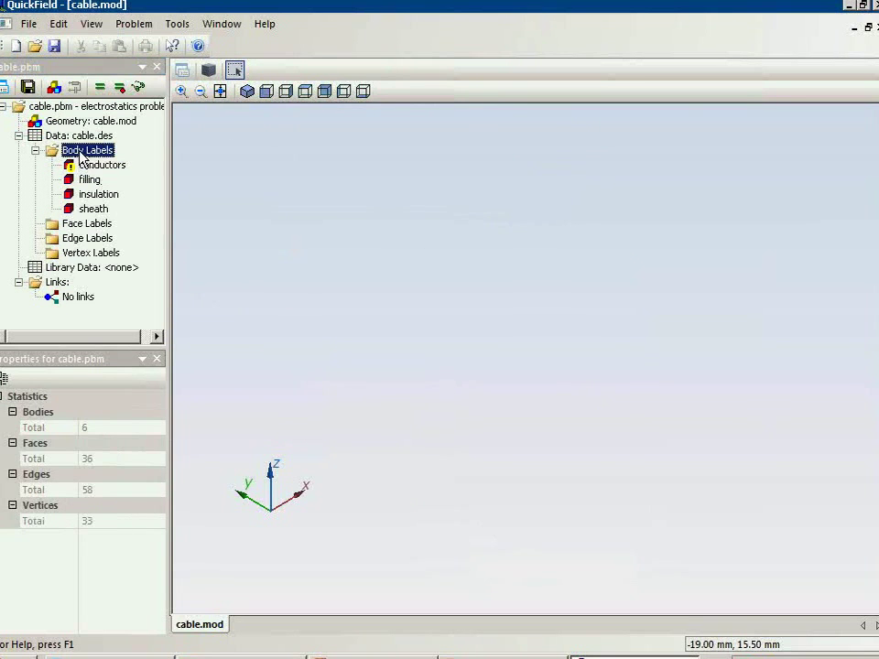
left_click(101, 165)
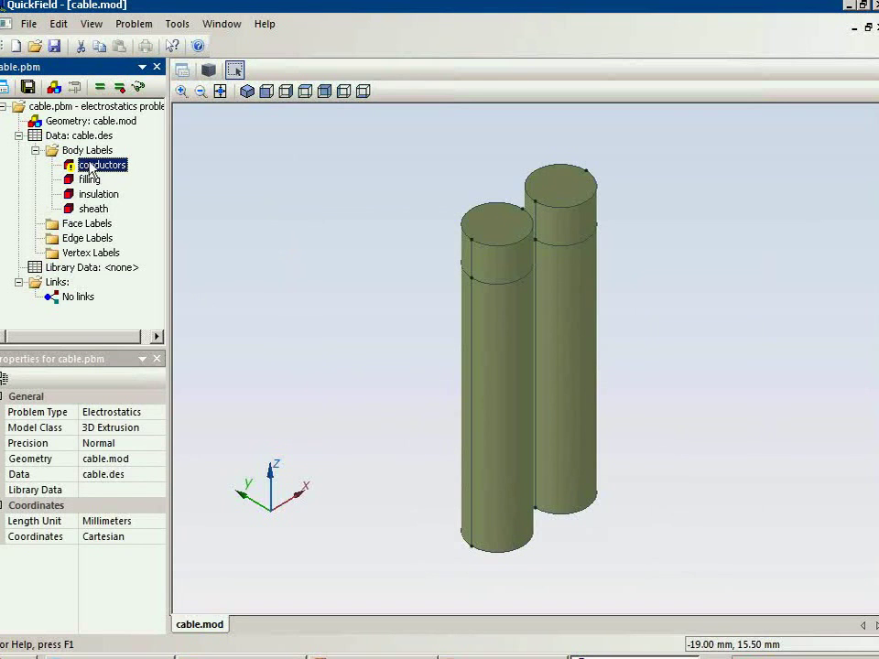
left_click(267, 92)
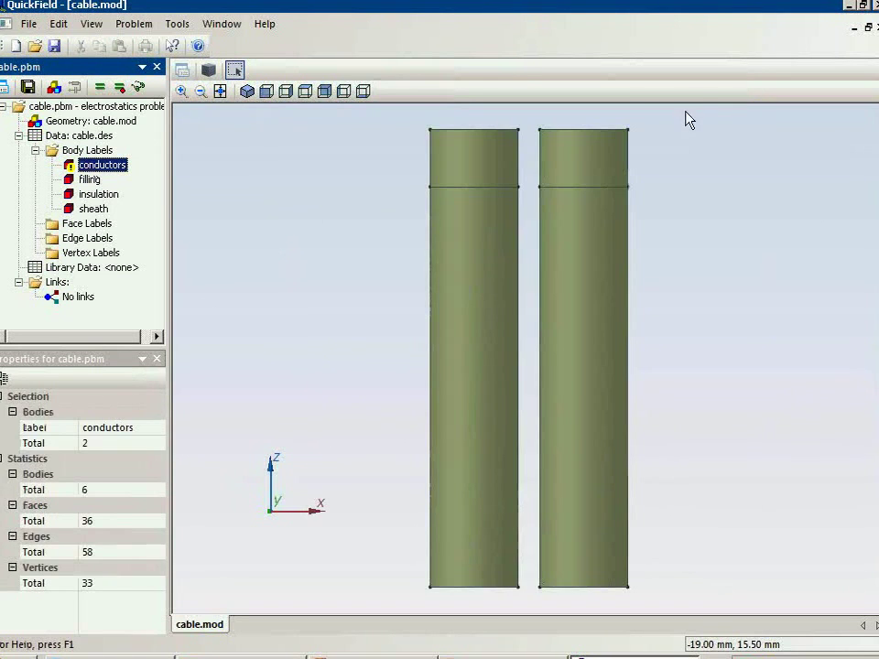
Select the whole conductor on the positive x side and assign the face label "U-" to its faces.
left_click_drag(684, 123, 526, 608)
left_click(132, 477)
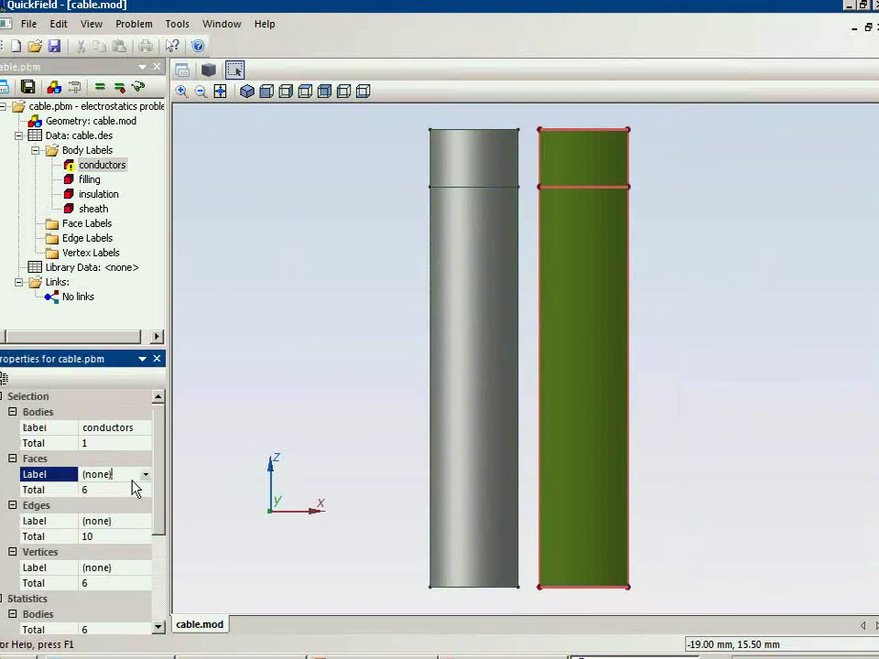
left_click(58, 473)
type("U-")
Select the whole conductor on the negative x side and assign the face label "U+" to its faces.
left_click_drag(528, 120, 406, 591)
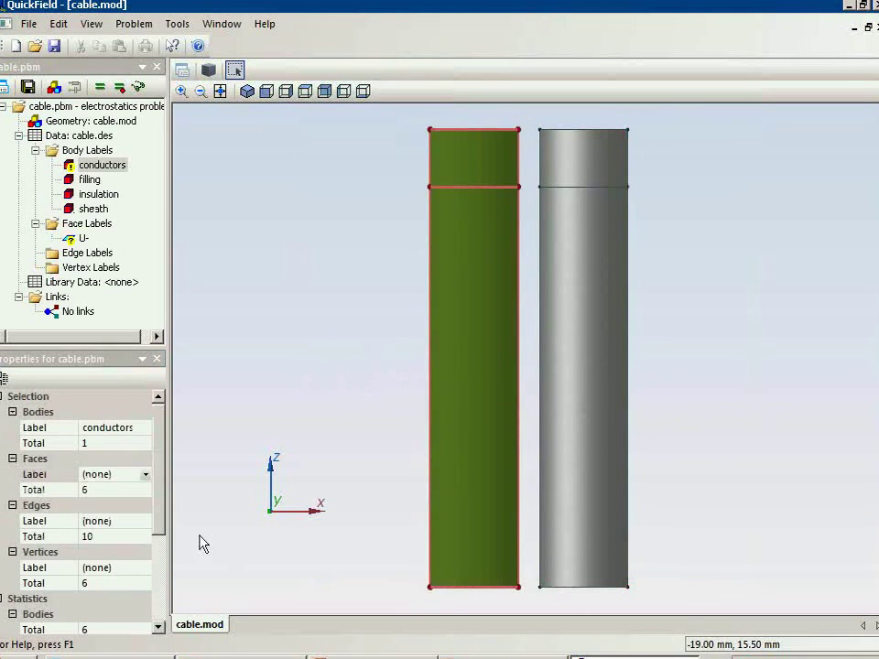
left_click(119, 474)
type("U")
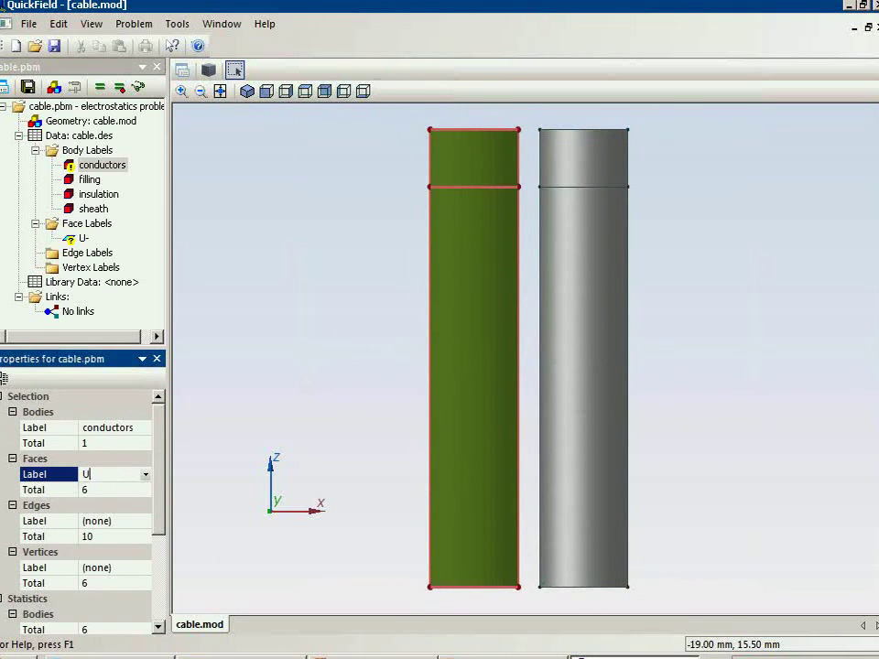
type("-")
key("Return")
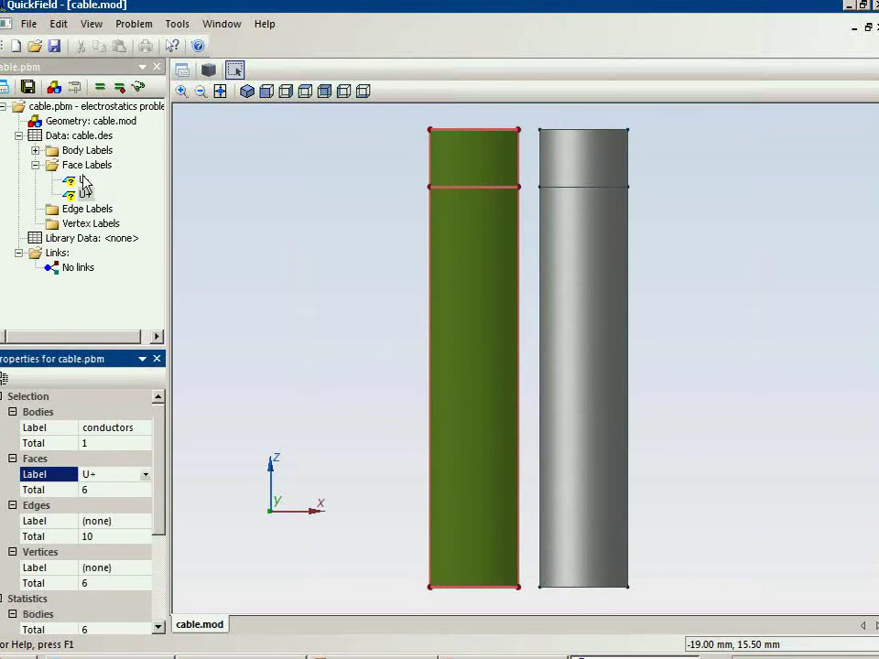
Apply a voltage boundary condition of 500 V to the face label U+.
left_click(80, 194)
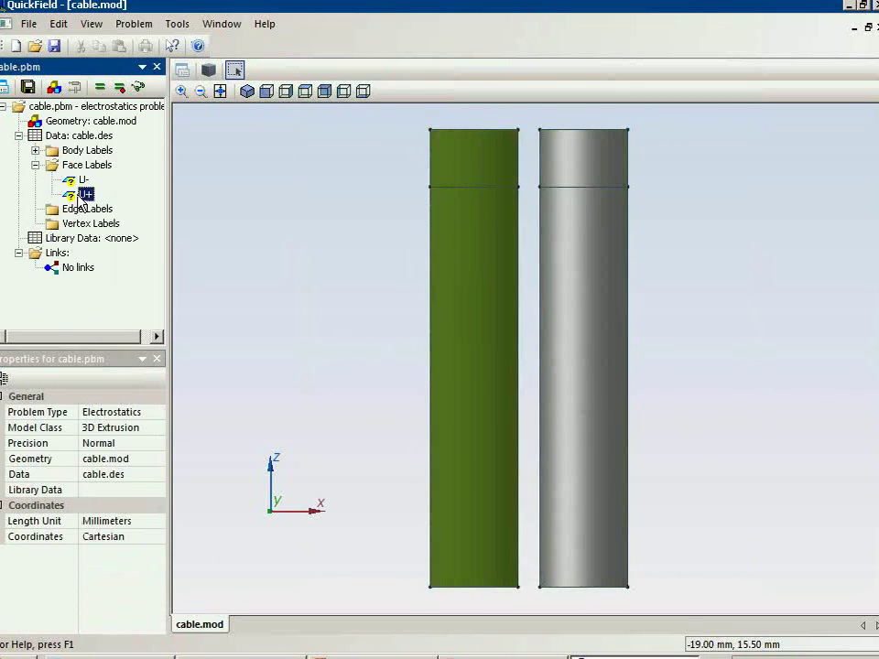
double_click(81, 195)
type("500")
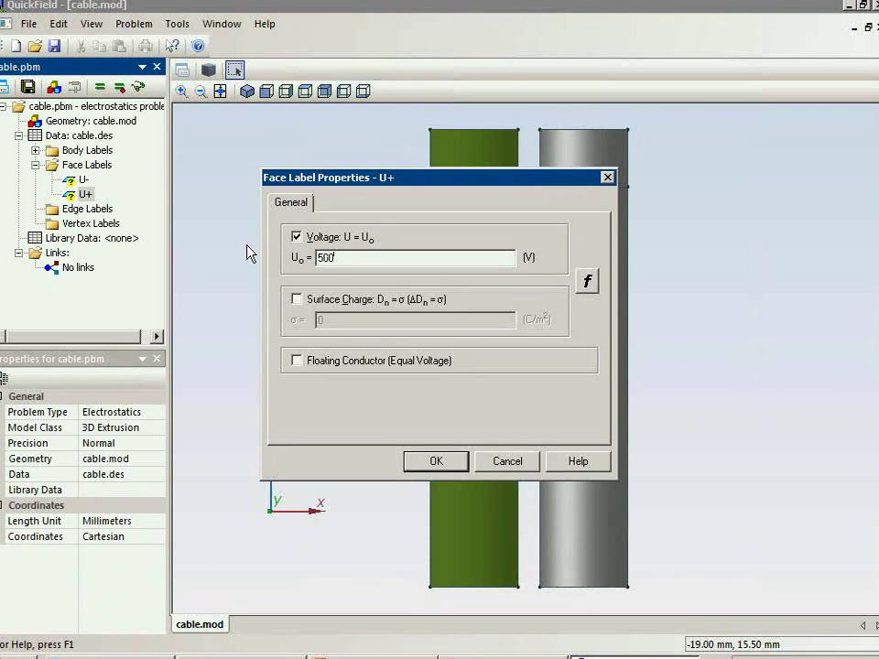
key("Return")
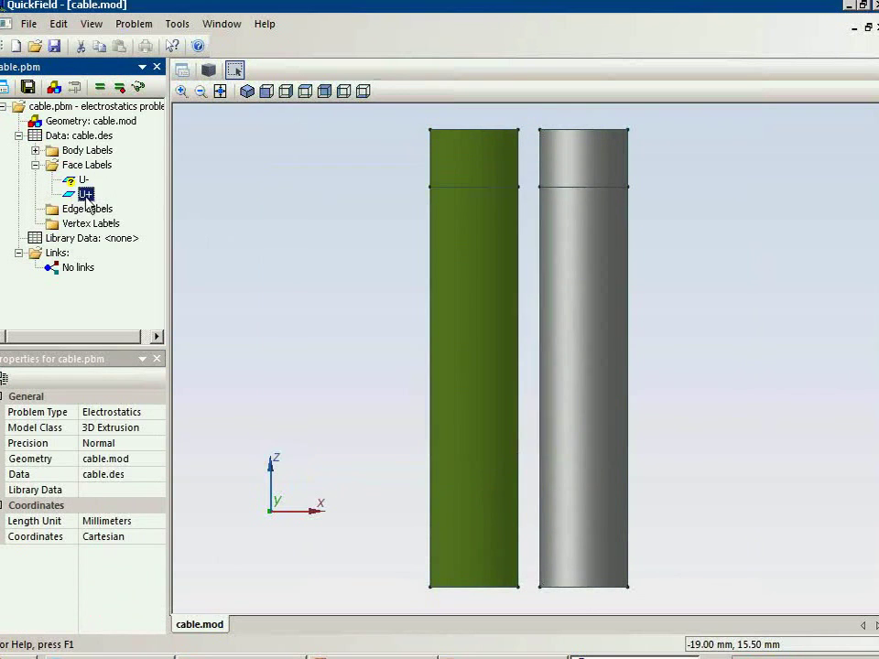
Apply a voltage boundary condition of -500 V to the face label U-.
double_click(81, 180)
left_click(296, 236)
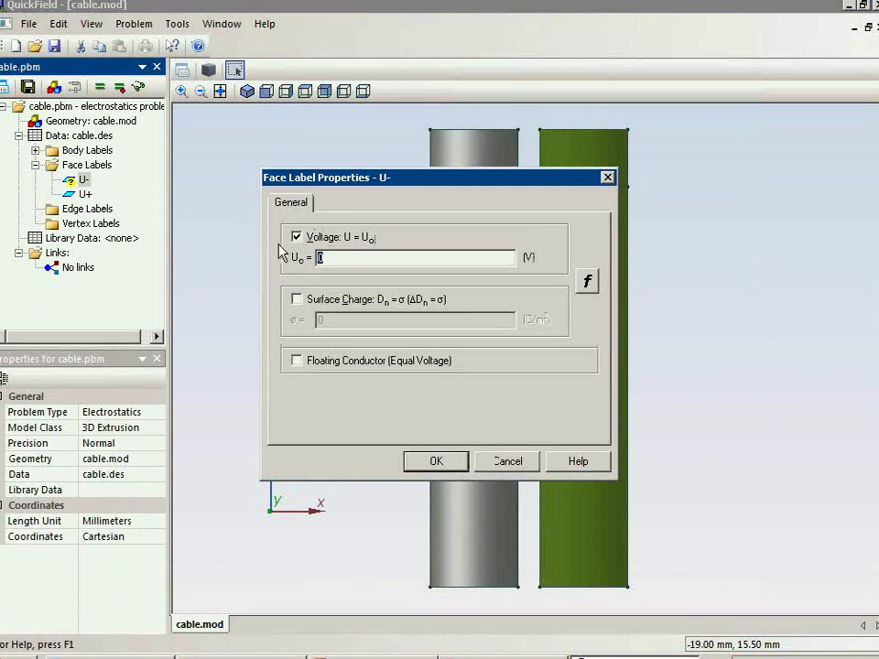
type("-500")
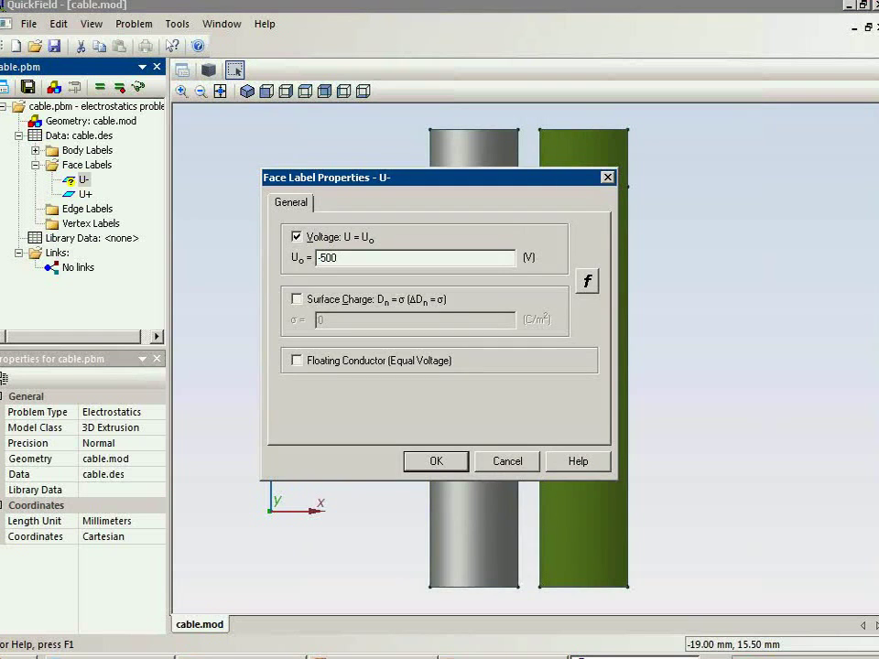
key("Return")
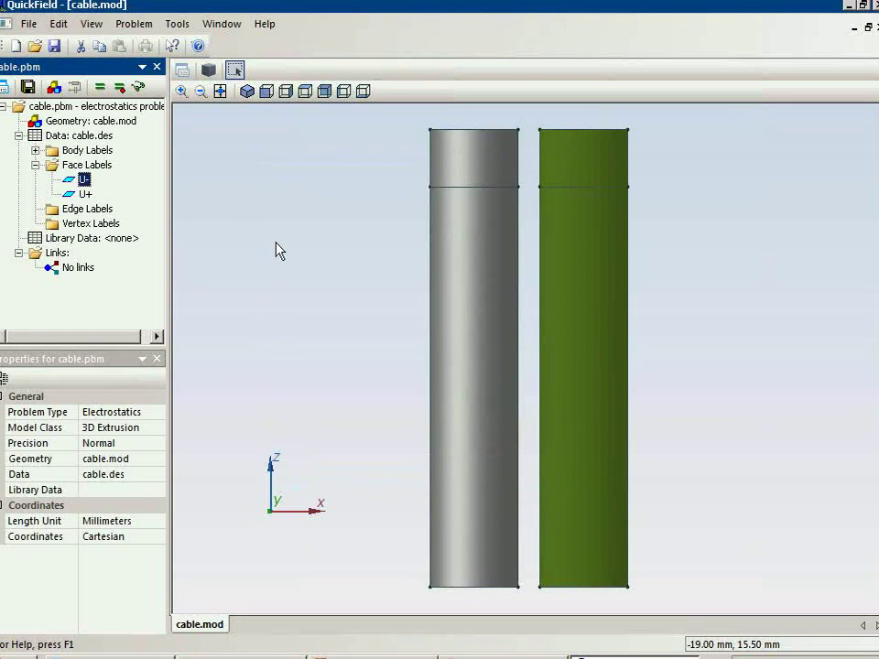
Highlight the sheath body through its body label and hide it in the model view.
left_click(35, 150)
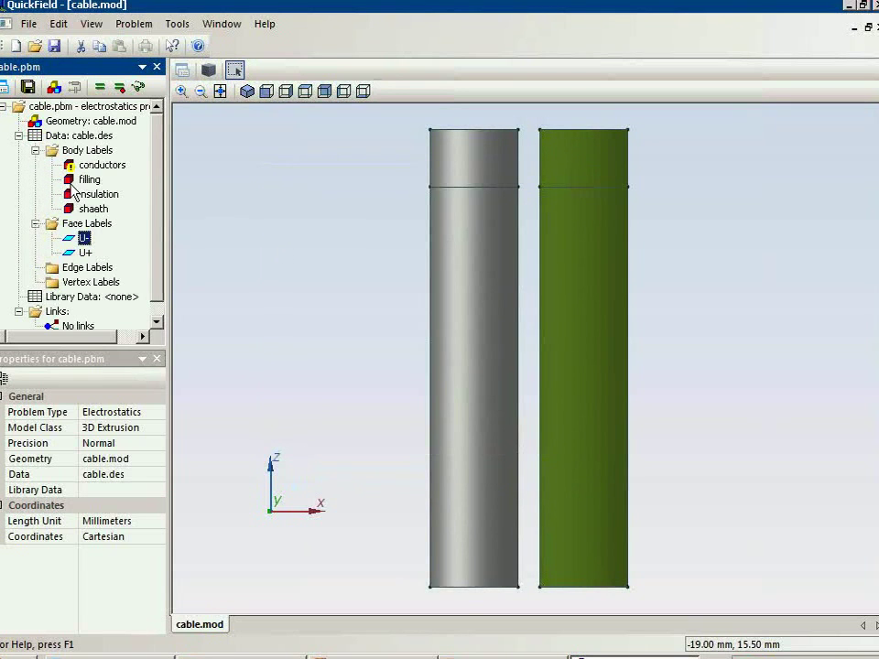
left_click(89, 179)
left_click(93, 209)
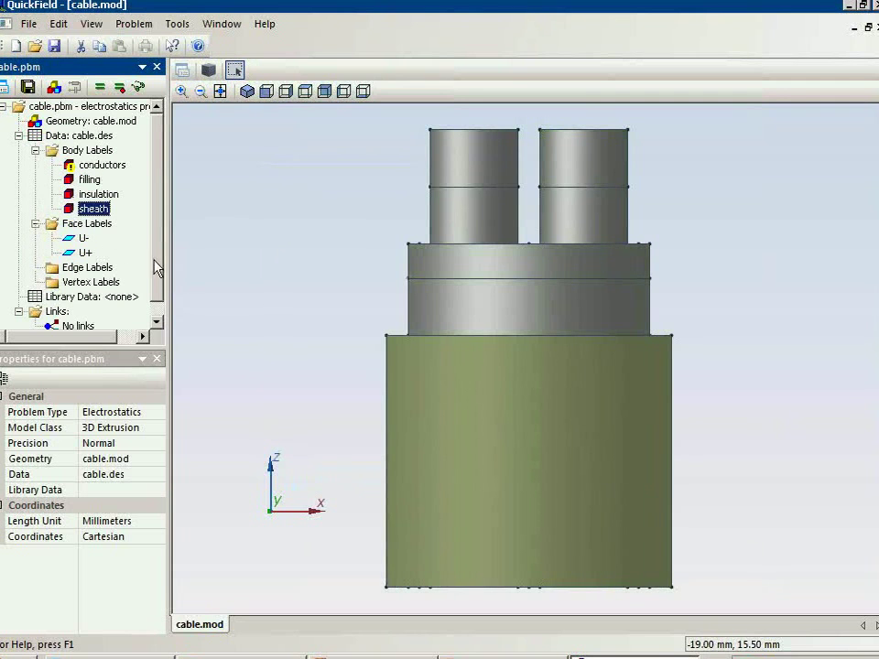
right_click(83, 213)
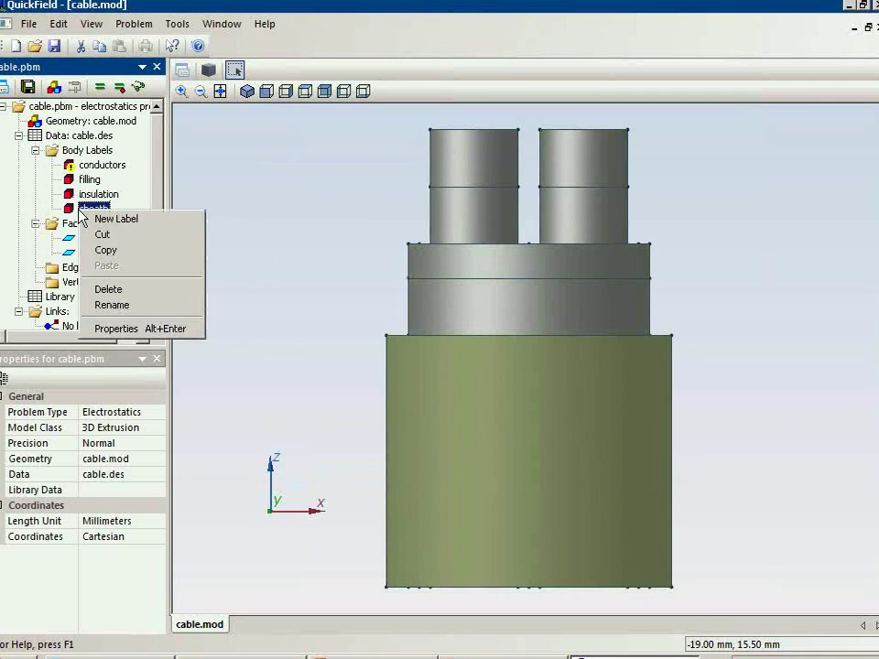
right_click(482, 378)
left_click(534, 428)
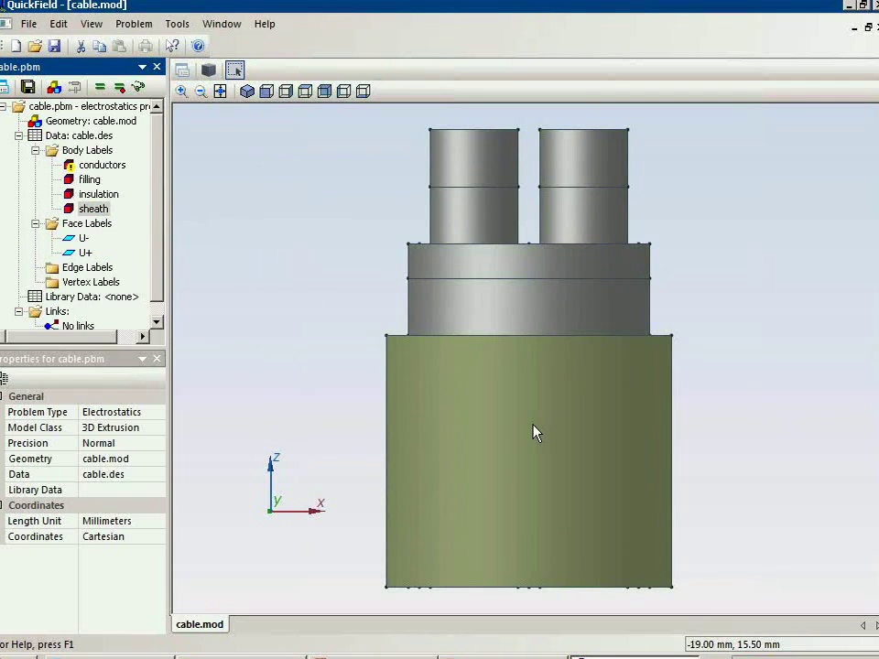
Select the outer cylindrical faces of the filling body below its exposed upper band and assign them the face label "grounded".
left_click(486, 352)
middle_click_drag(389, 353, 451, 424)
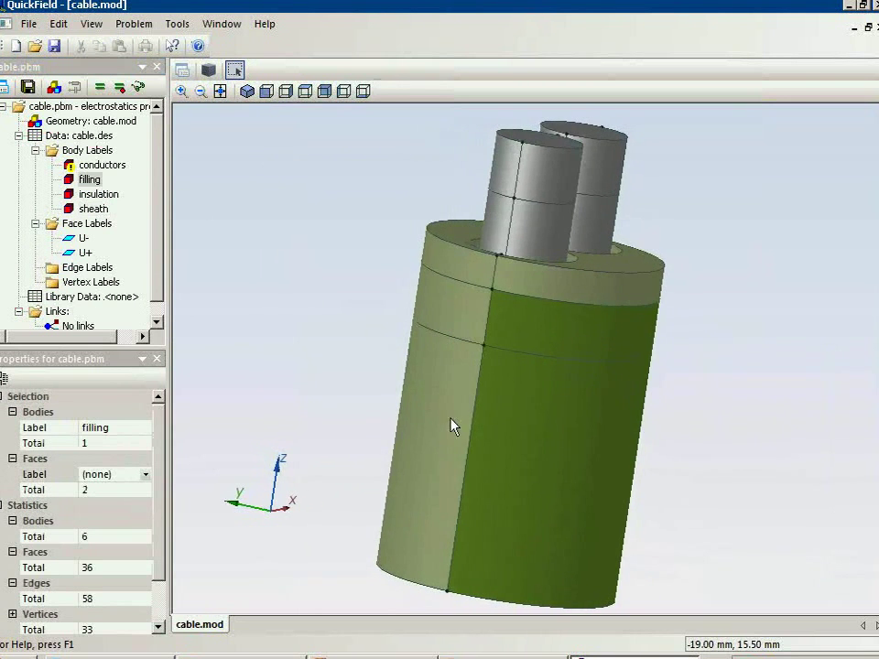
left_click(452, 310)
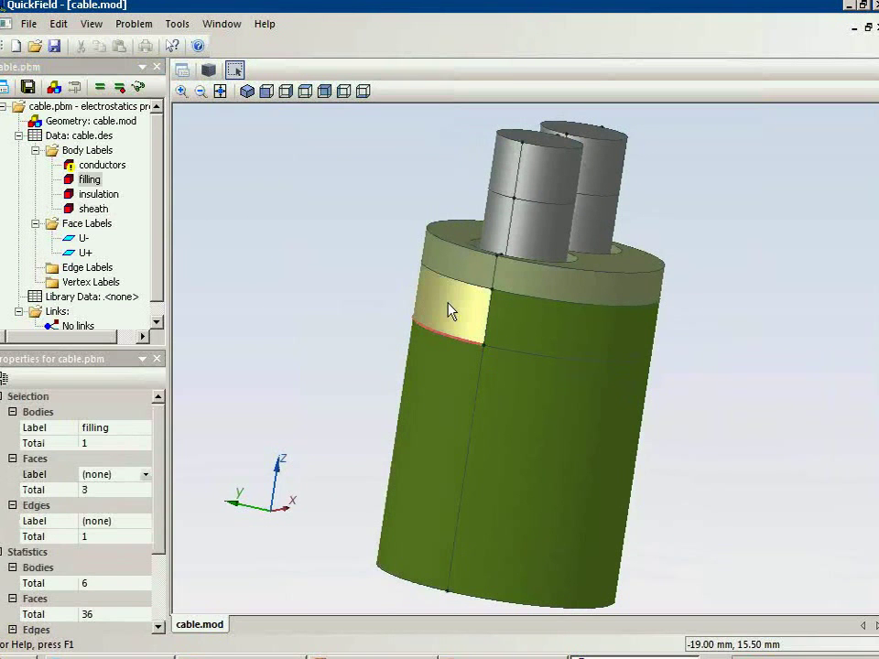
left_click(450, 310)
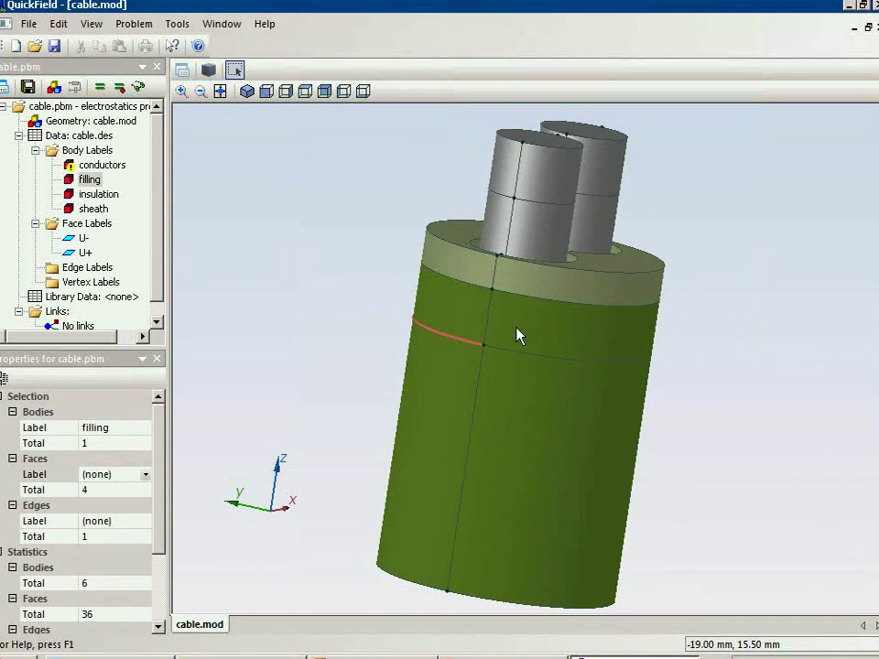
left_click(130, 474)
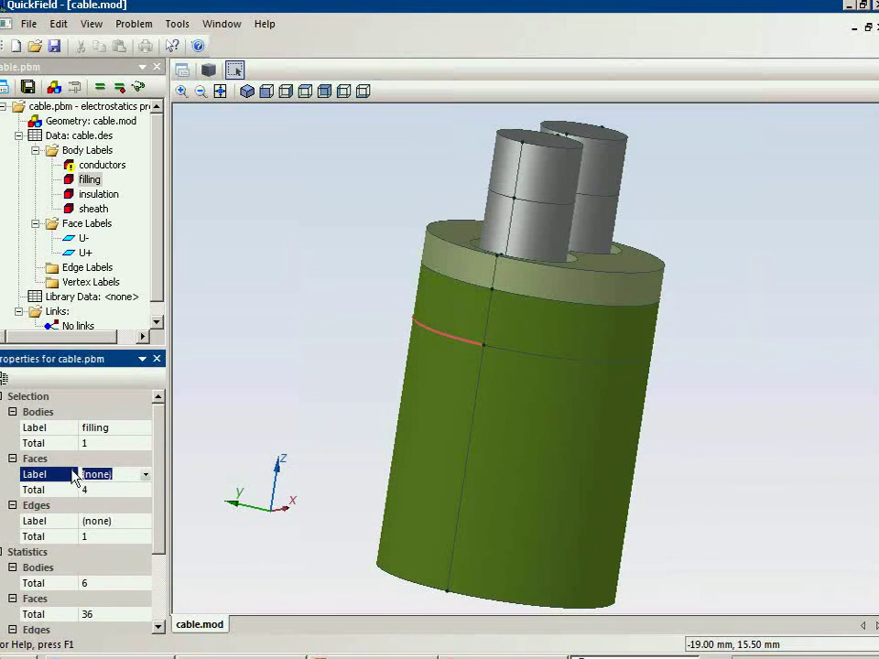
type("grounded")
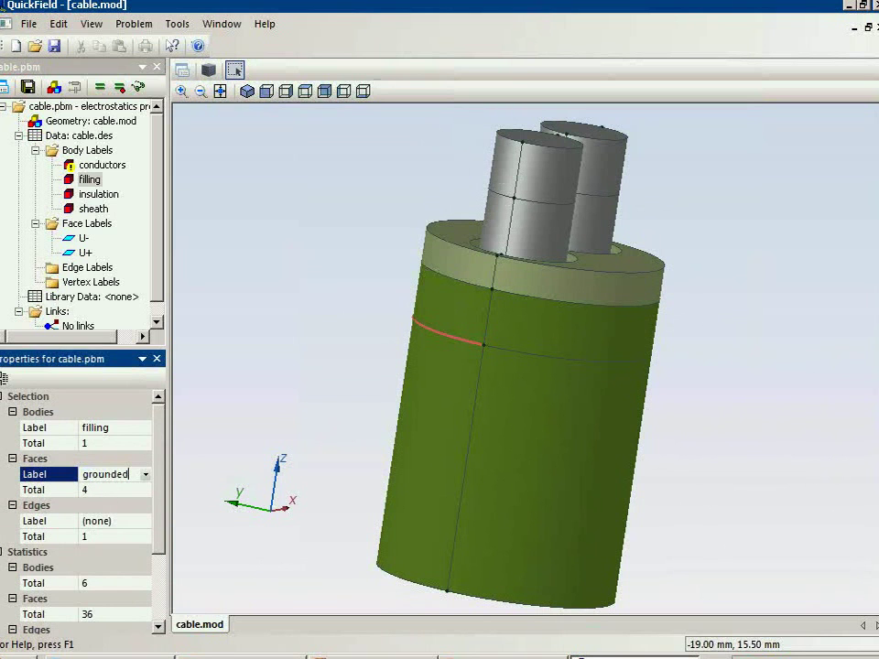
key("Return")
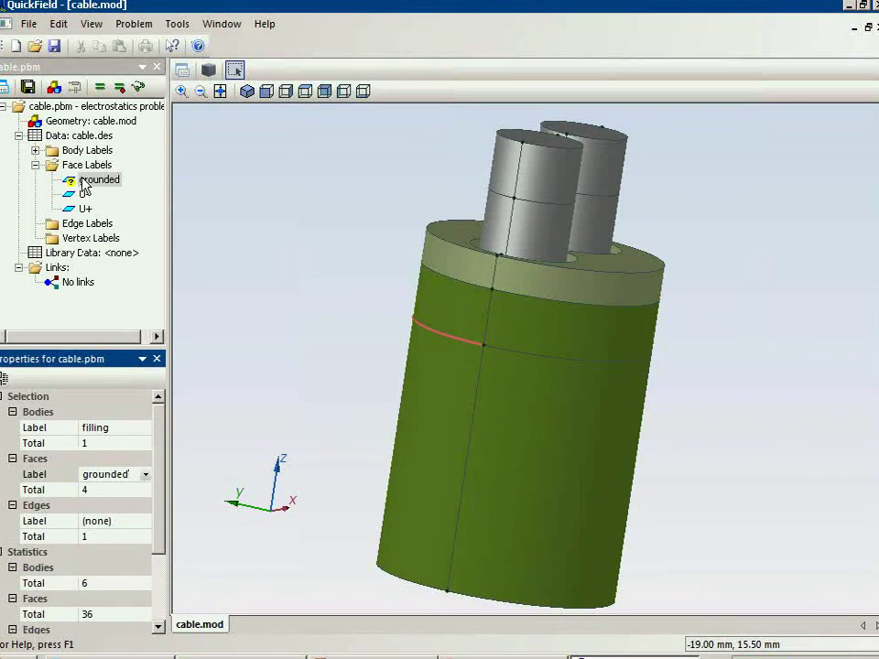
Apply a voltage boundary condition of 0 V to the face label grounded and bring the hidden sheath back into the model view.
double_click(69, 178)
left_click(312, 238)
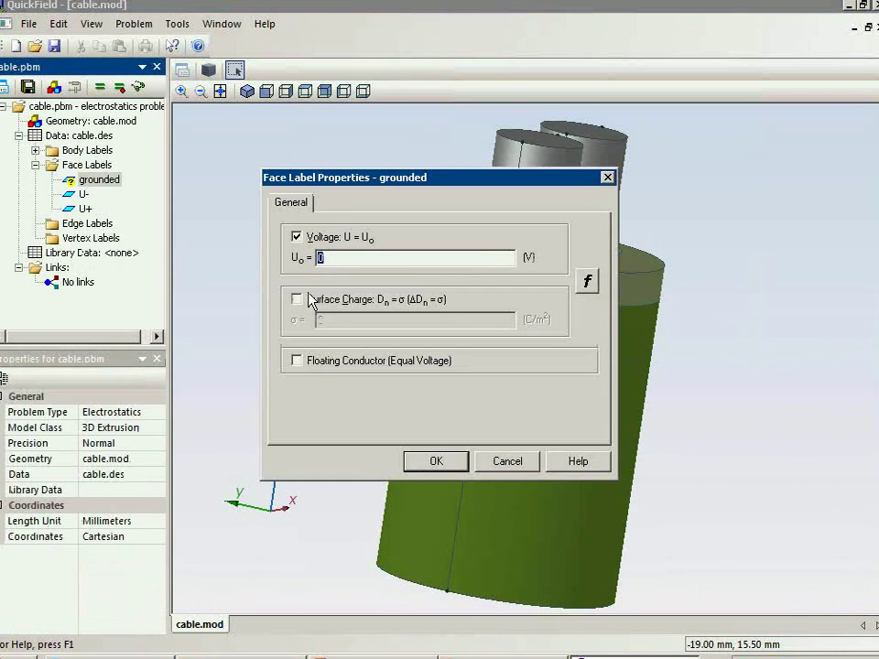
left_click(436, 461)
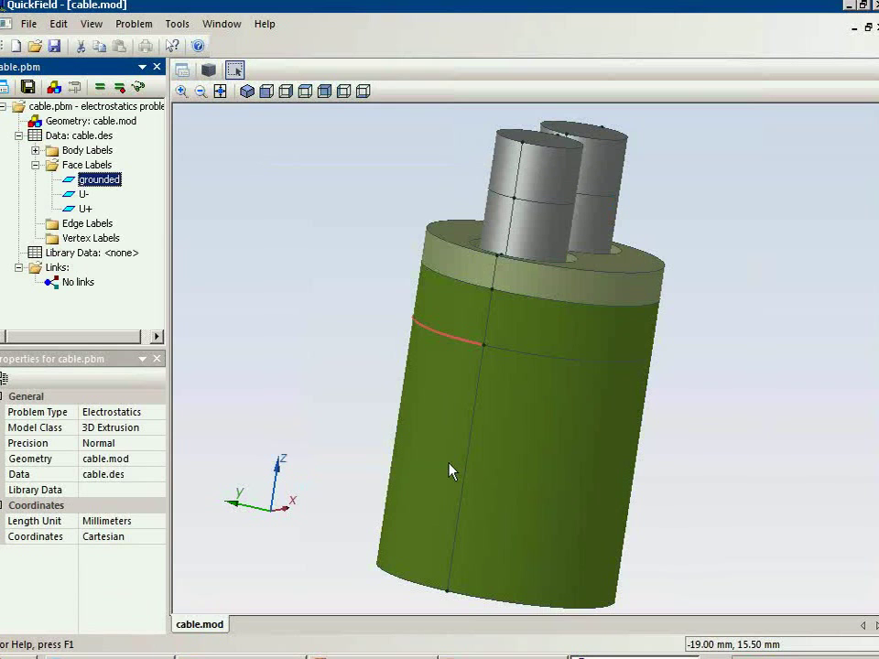
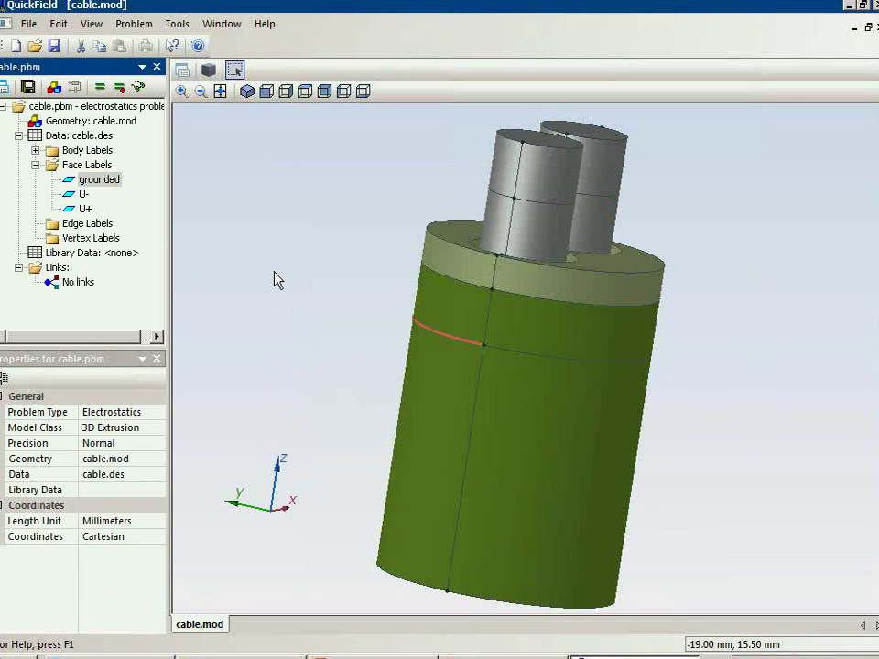
left_click(328, 390)
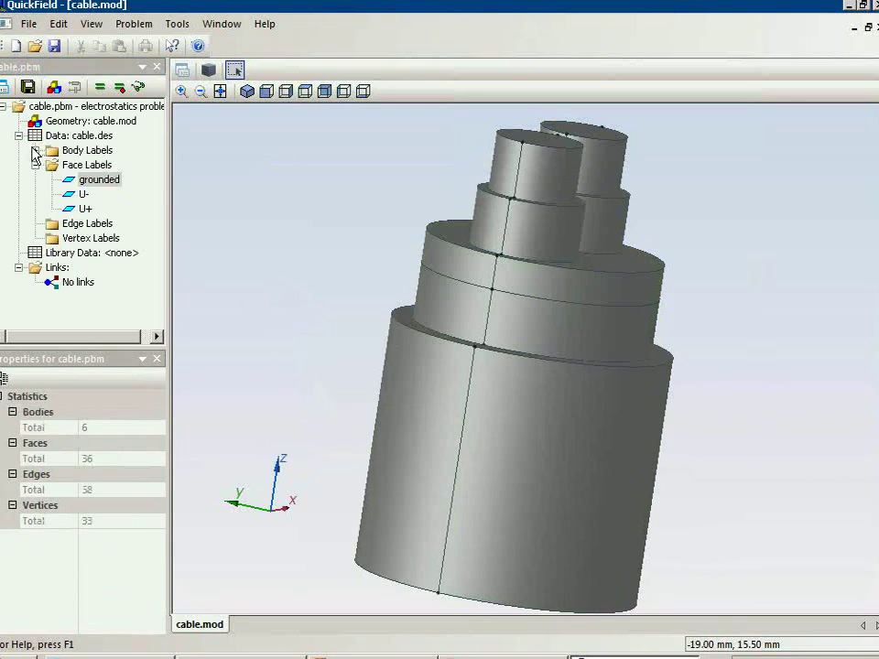
Check which geometry carries each label by highlighting conductors, filling, insulation, sheath, grounded, U- and U+ in turn.
left_click(80, 167)
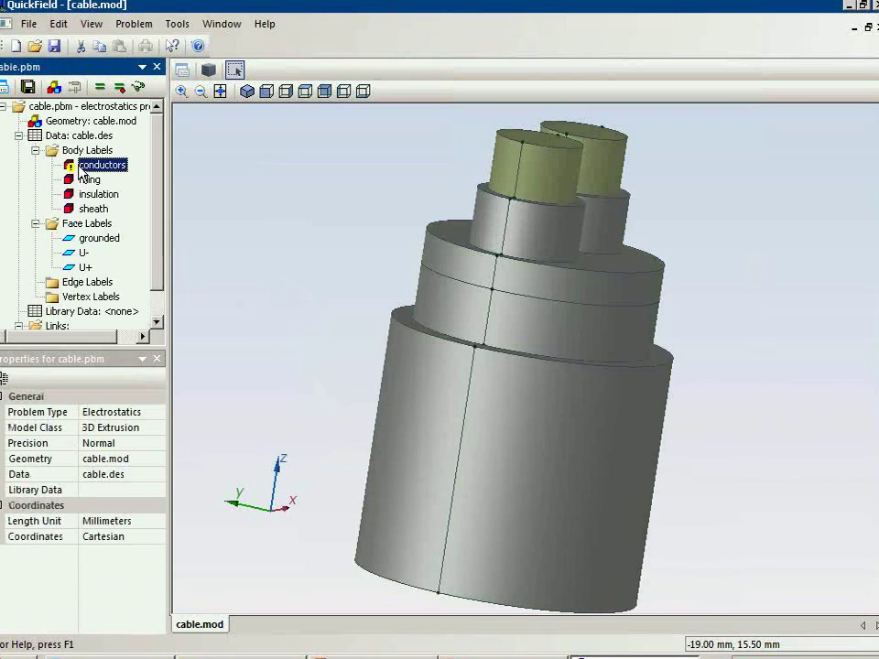
left_click(83, 180)
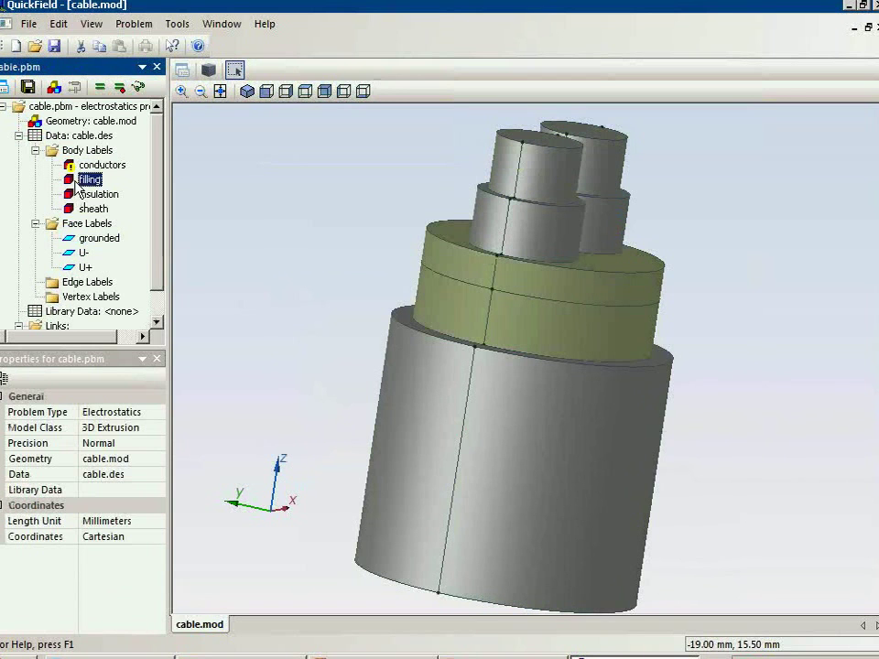
left_click(76, 195)
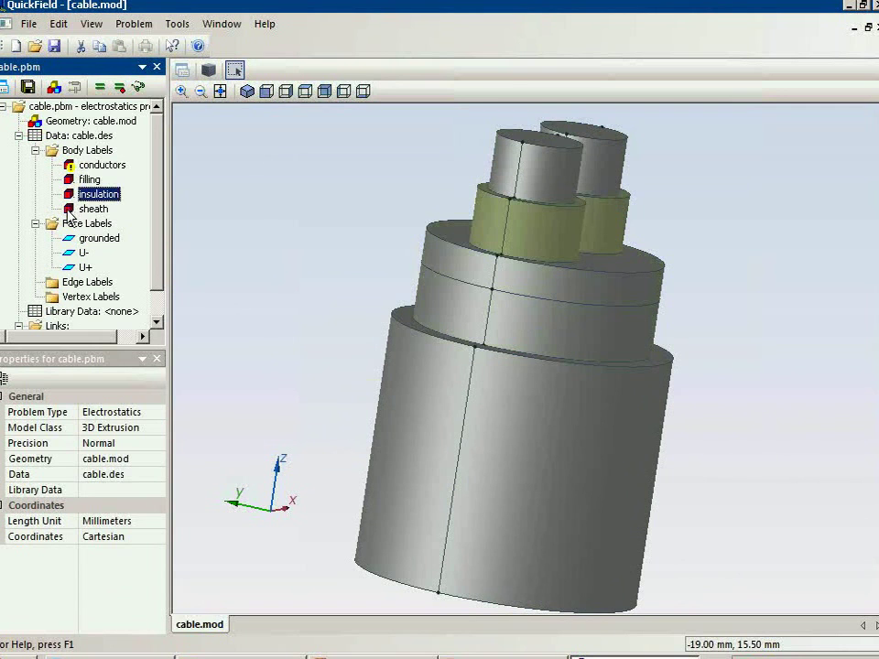
left_click(71, 210)
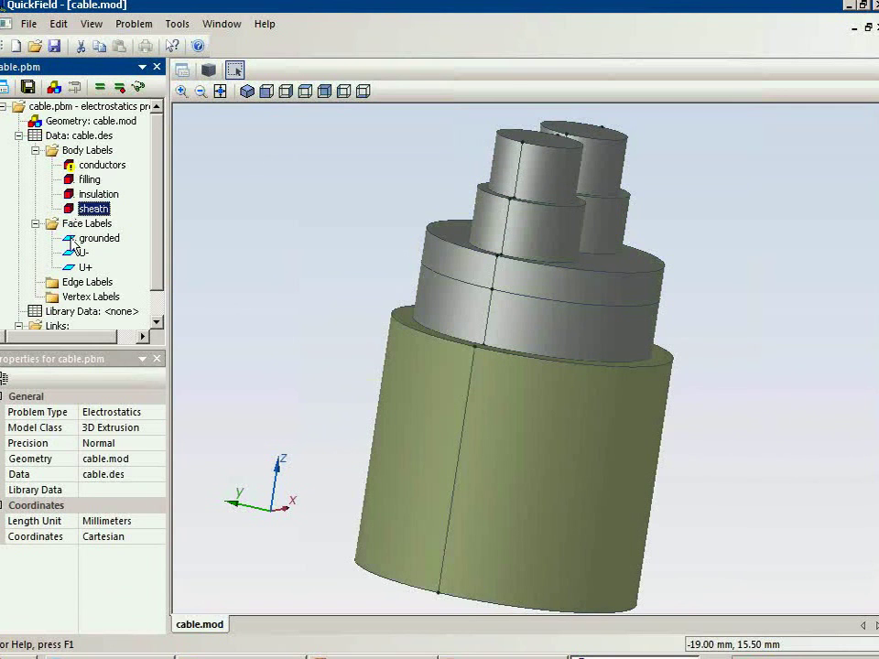
left_click(76, 240)
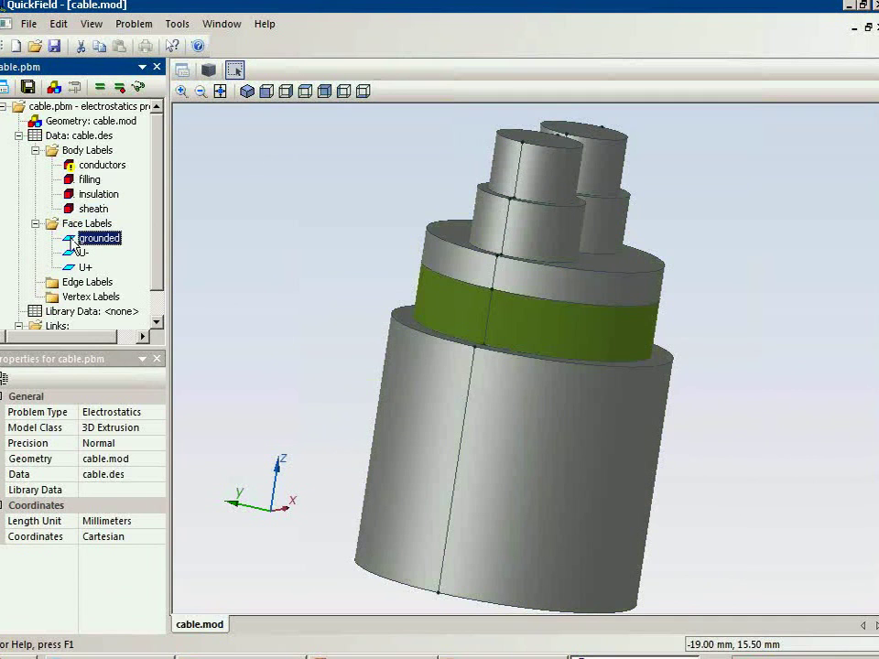
left_click(83, 252)
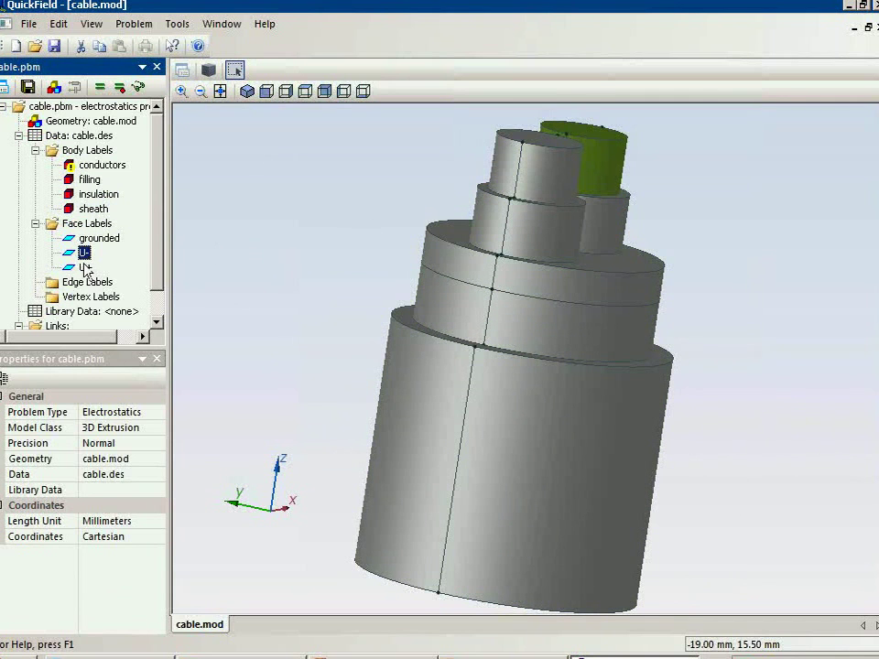
left_click(83, 267)
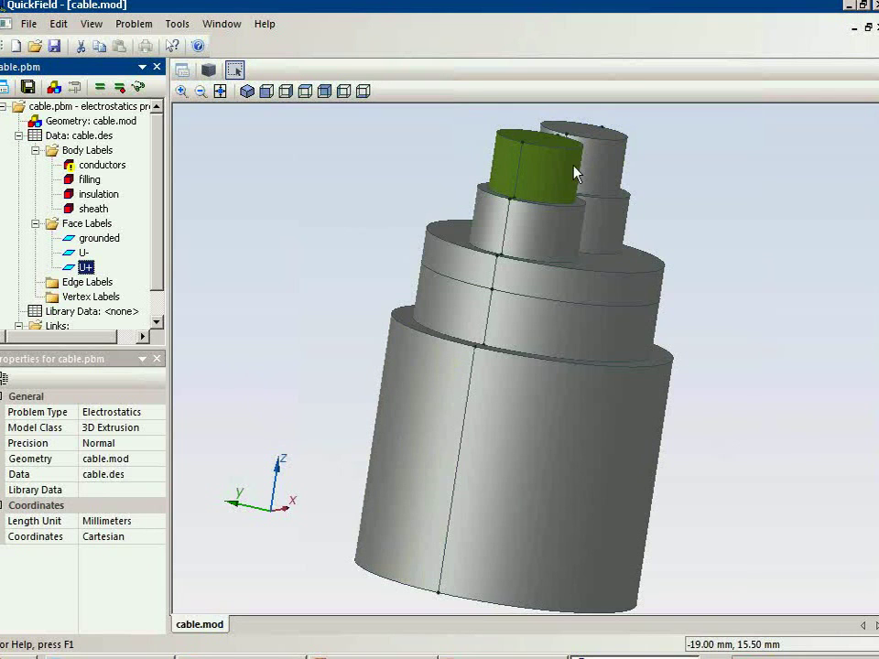
Draw an outer circle of 50 mm radius around the cable in the 2D view from two 180° arcs and mesh the new block.
left_click(208, 69)
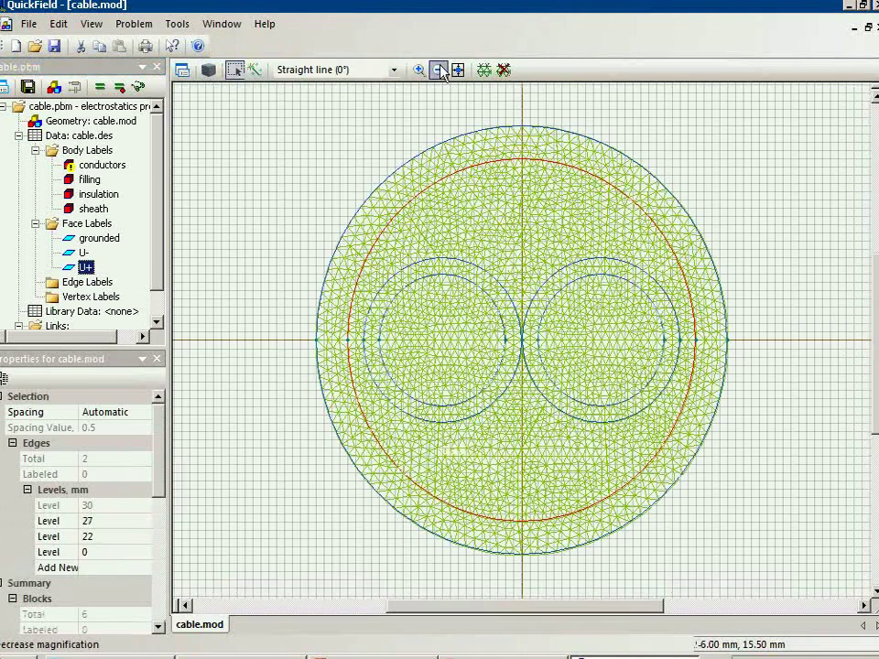
left_click(440, 71)
left_click(440, 70)
left_click(254, 72)
left_click(394, 69)
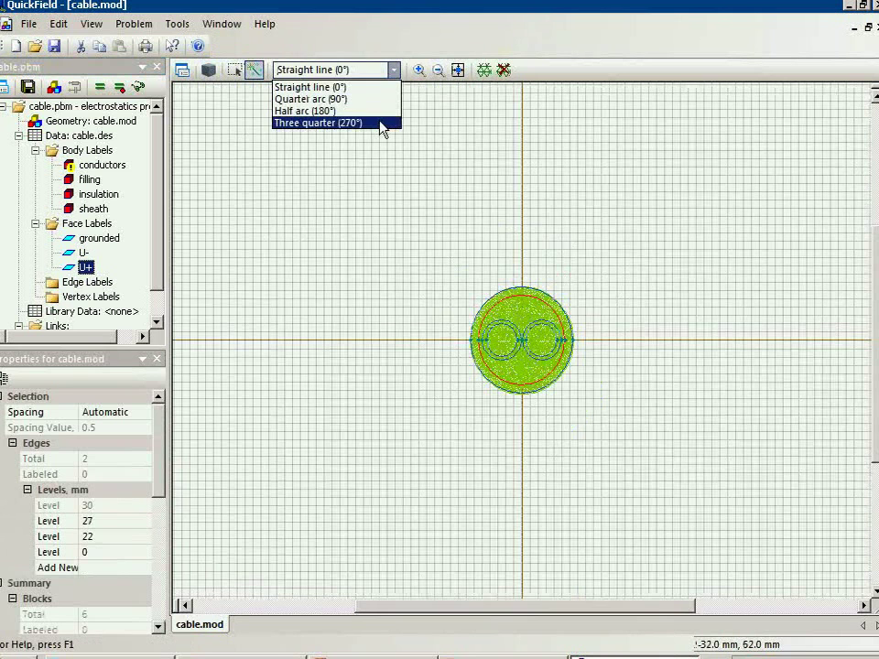
left_click(375, 111)
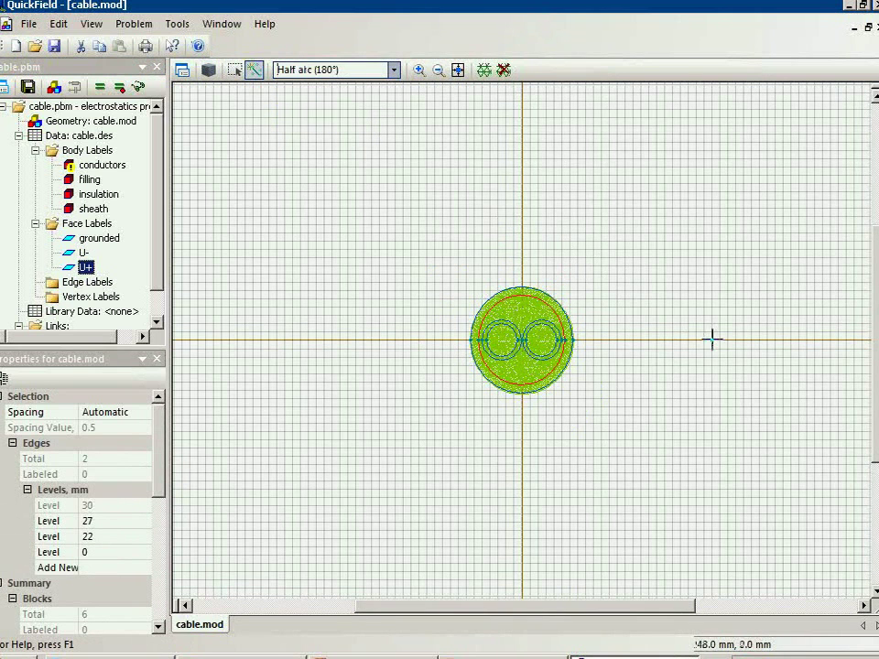
left_click_drag(720, 339, 326, 340)
mouse_move(326, 340)
left_mouse_down()
mouse_move(580, 347)
mouse_move(719, 340)
left_mouse_up()
key("ctrl+m")
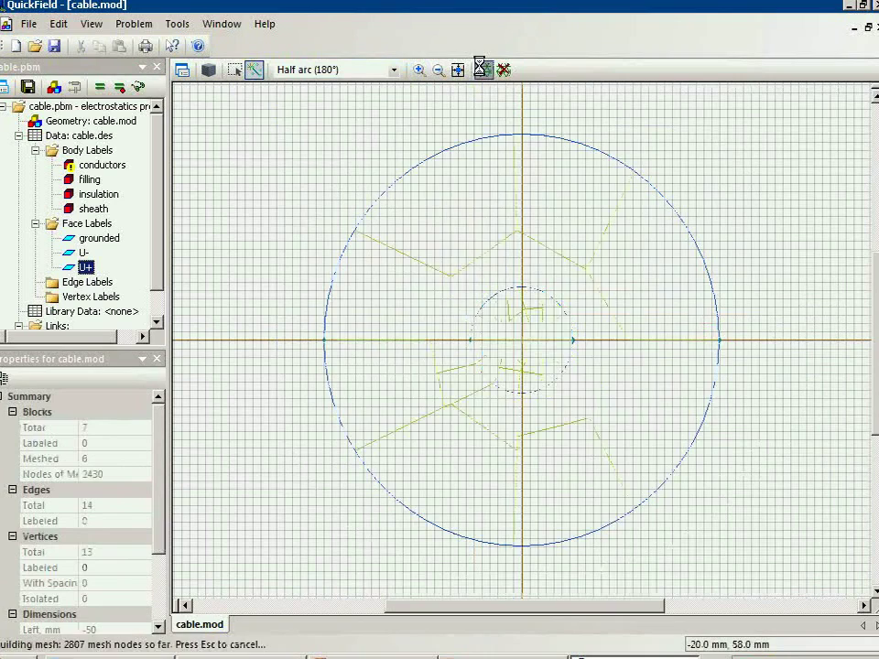
Select the ring-shaped block between the sheath and the outer circle and add a base extrusion level to it.
left_click(235, 69)
left_click(441, 263)
left_click(98, 489)
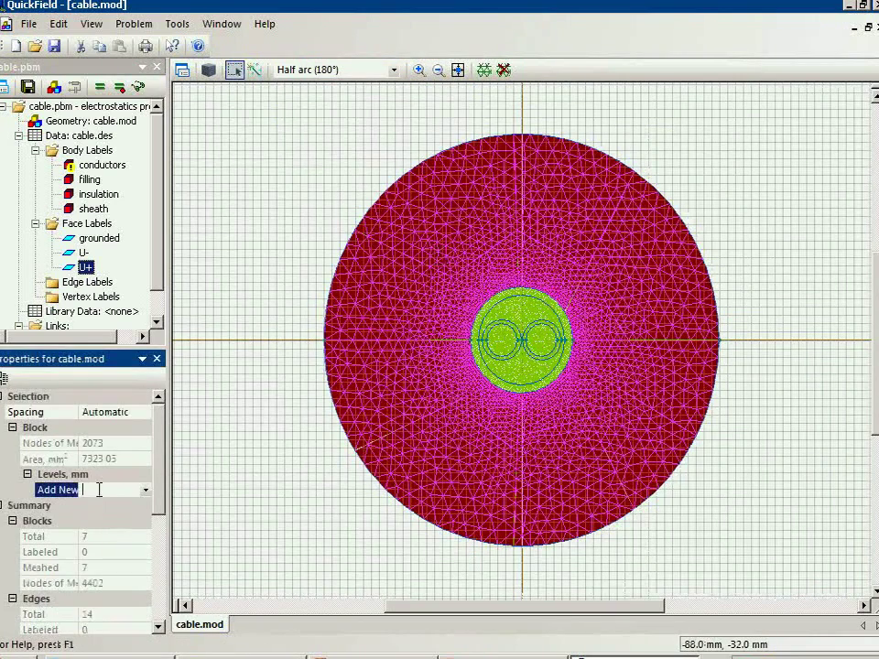
left_click(108, 490)
left_click(289, 337)
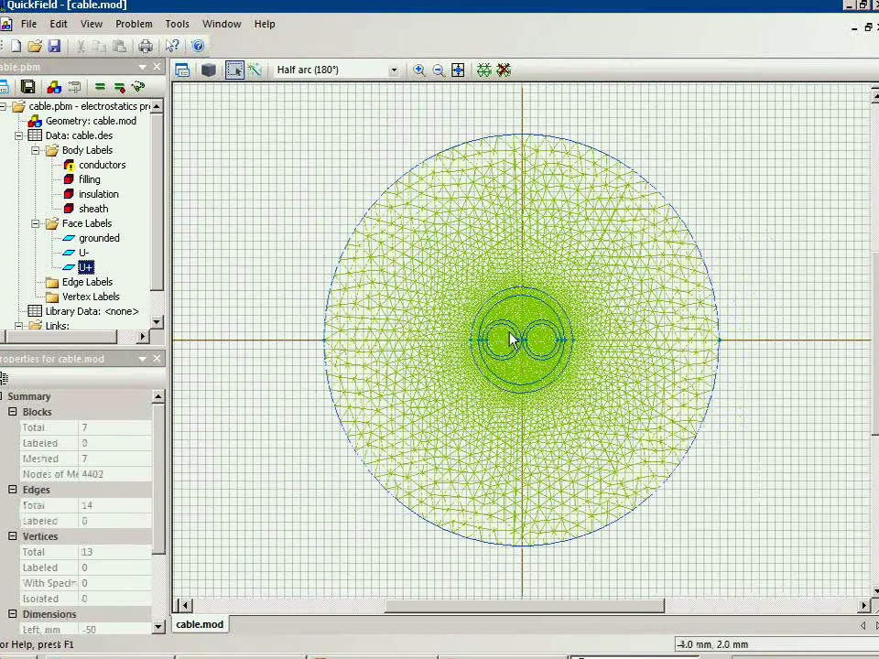
Select all blocks, edges and vertices of the 2D model and add a new extrusion level at 60 mm.
key("ctrl+a")
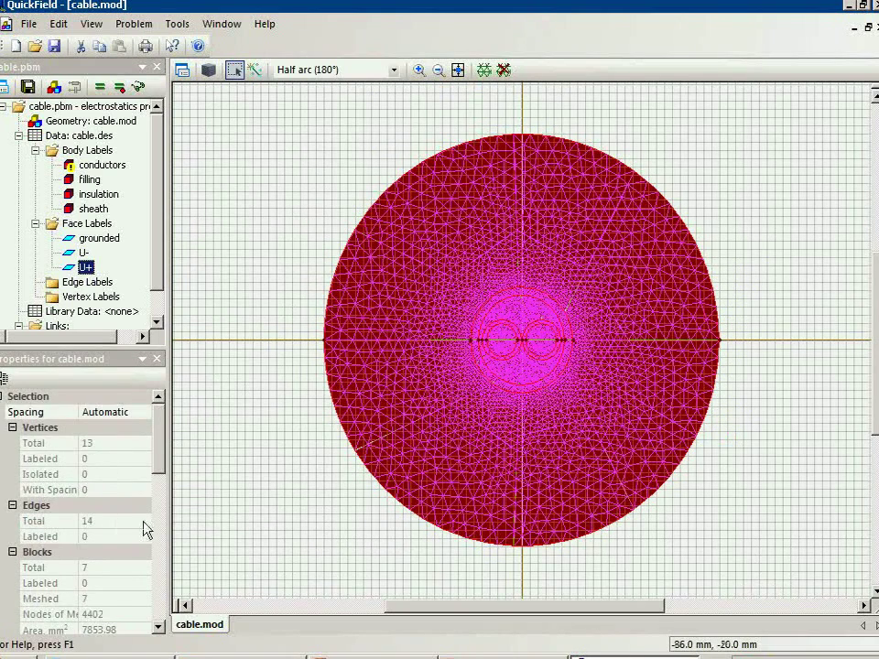
left_click_drag(160, 472, 159, 520)
left_click(103, 597)
type("60")
key("Return")
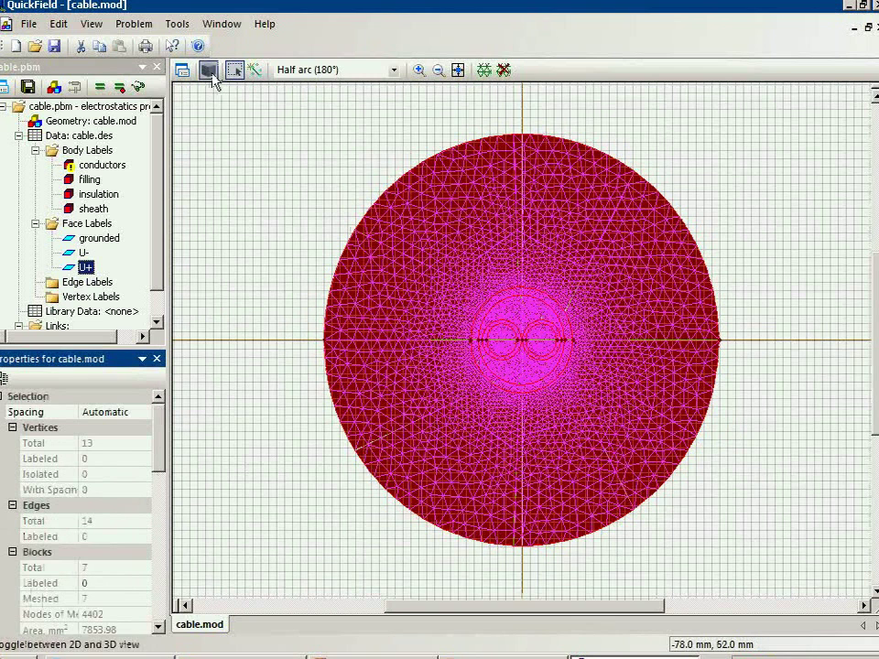
Select all bodies reaching the upper end of the 3D model in the front view and assign them the body label "air".
left_click(210, 71)
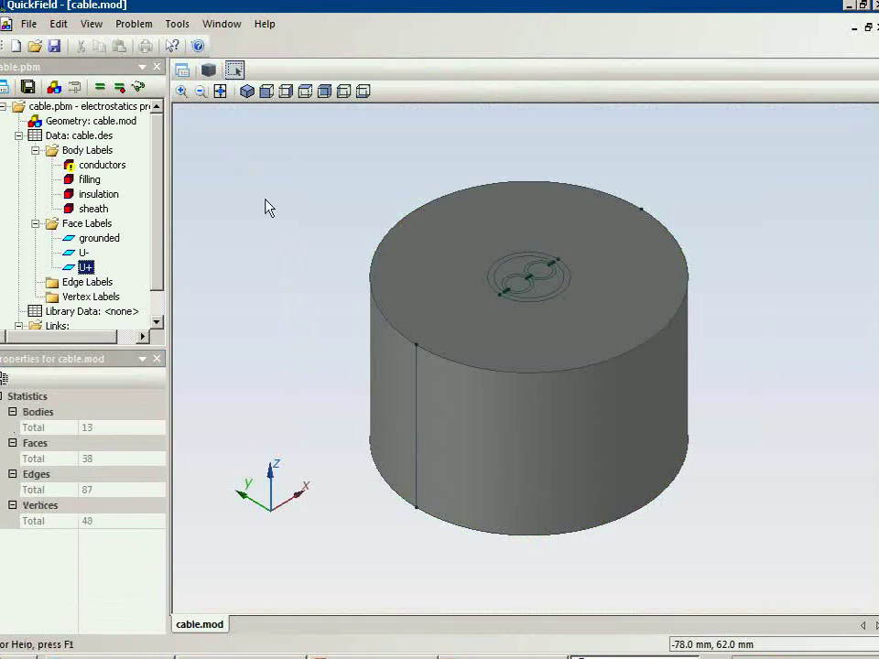
left_click_drag(338, 373, 323, 323)
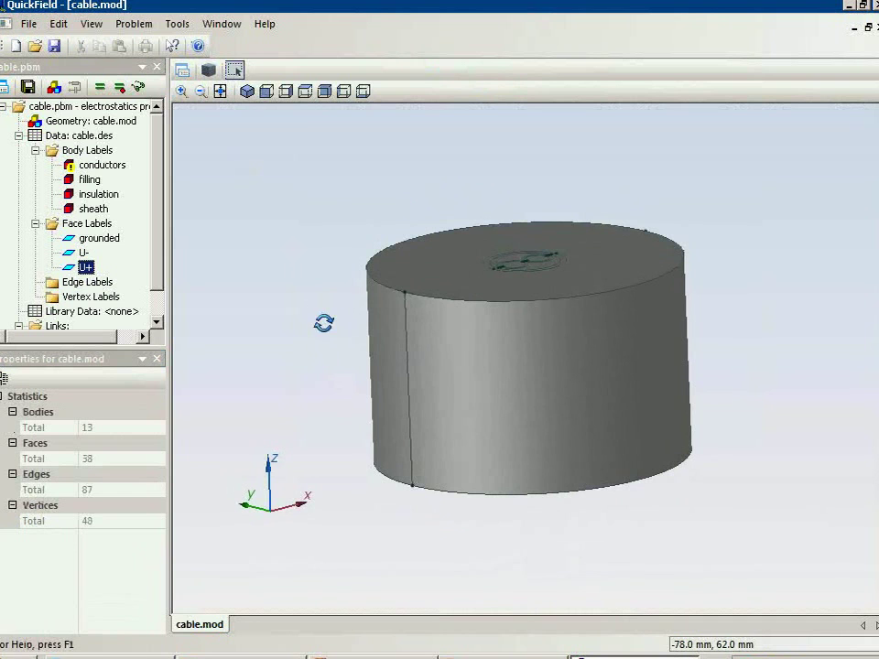
left_click(267, 90)
left_click_drag(710, 249, 352, 278)
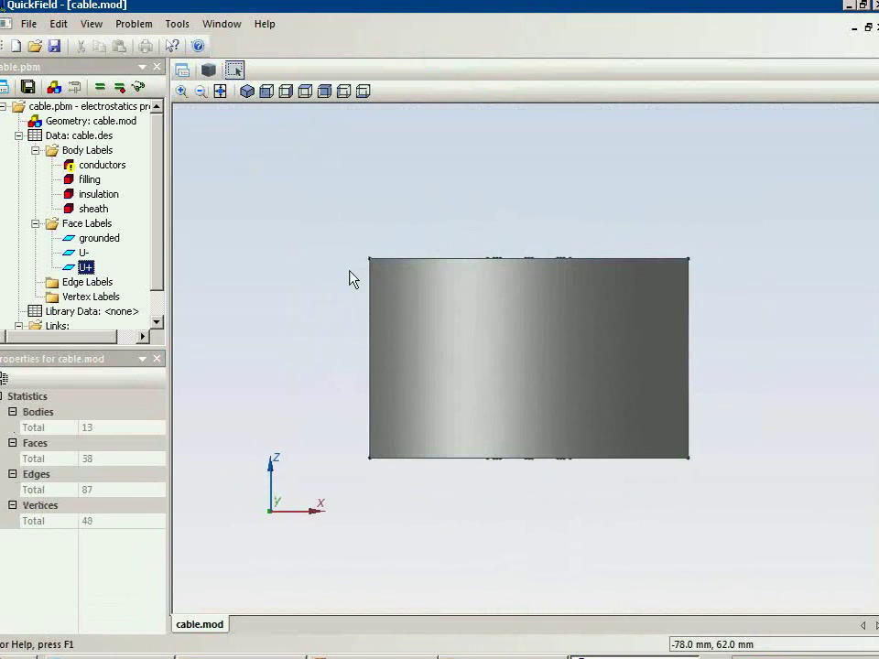
left_click(106, 427)
type("air")
key("Return")
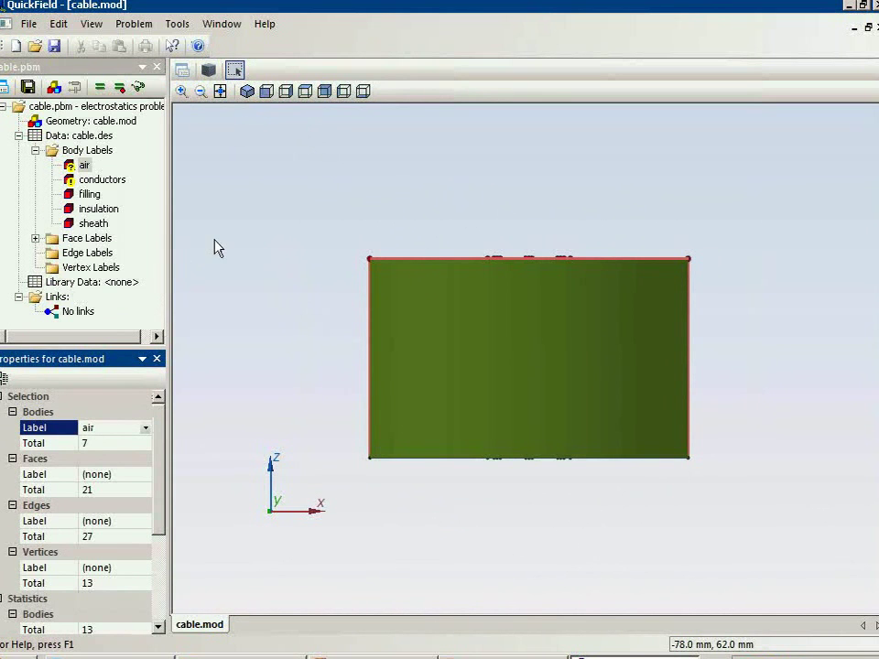
Set the relative electric permittivity of the body label air to 1.
double_click(81, 166)
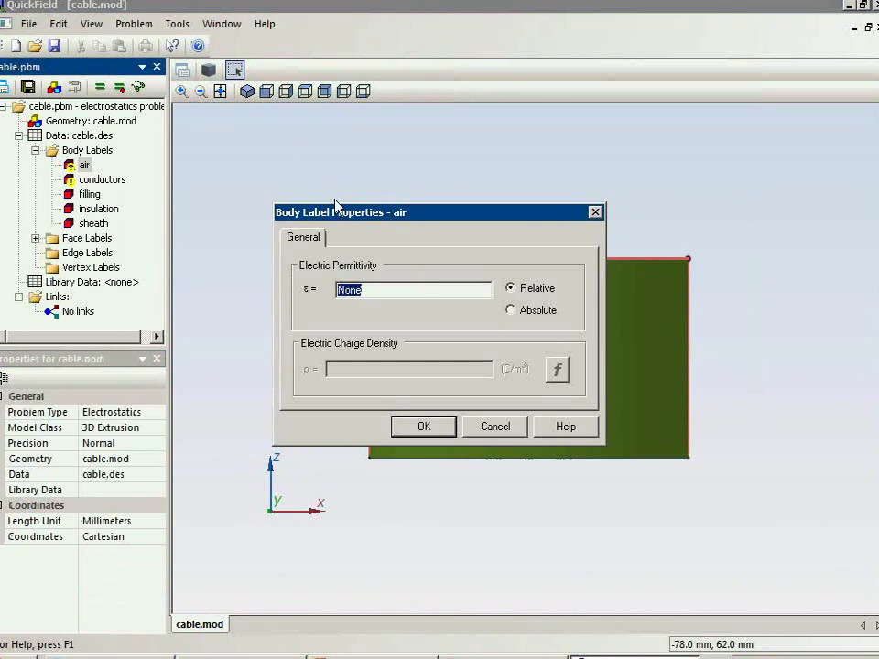
left_click_drag(349, 215, 244, 163)
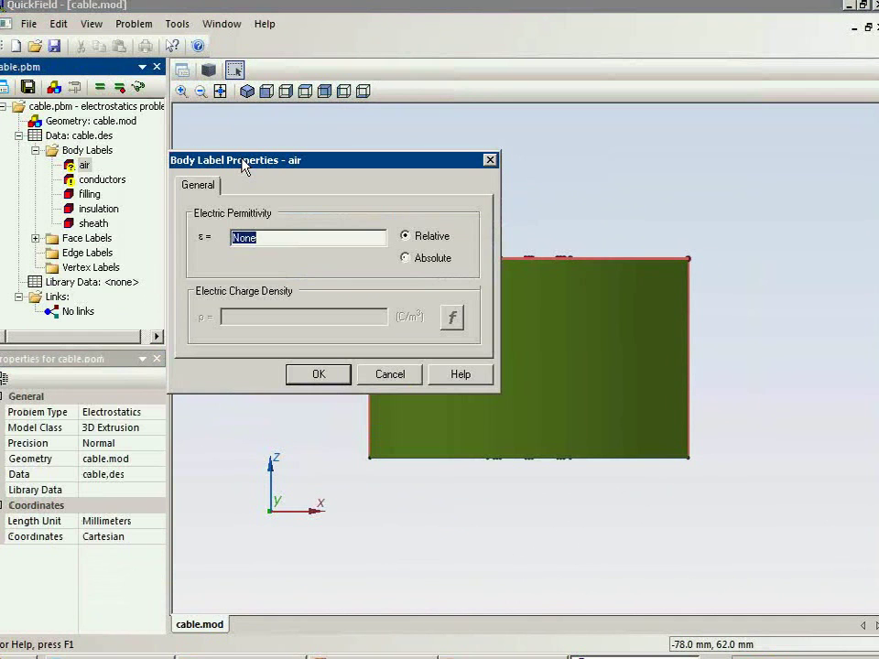
type("1")
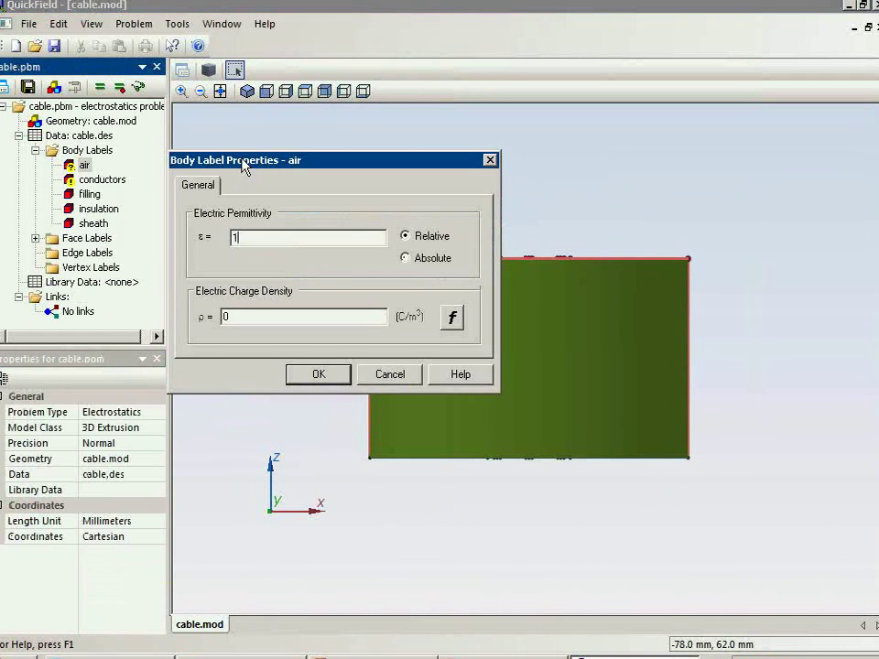
left_click(314, 377)
Return to the default 3D view, select all bodies labelled air and hide them in the model.
left_click(247, 91)
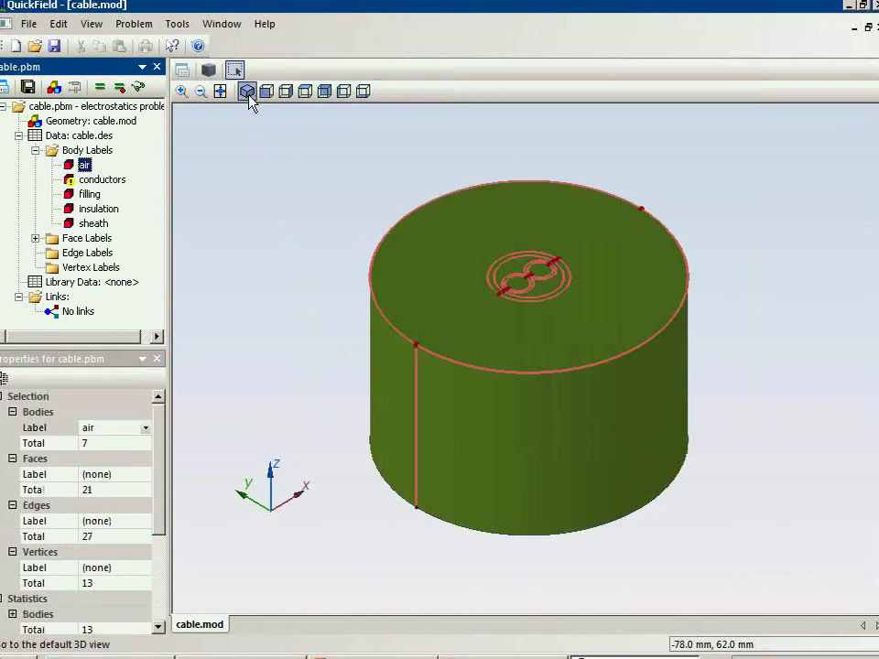
left_click(105, 150)
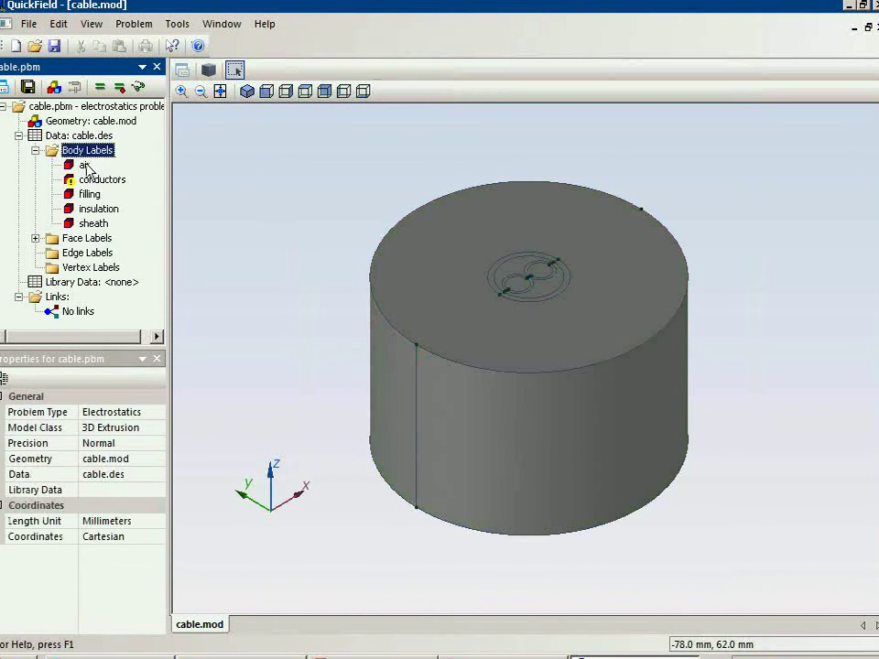
left_click(85, 167)
right_click(412, 290)
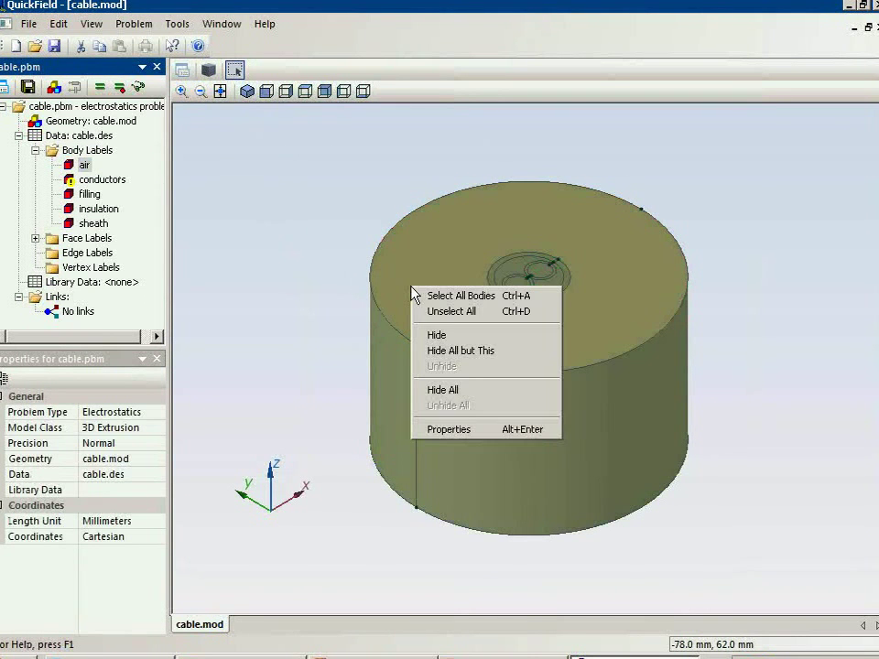
left_click(440, 336)
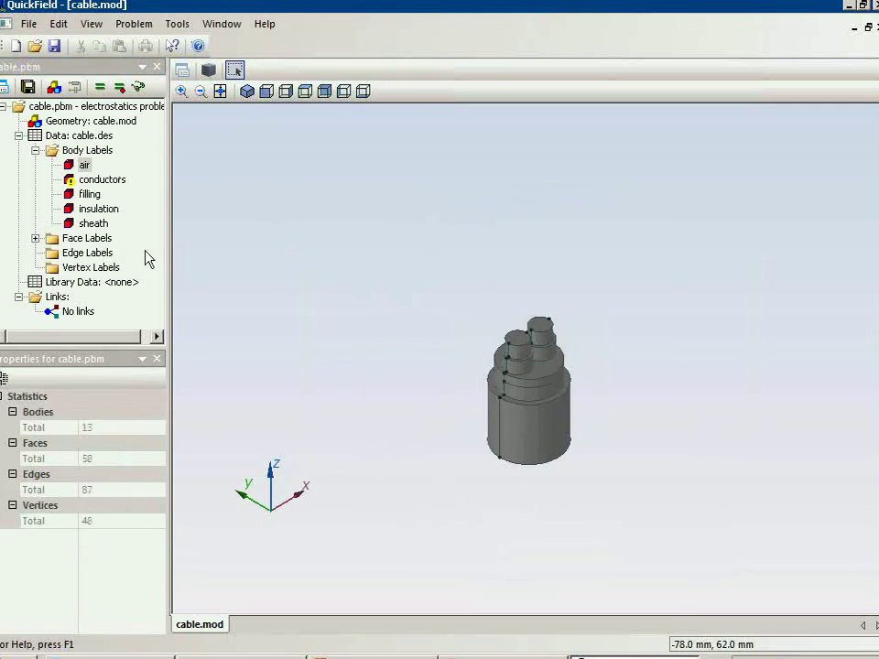
Examine which bodies carry the filling, insulation, conductors and sheath labels and which faces carry grounded, U- and U+.
left_click(81, 196)
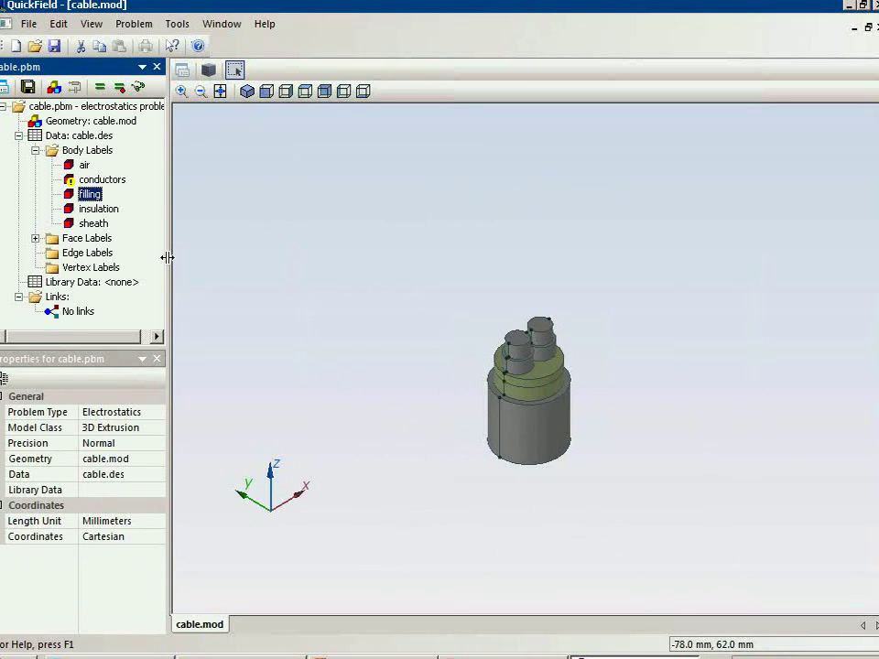
left_click(84, 211)
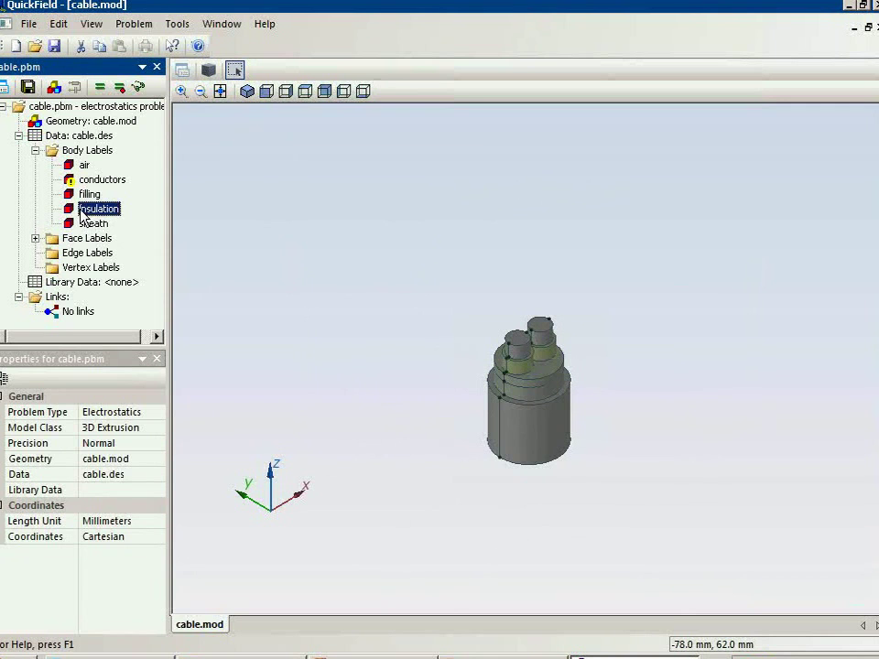
left_click(74, 184)
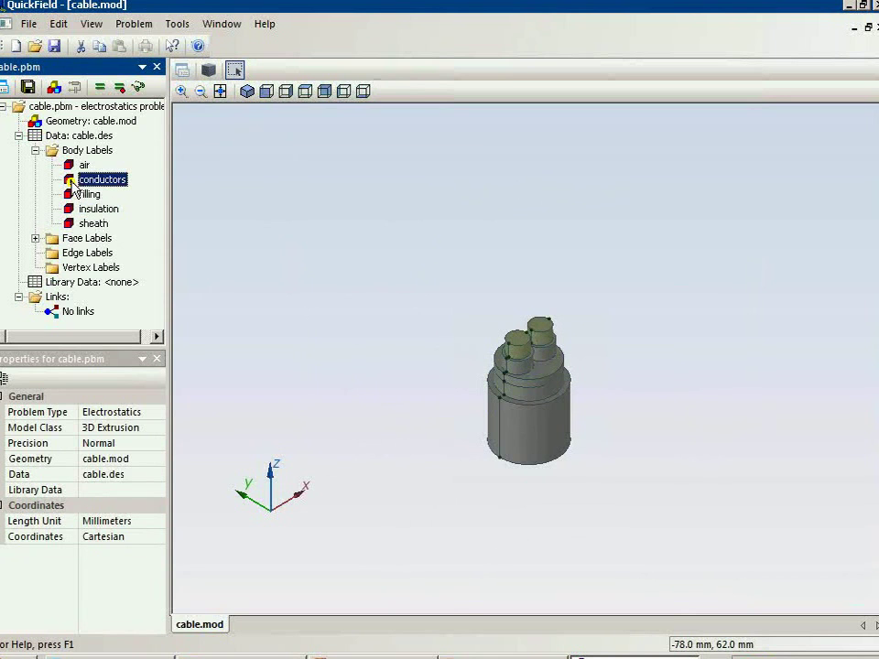
left_click(69, 224)
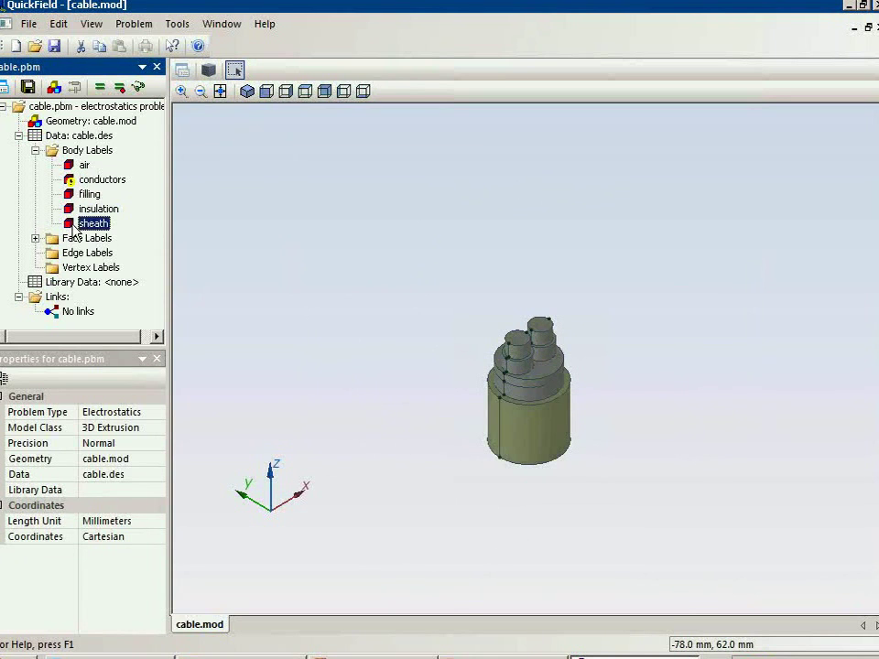
left_click(35, 239)
left_click(81, 256)
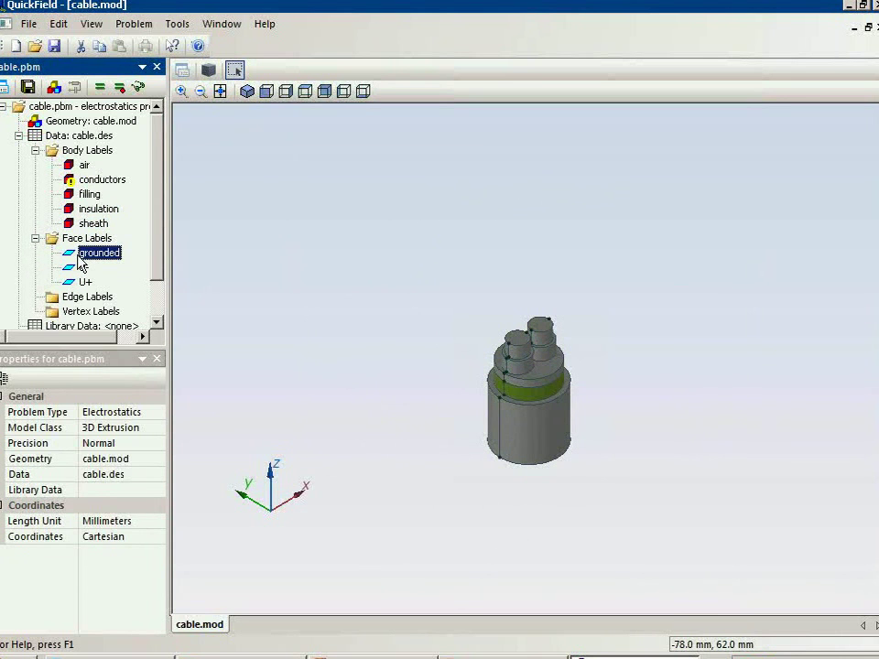
left_click(83, 269)
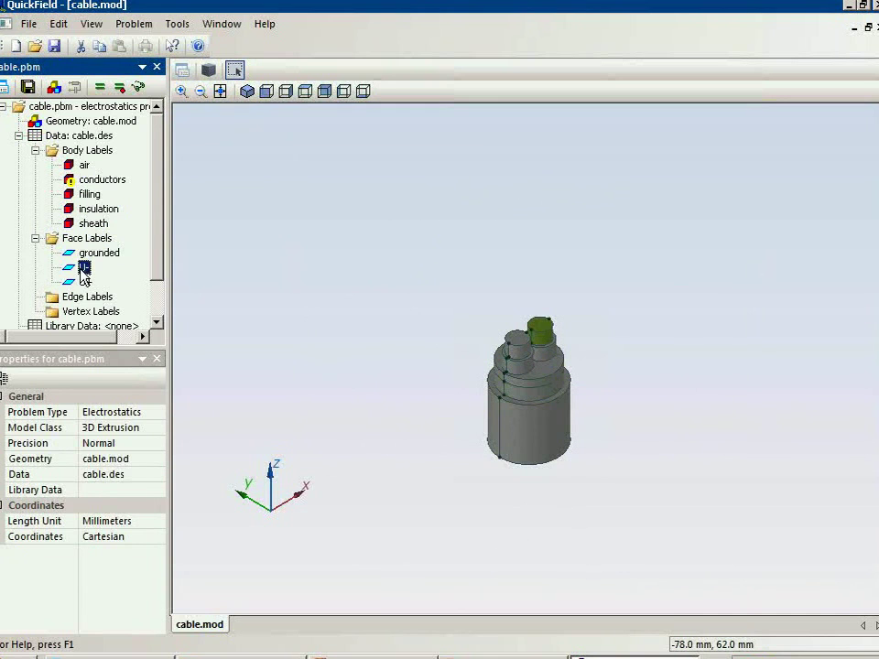
left_click(82, 282)
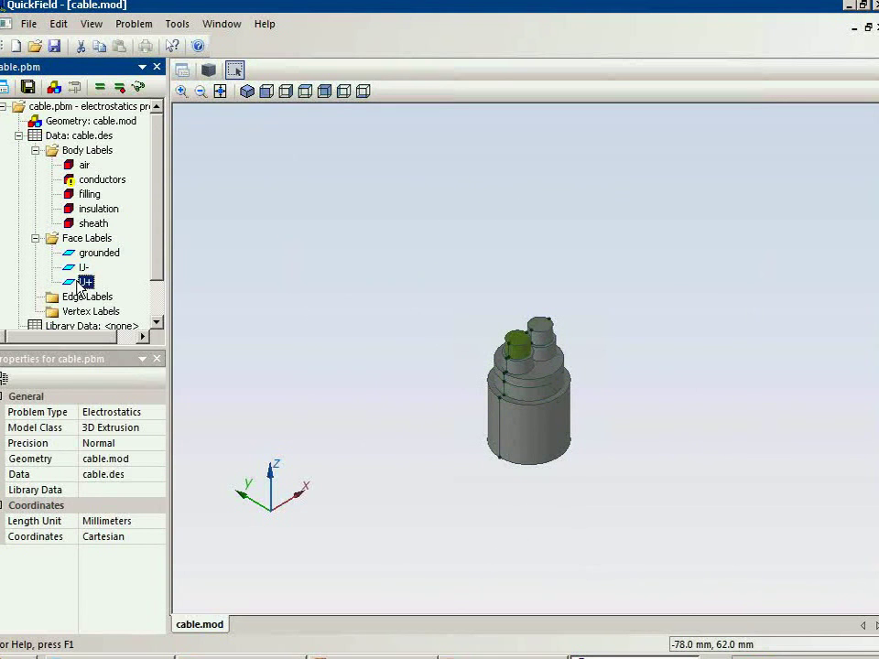
Solve the cable problem, saving the modified problem, geometry and data files, and display the results.
left_click(99, 86)
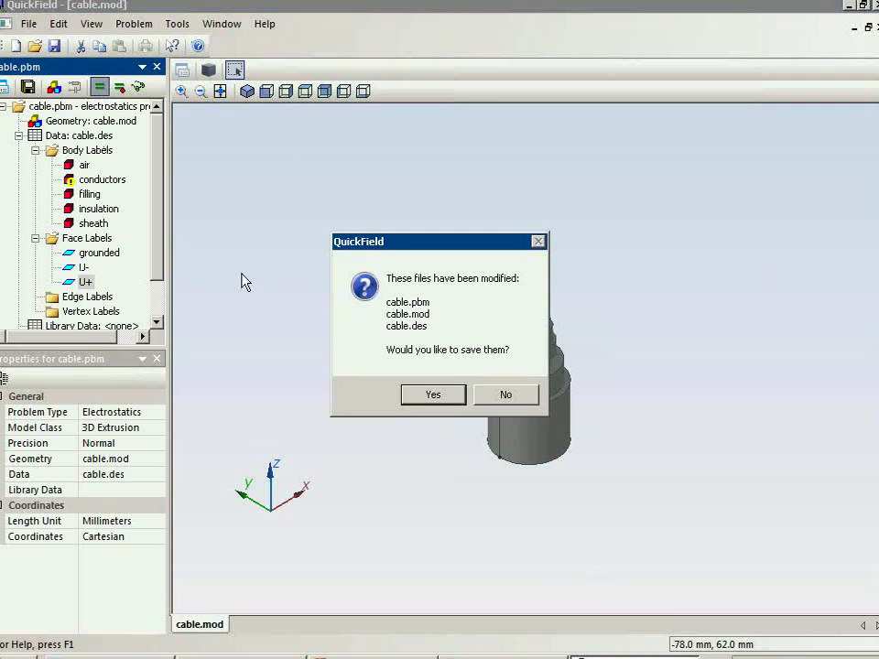
left_click(427, 395)
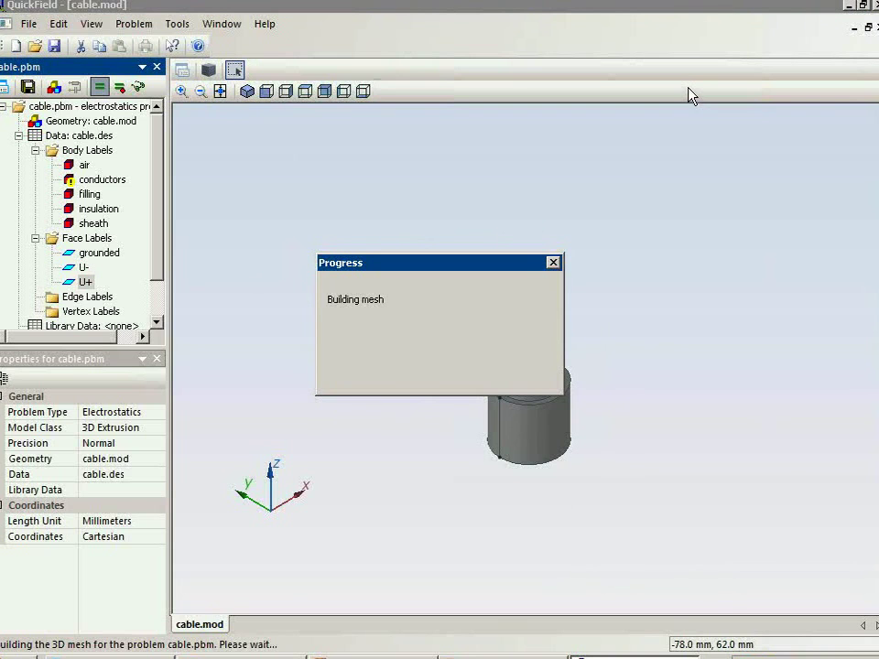
left_click(510, 374)
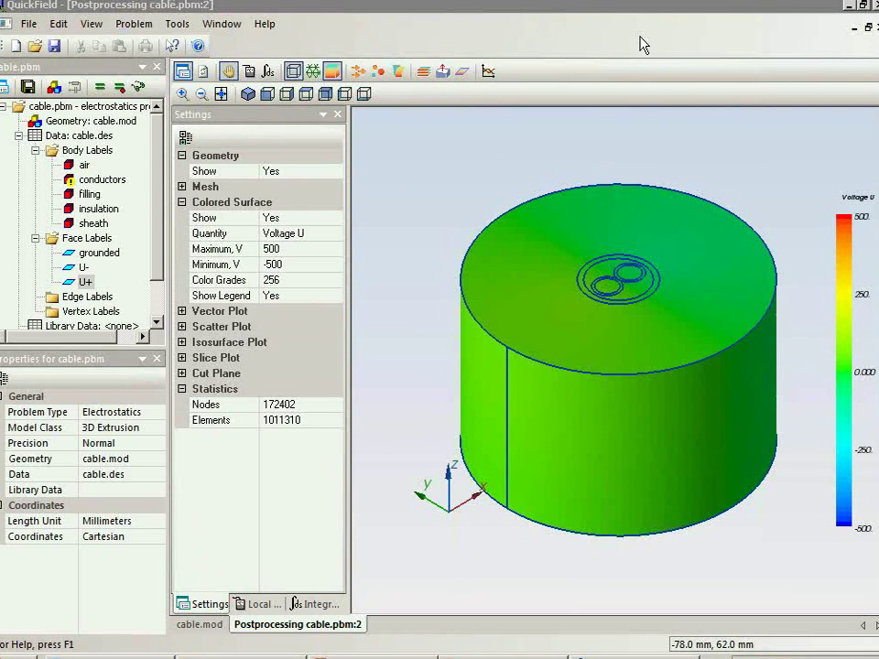
Hide the air bodies in the voltage results to expose the cable termination.
left_click(84, 165)
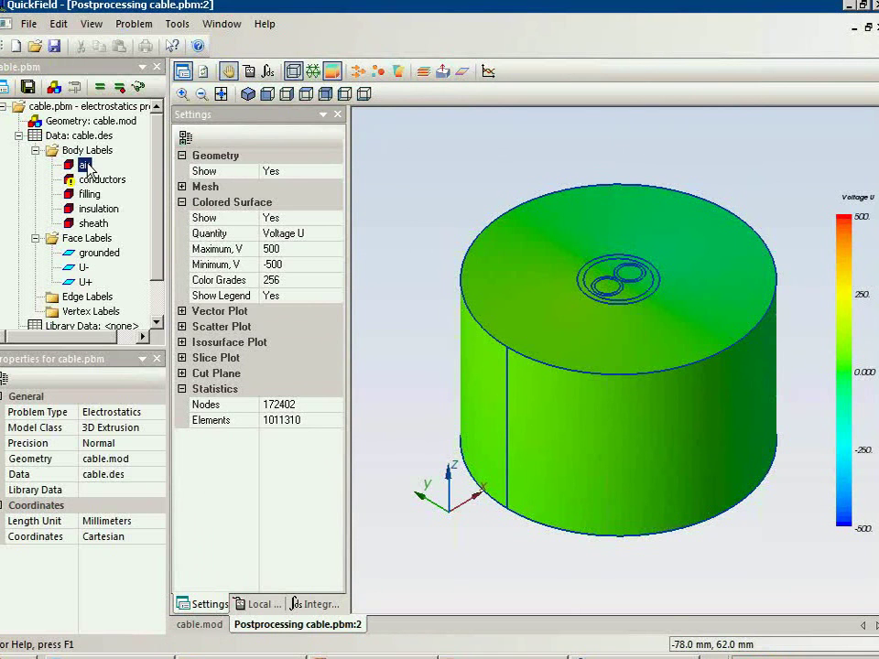
right_click(538, 312)
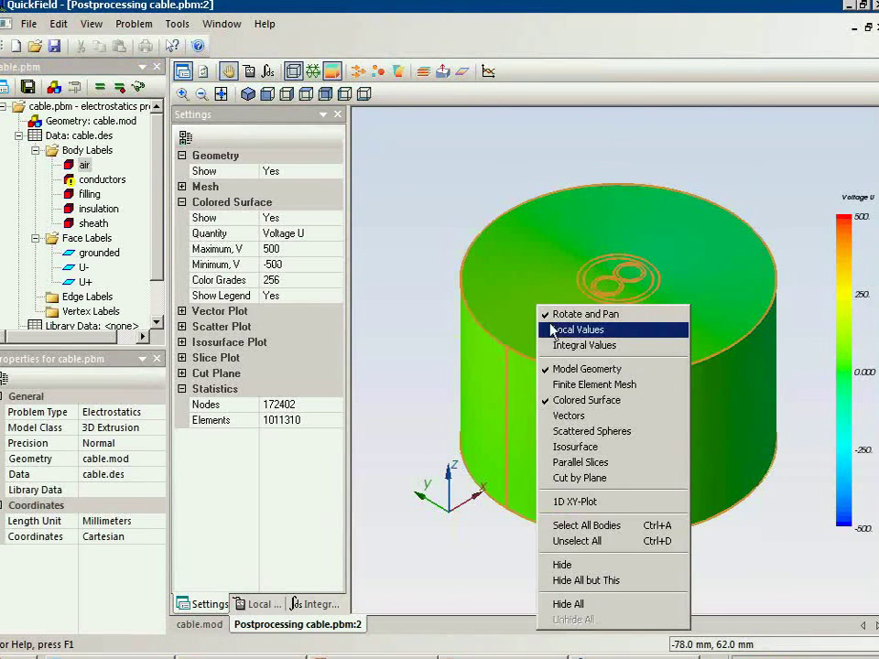
left_click(585, 567)
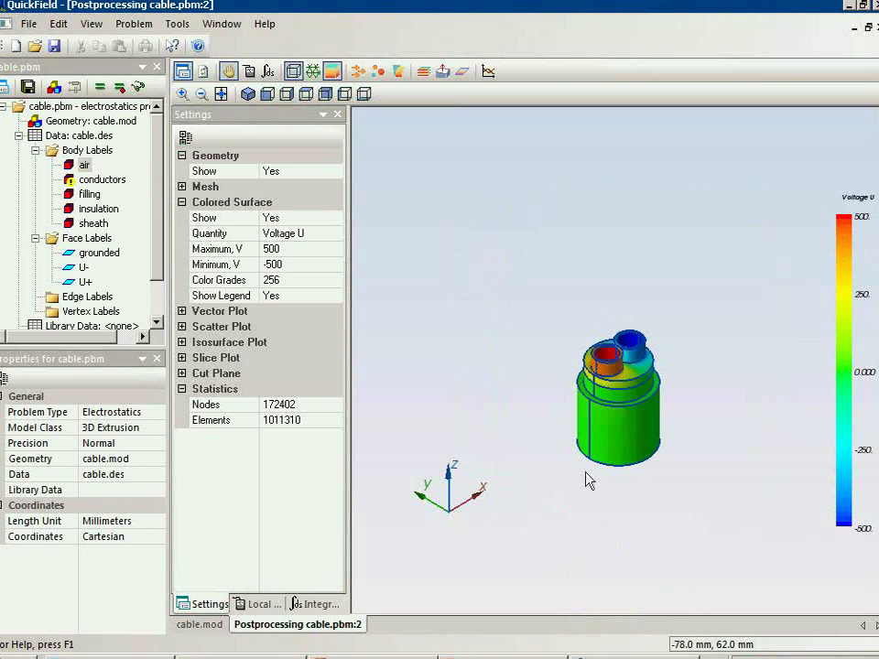
scroll(696, 421, "up", 3)
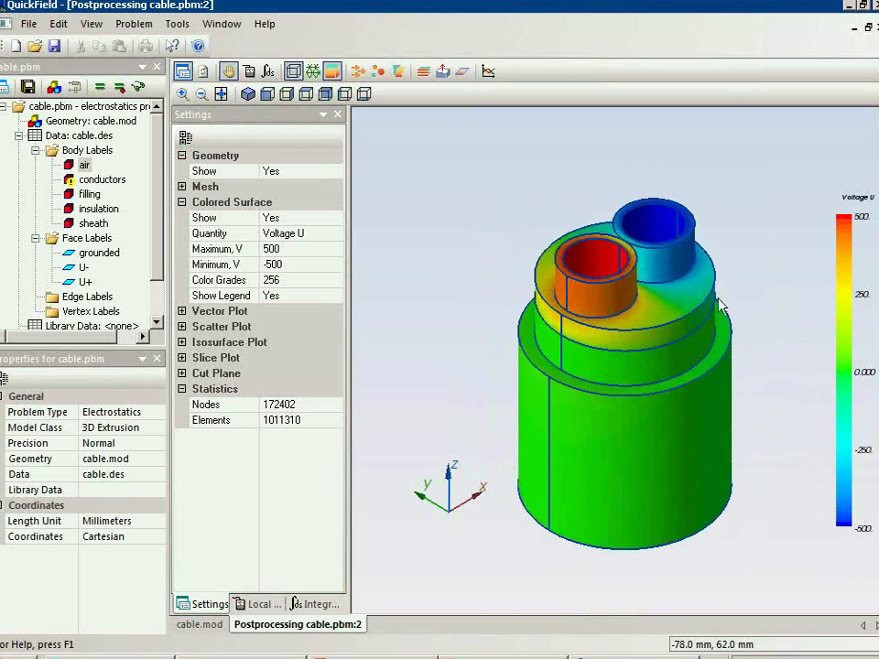
scroll(601, 272, "up", 1)
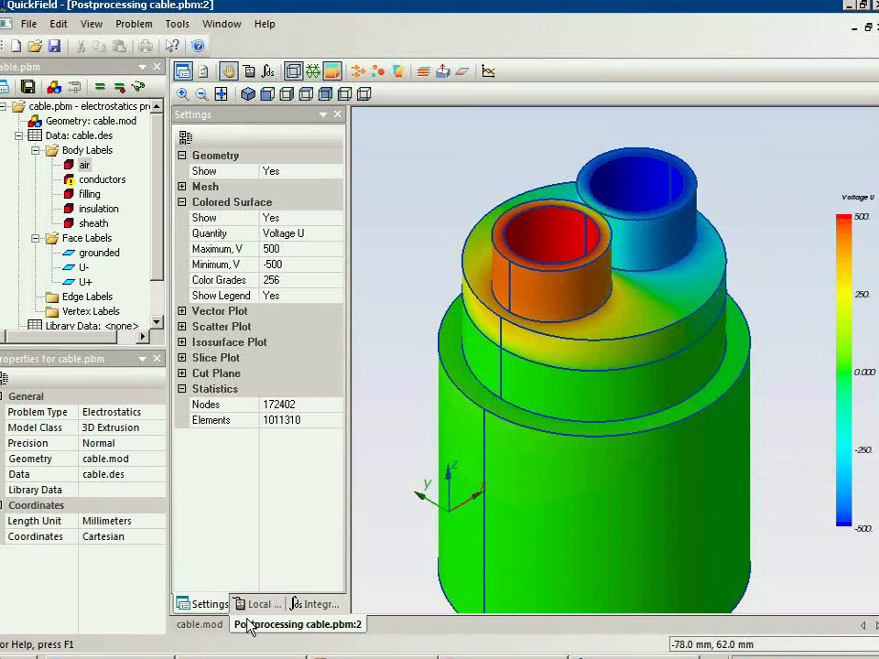
Color the surfaces by Strength E and probe the local field values on the side of the filling.
left_click(321, 233)
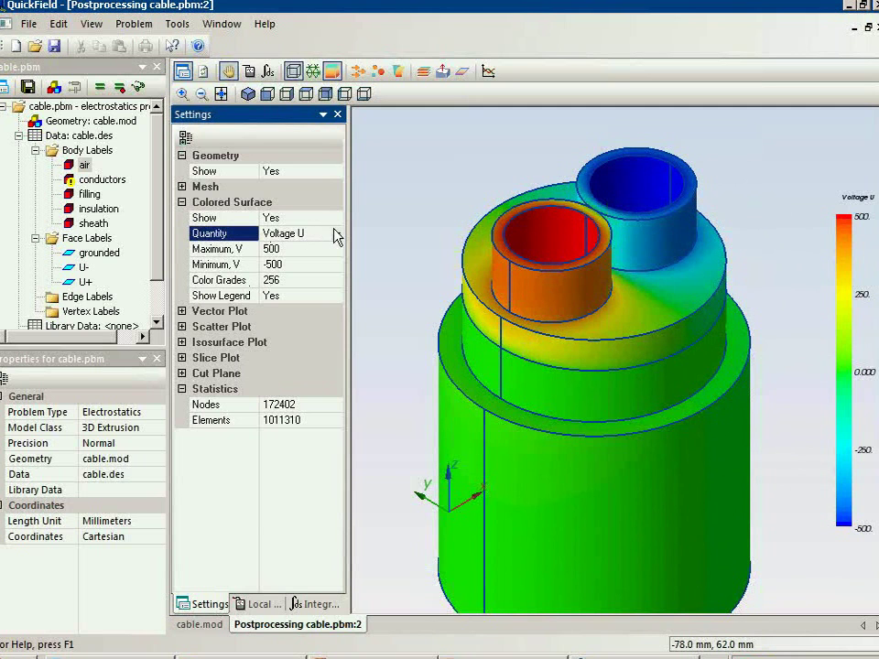
left_click(337, 233)
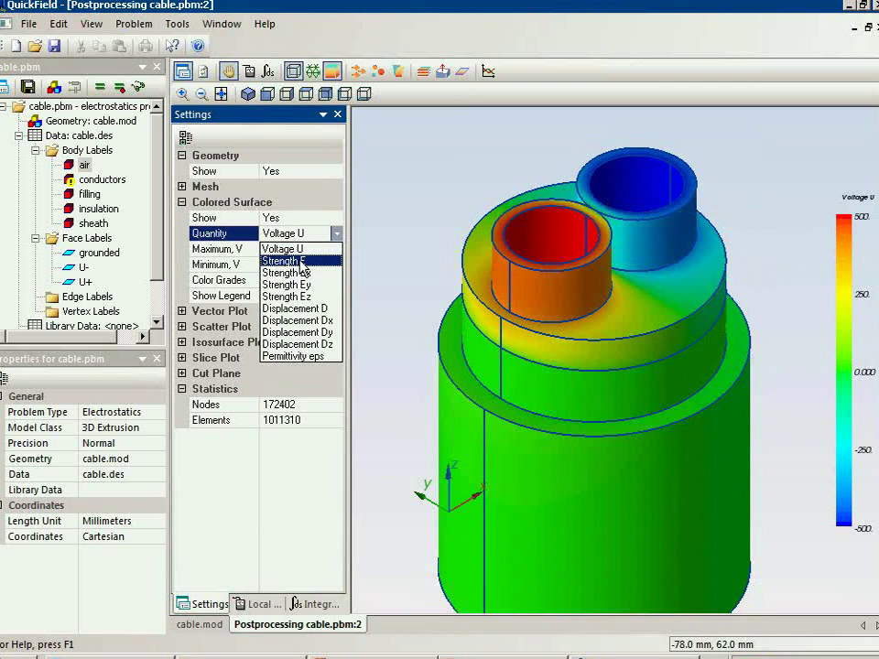
left_click(302, 262)
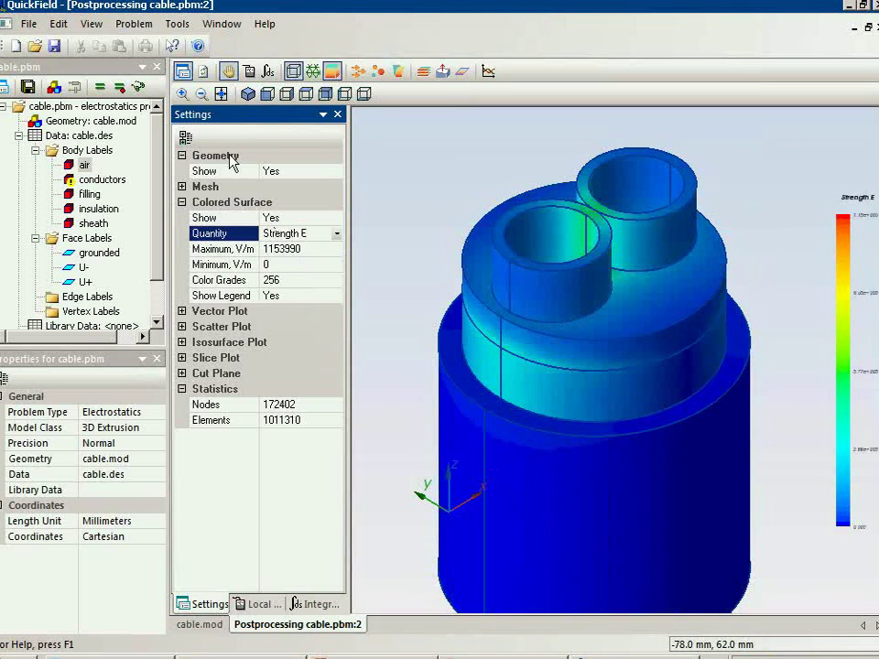
left_click(249, 71)
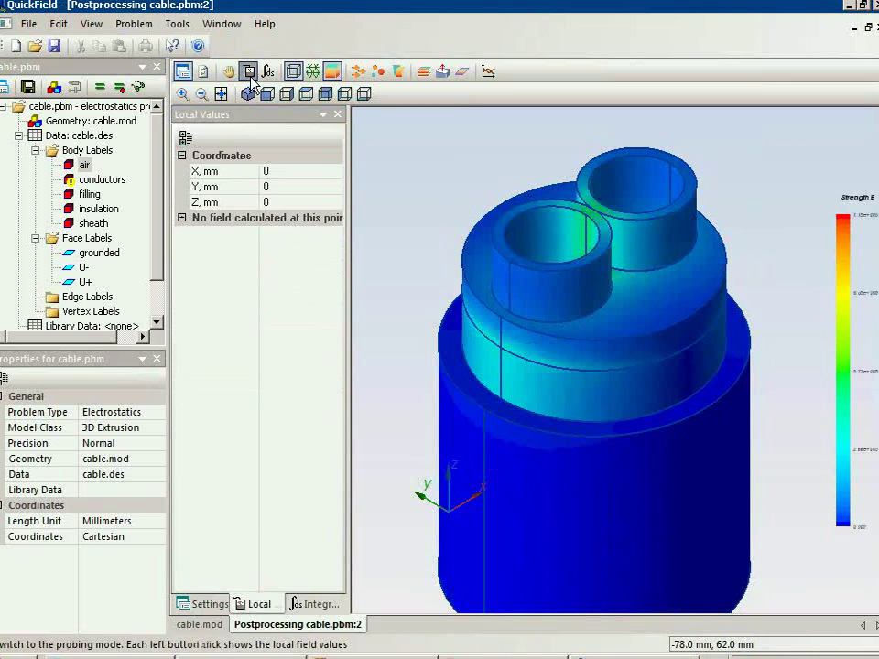
left_click(515, 379)
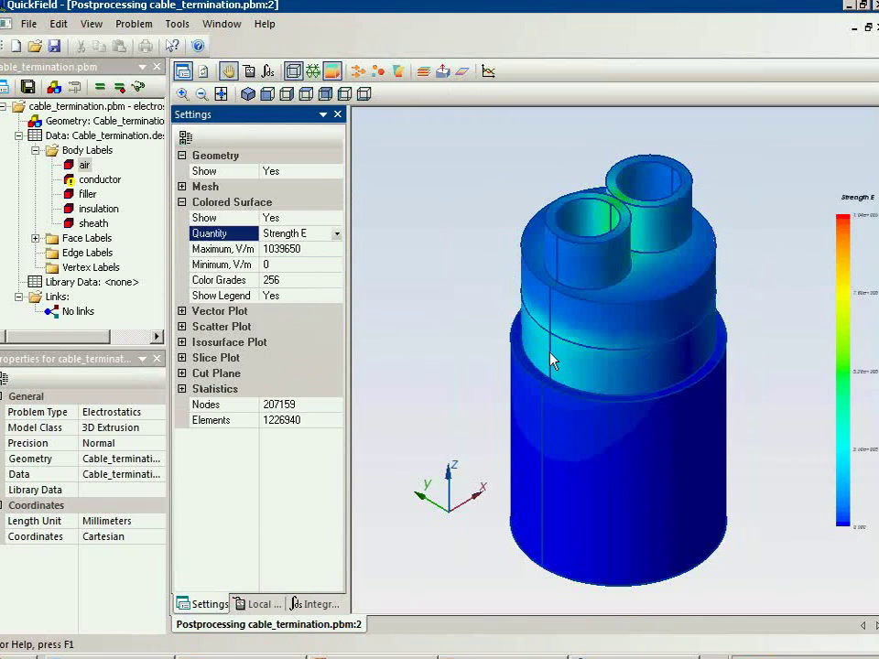
Select the two vertical edges along the filler's side, create an XY-plot along them and return to the 3D results.
left_click(552, 360)
left_click(552, 360)
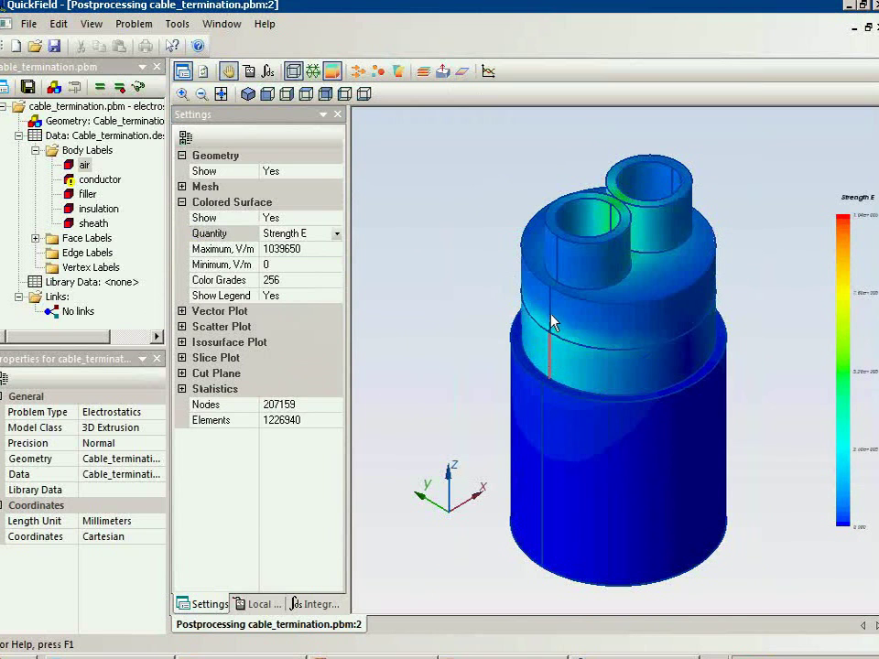
left_click(488, 75)
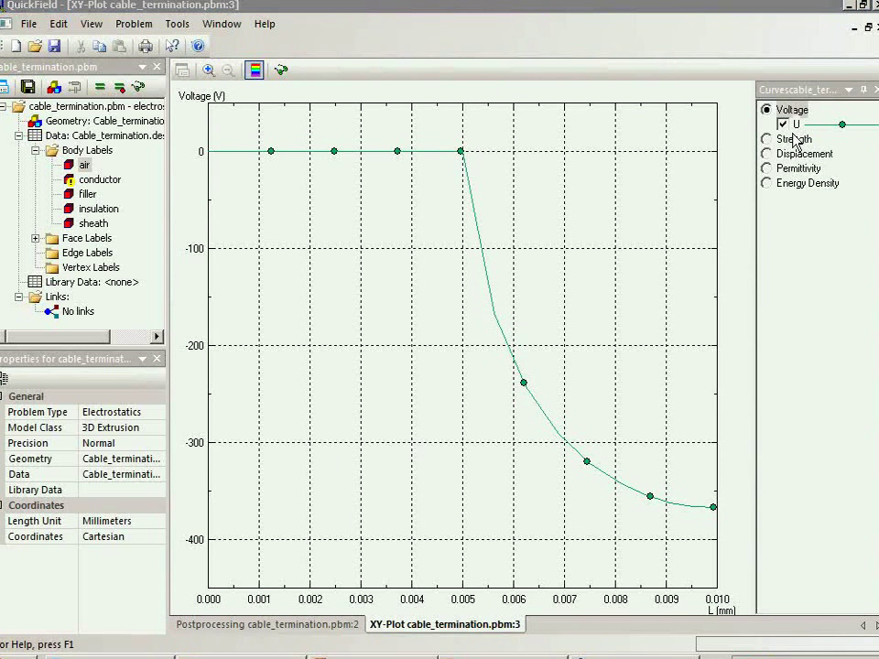
left_click(305, 624)
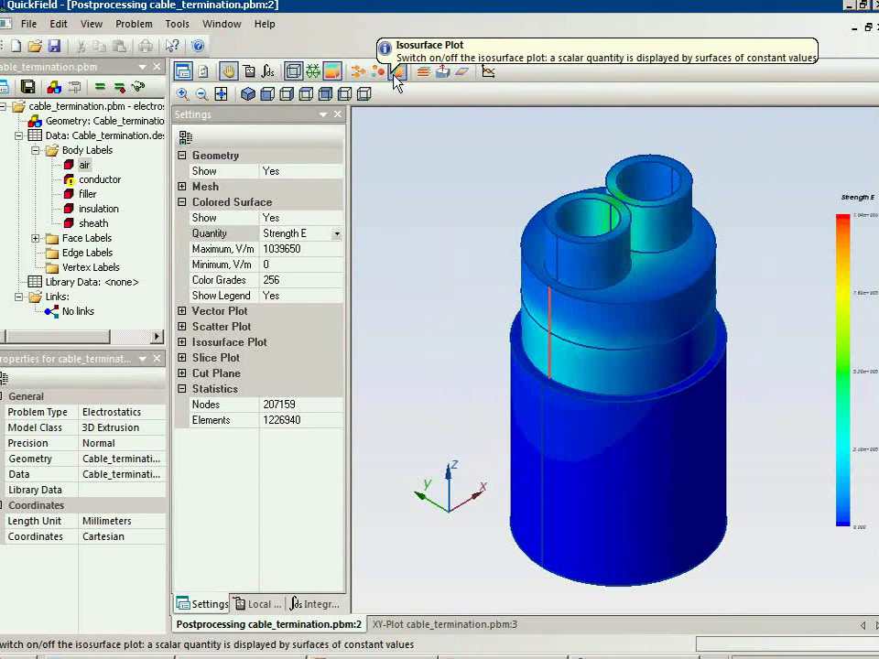
Cut the field picture with a plane whose normal runs along the Y axis.
left_click(443, 72)
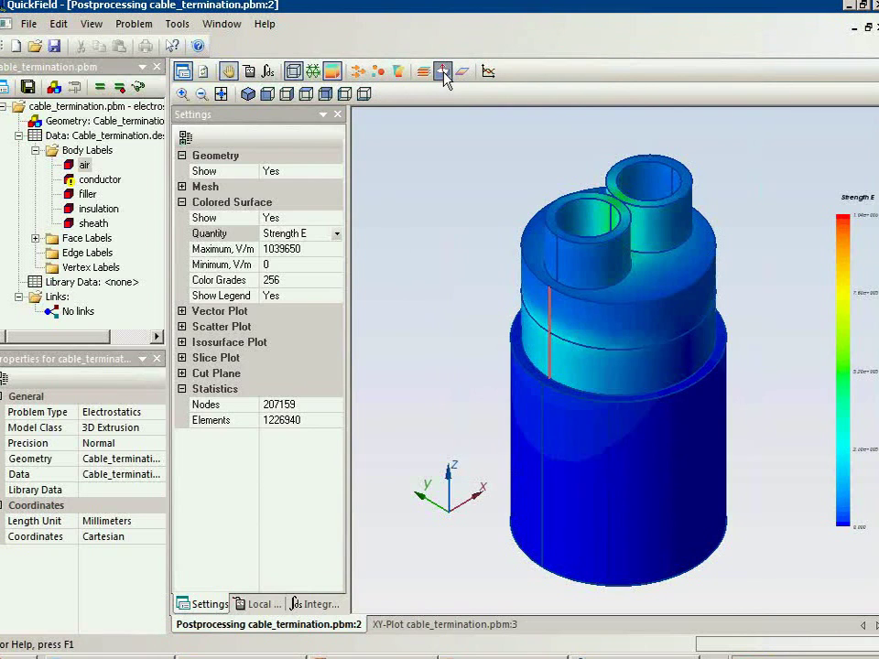
left_click(335, 420)
left_click(337, 422)
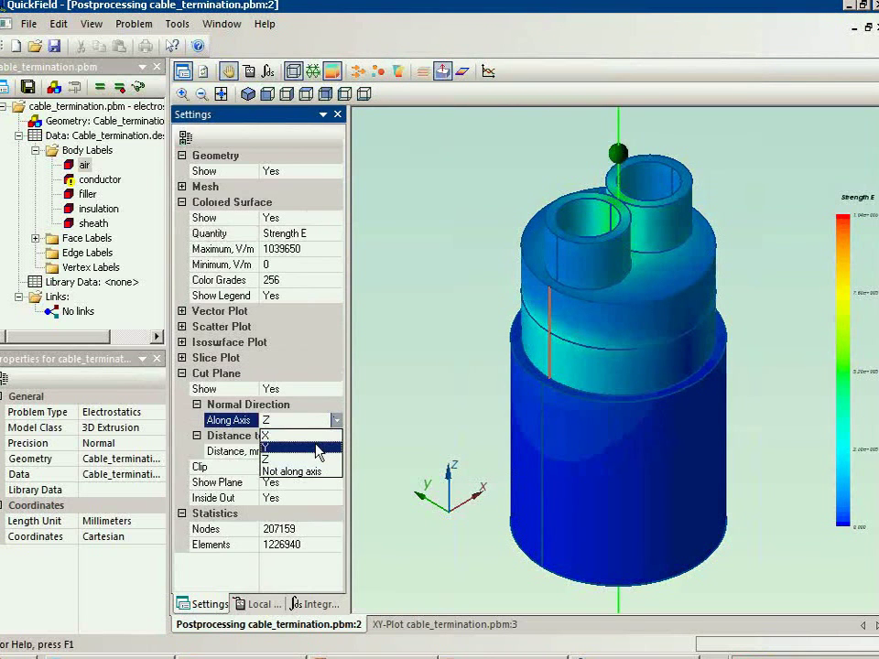
left_click(317, 449)
Set the cut plane's Inside Out option to No and open the choices for Show Plane.
left_click(336, 498)
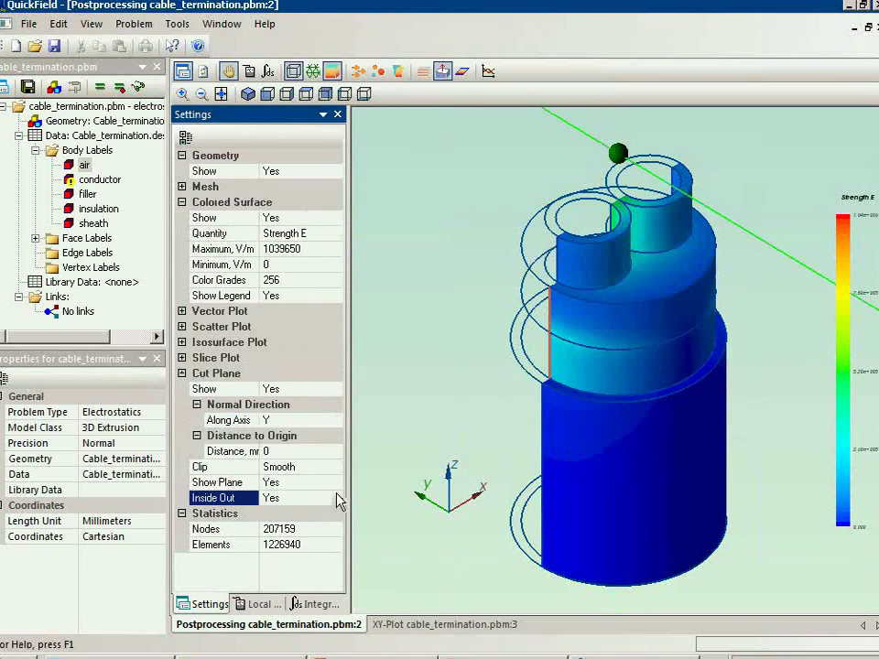
left_click(337, 498)
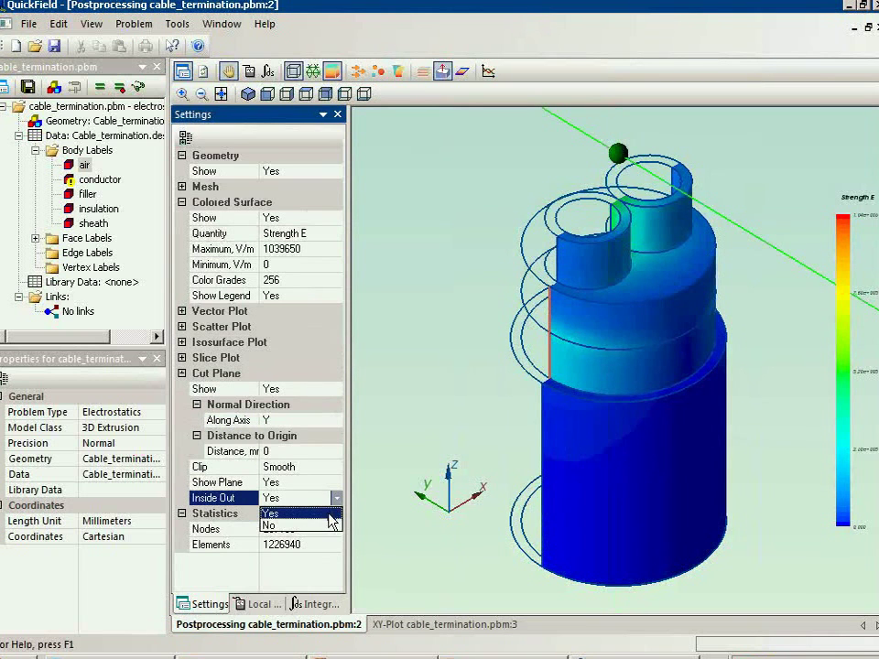
left_click(337, 492)
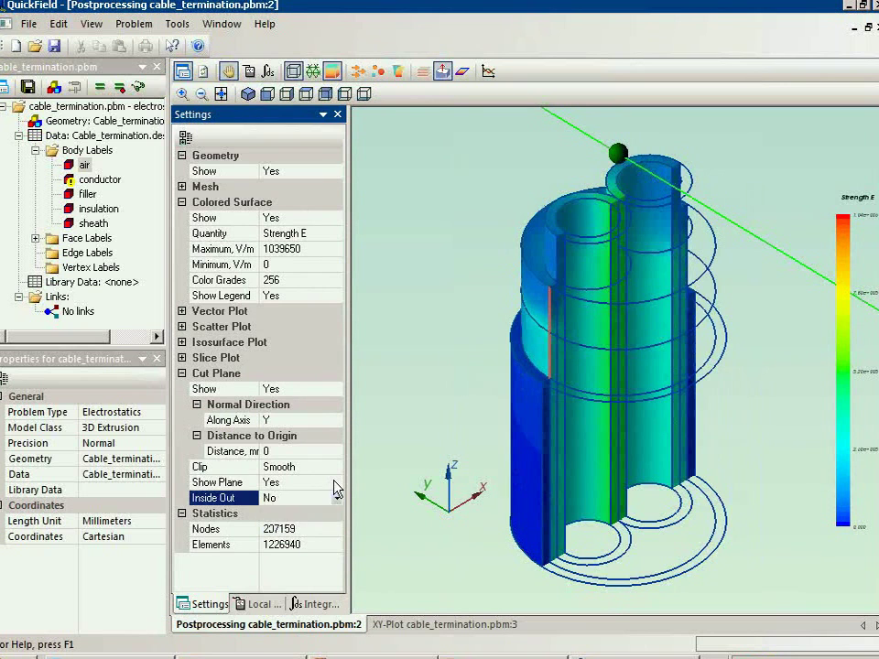
left_click(336, 486)
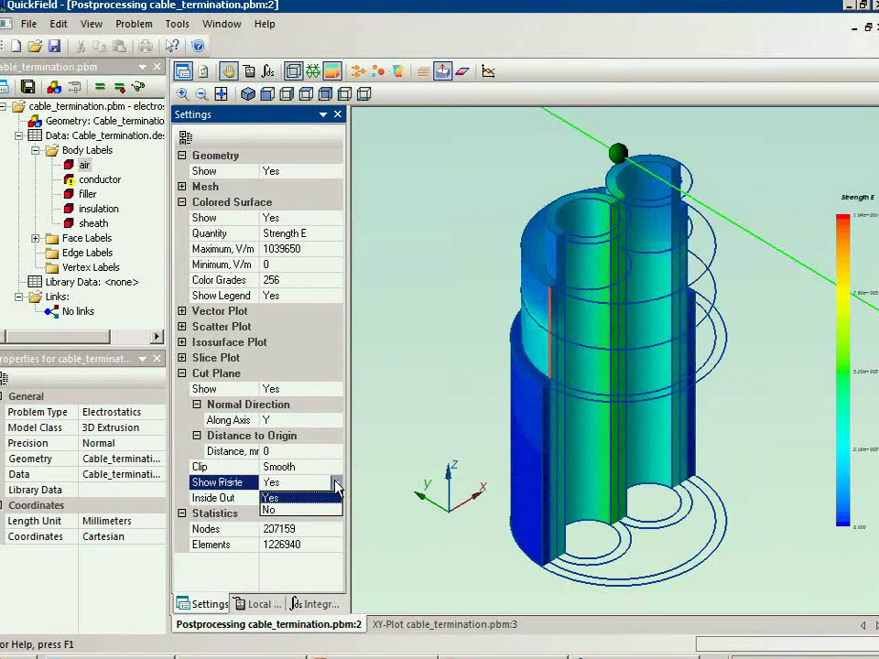